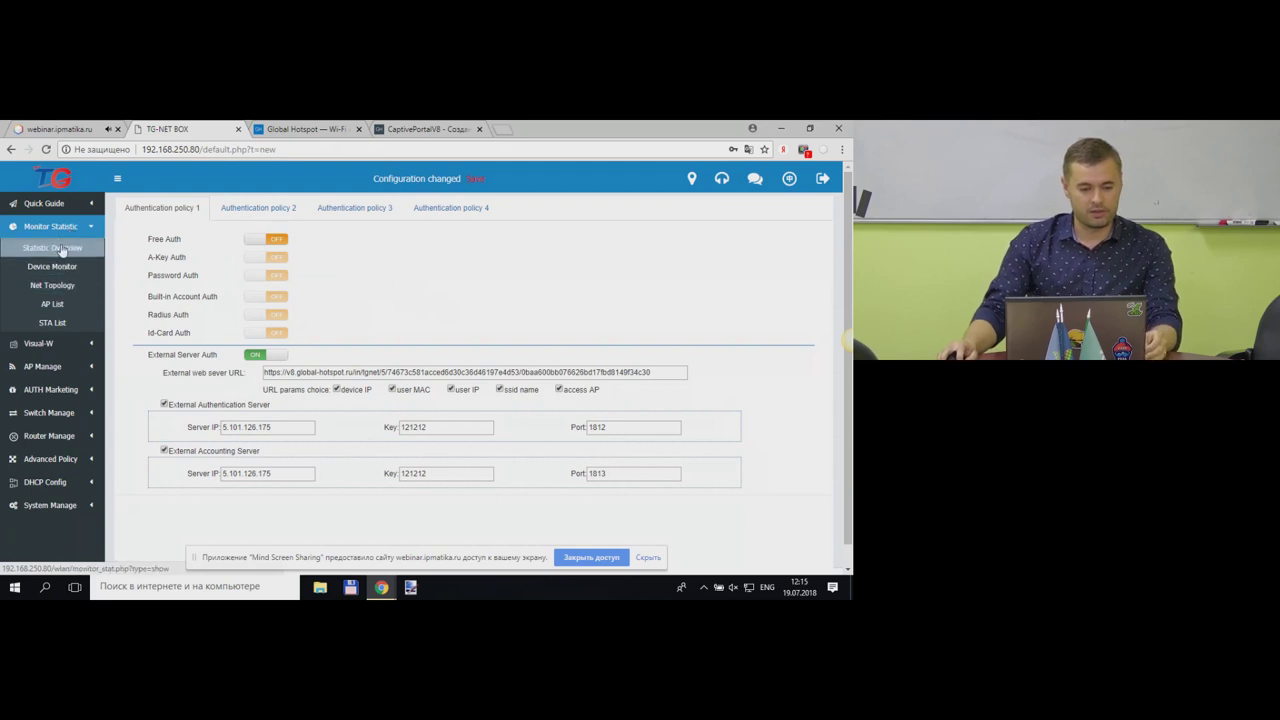
- Sign back in to the TG-NET BOX admin panel, skipping the admin password change
{"action": "left_click", "coordinate": [61, 248]}
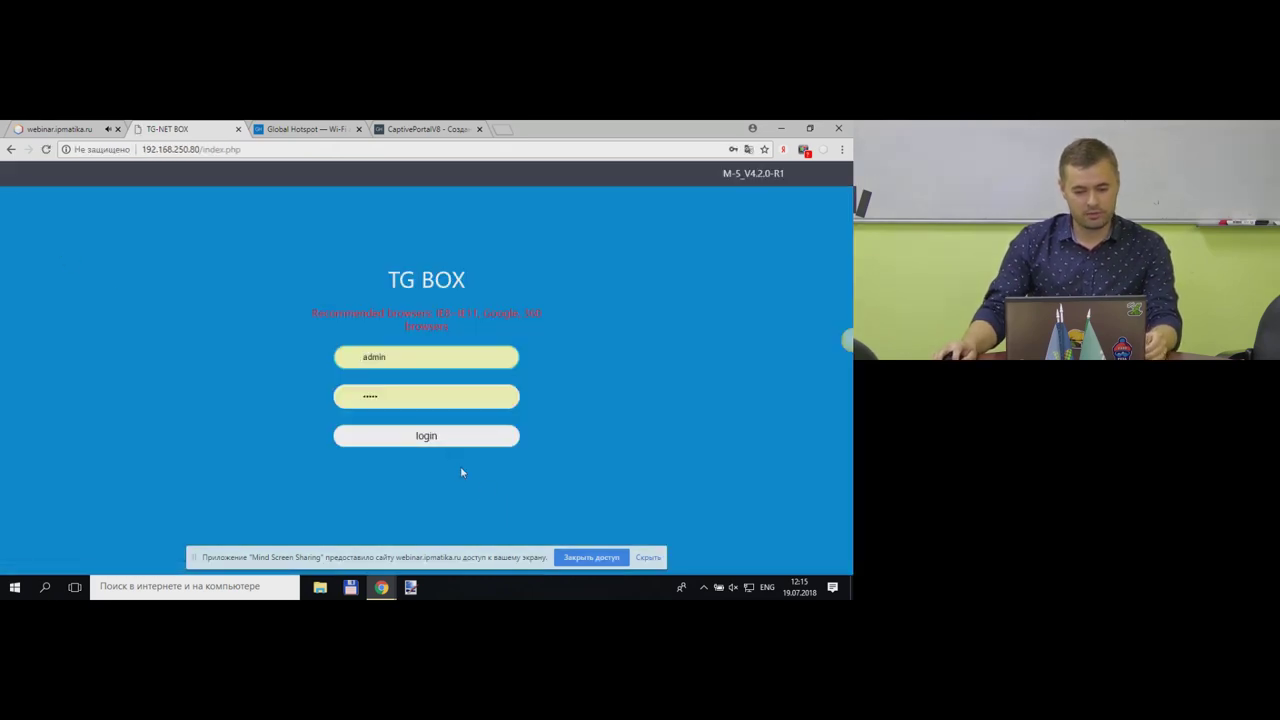
{"action": "left_click", "coordinate": [450, 446]}
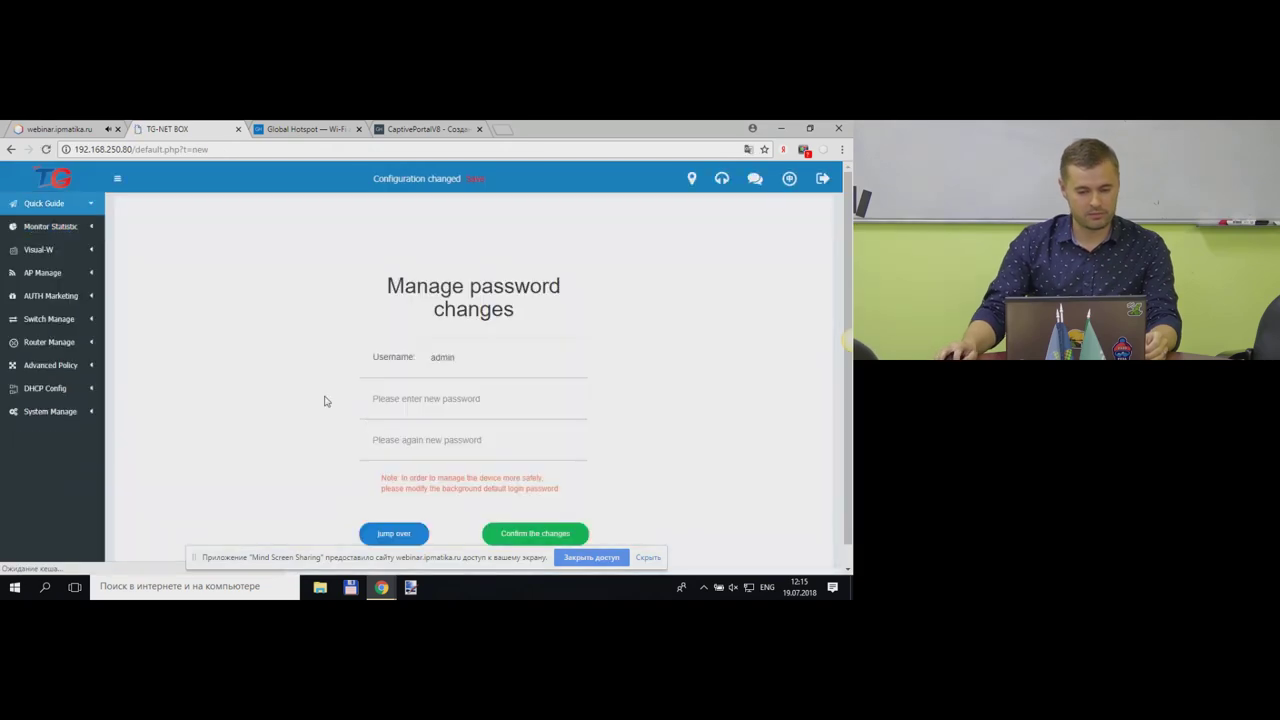
{"action": "left_click", "coordinate": [374, 531]}
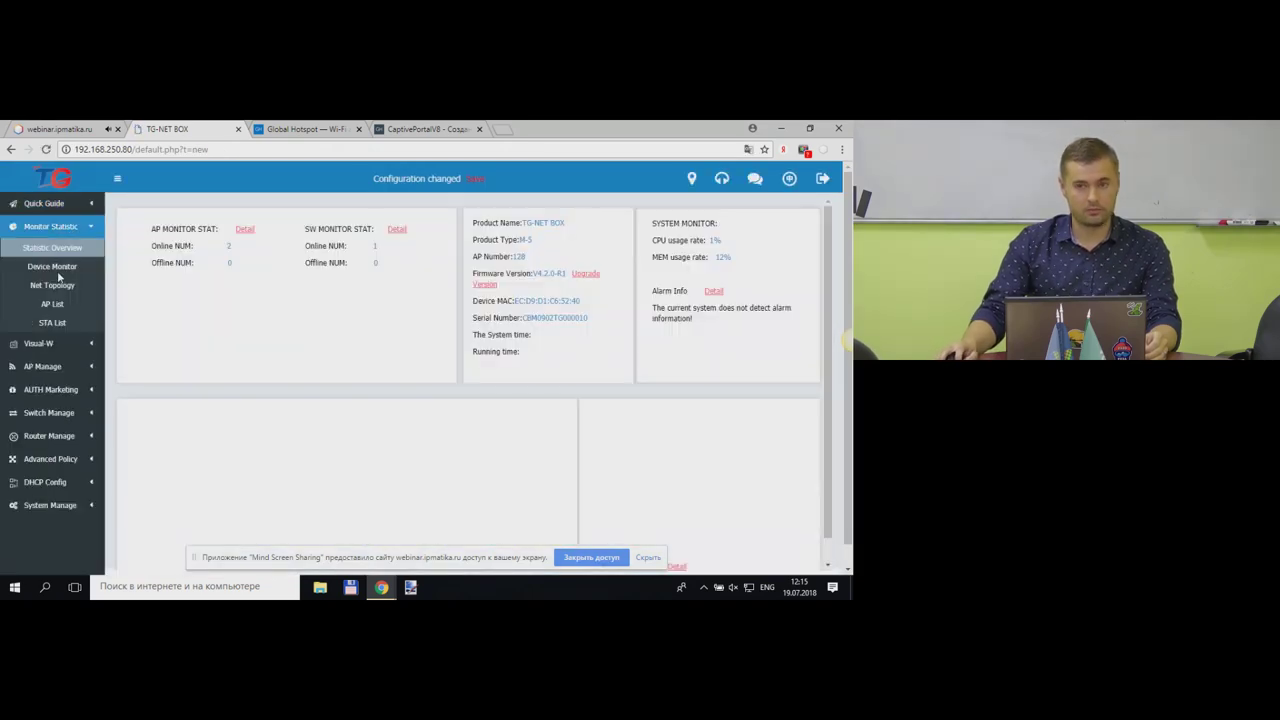
- Review Device Monitor, Statistic Overview, AP List and STA List: two APs online, no stations
{"action": "left_click", "coordinate": [57, 269]}
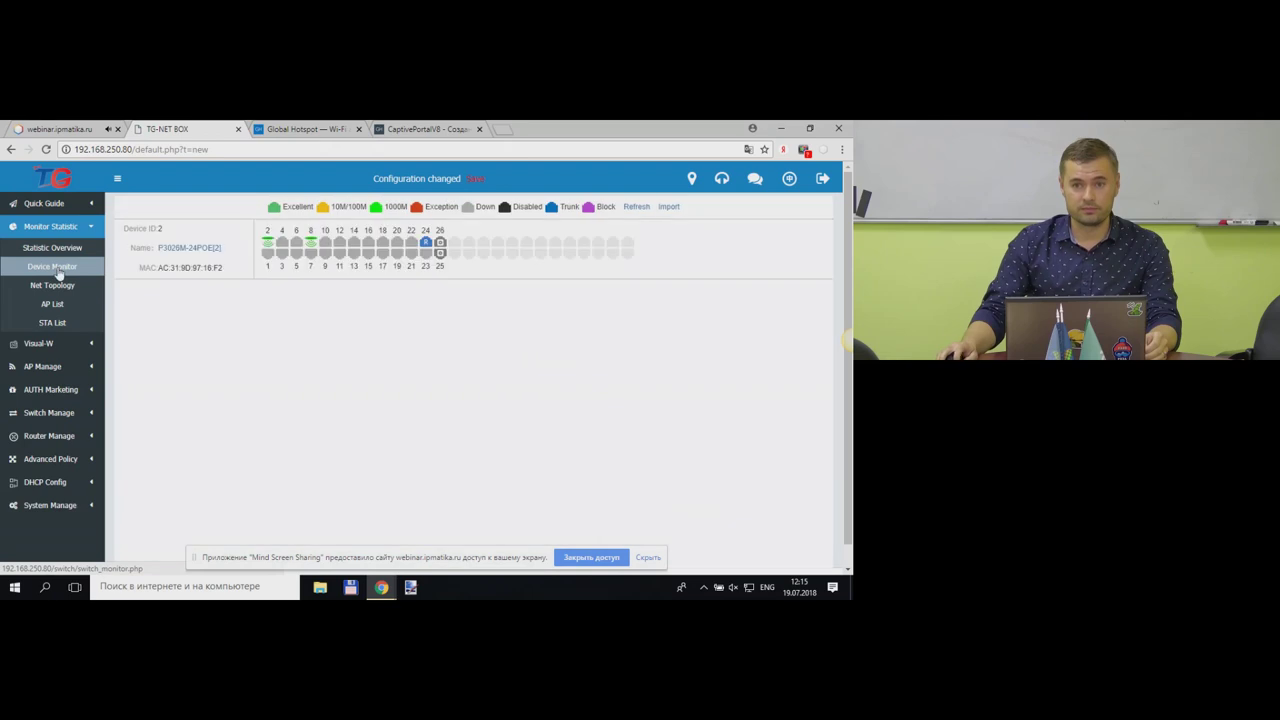
{"action": "left_click", "coordinate": [52, 247]}
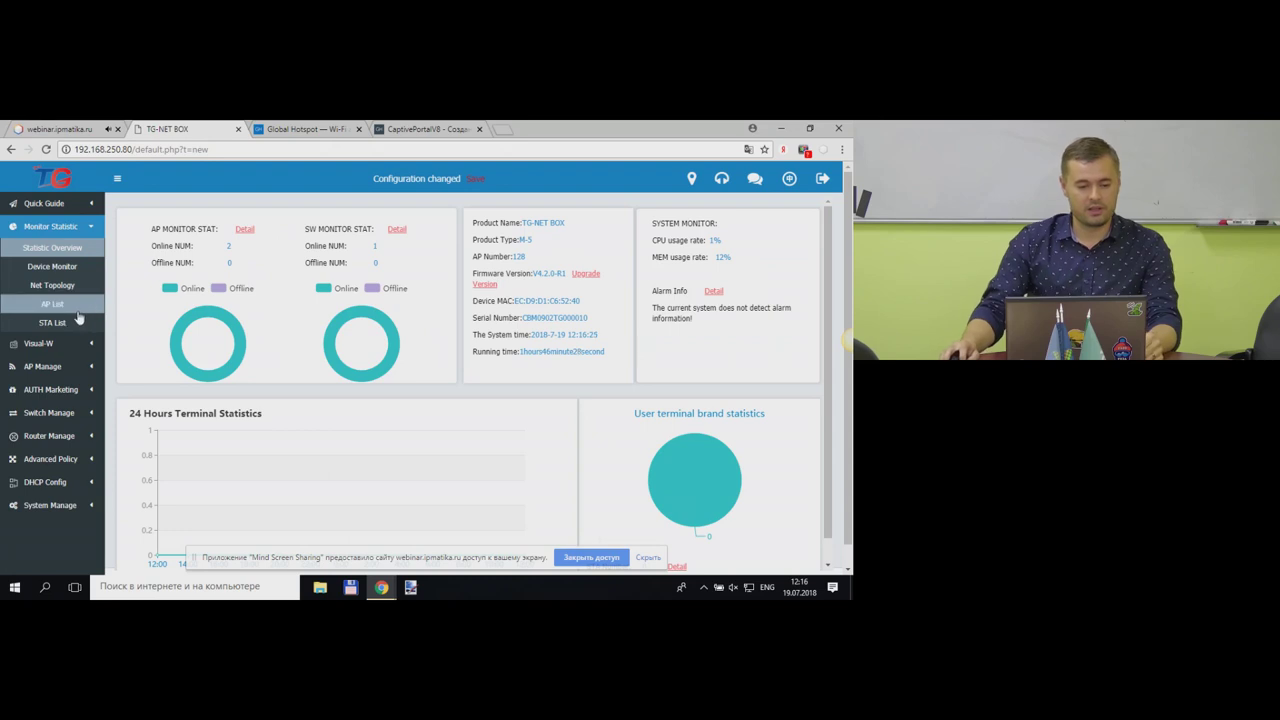
{"action": "left_click", "coordinate": [62, 307]}
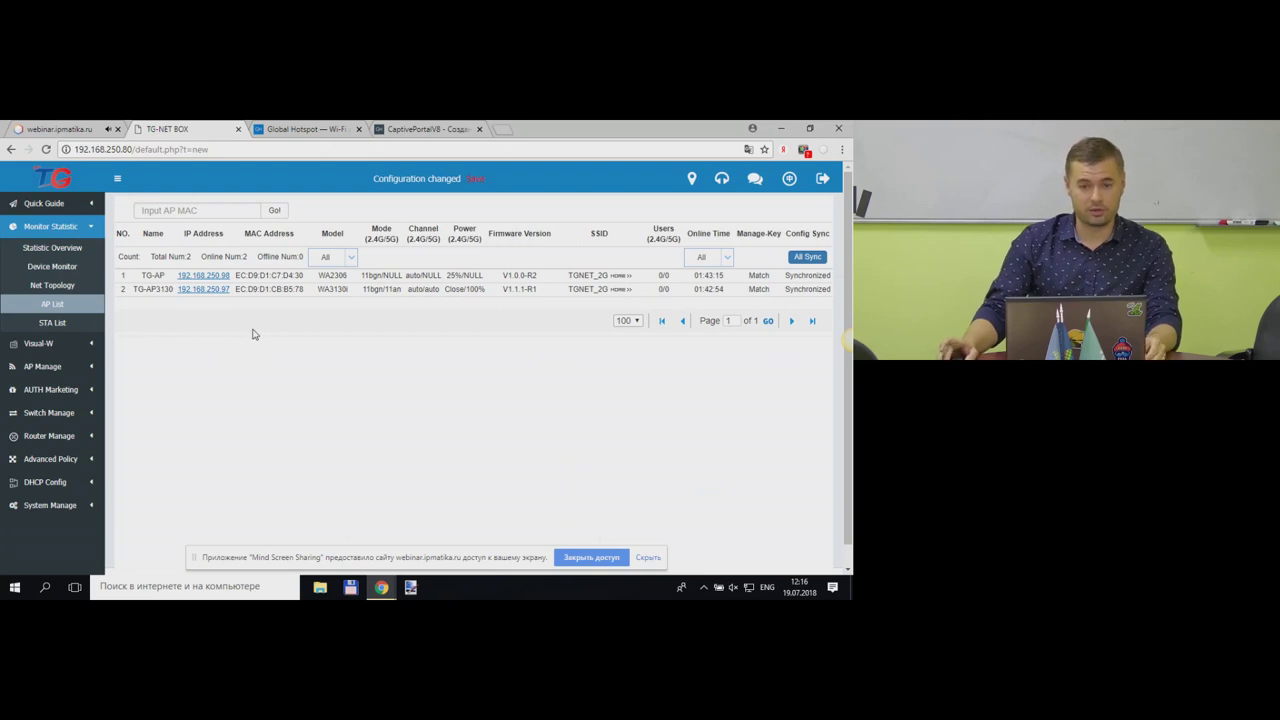
{"action": "left_click", "coordinate": [43, 320]}
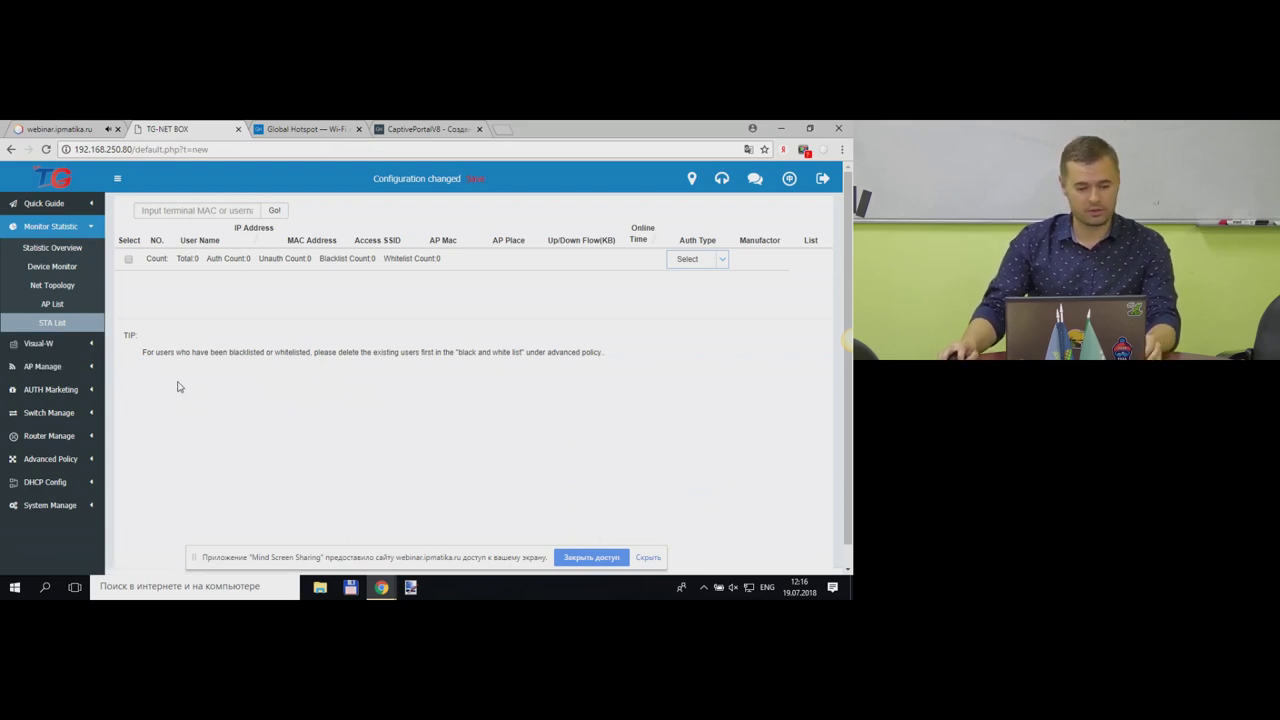
{"action": "left_click", "coordinate": [58, 392]}
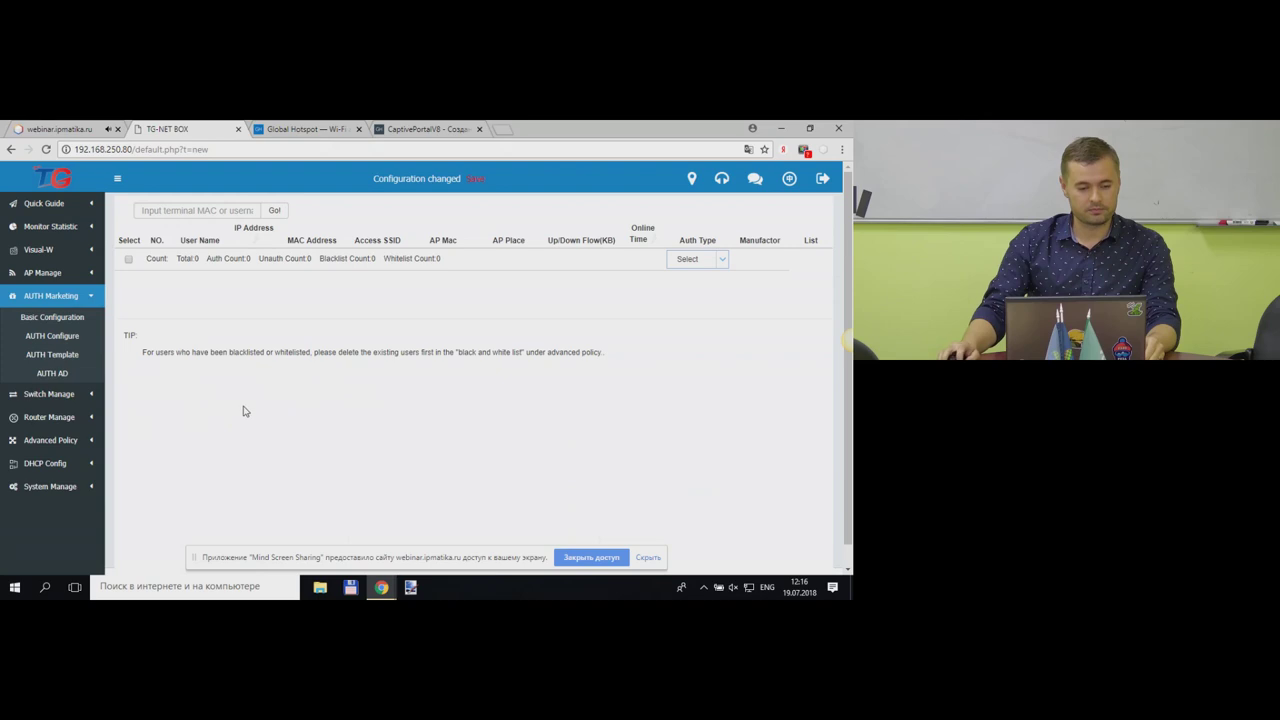
- In AUTH Configure, toggle policy 1's auth method, then switch External Server Auth back on
{"action": "left_click", "coordinate": [65, 343]}
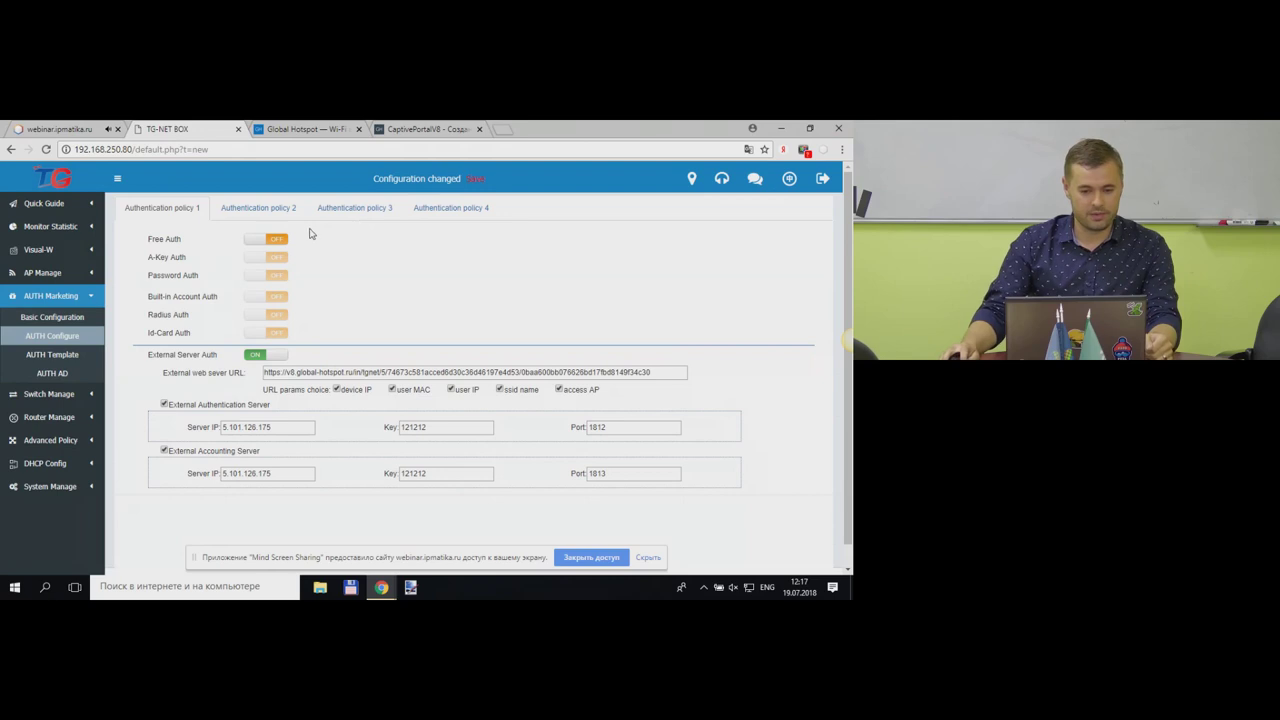
{"action": "left_click", "coordinate": [280, 256]}
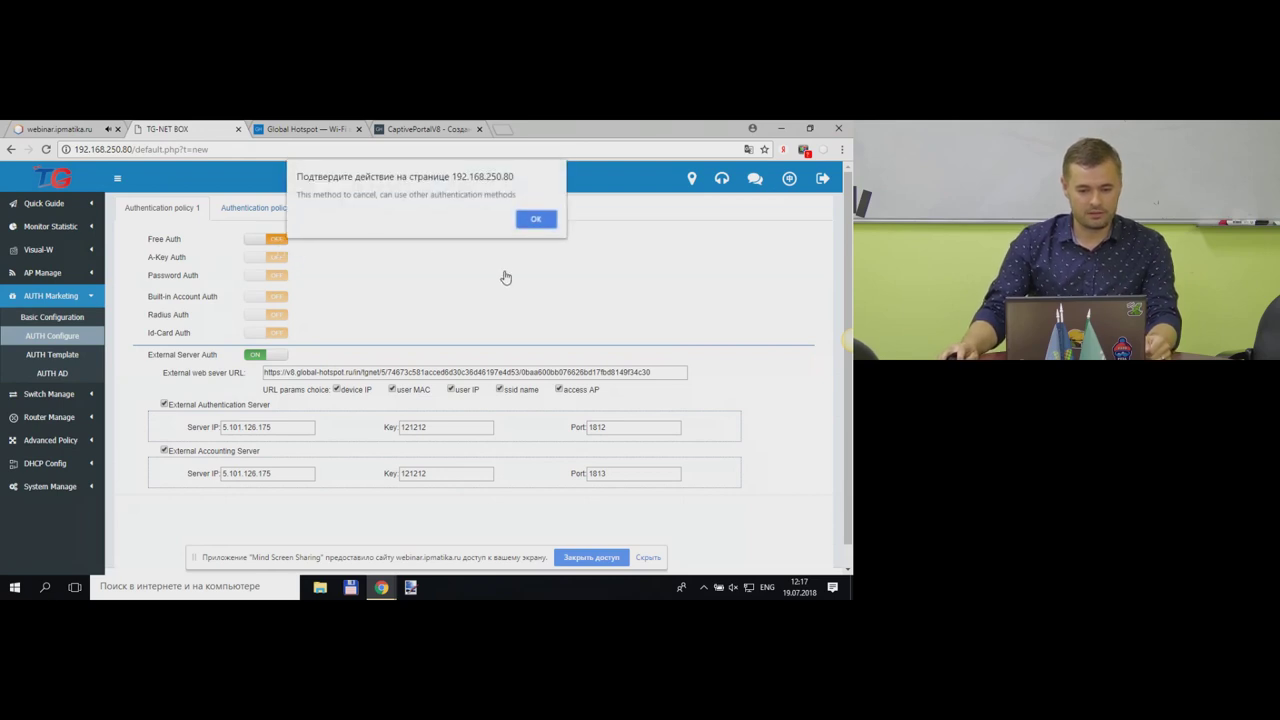
{"action": "left_click", "coordinate": [533, 221]}
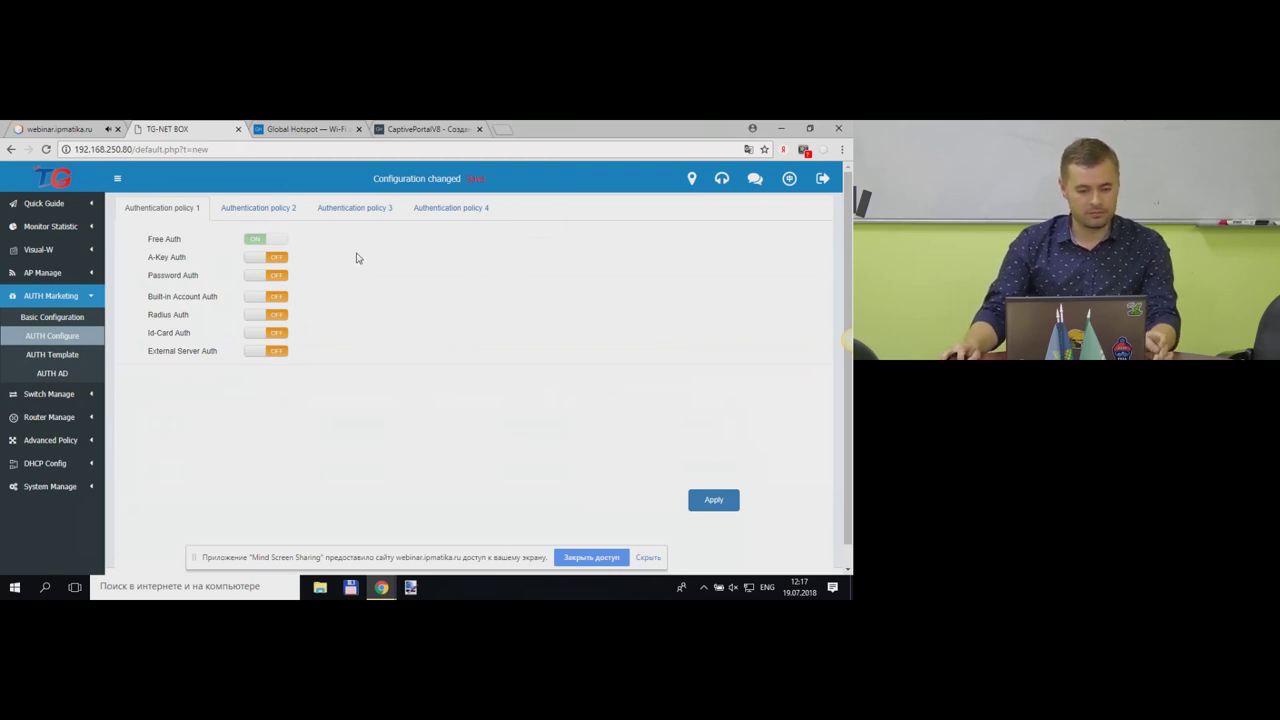
{"action": "left_click", "coordinate": [279, 355]}
{"action": "left_click", "coordinate": [524, 233]}
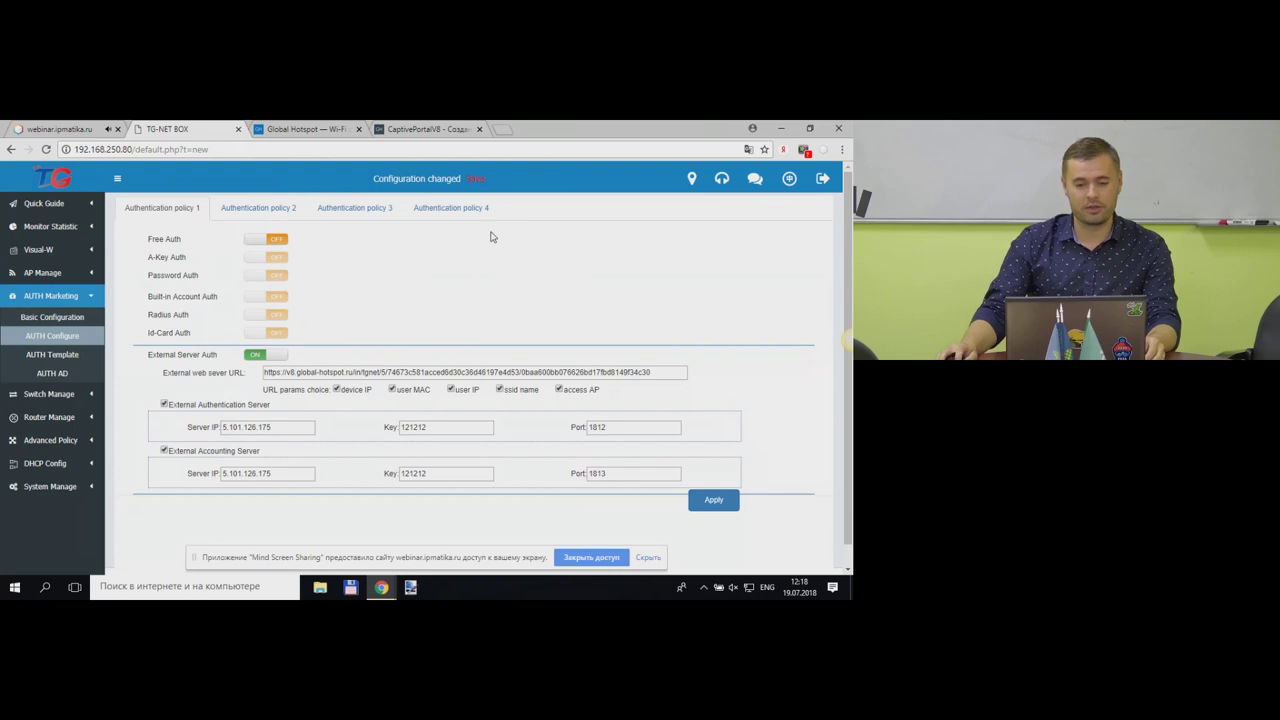
- Switch to the Global Hotspot tab, scroll its home page and hide the screen-sharing bar
{"action": "left_click", "coordinate": [308, 129]}
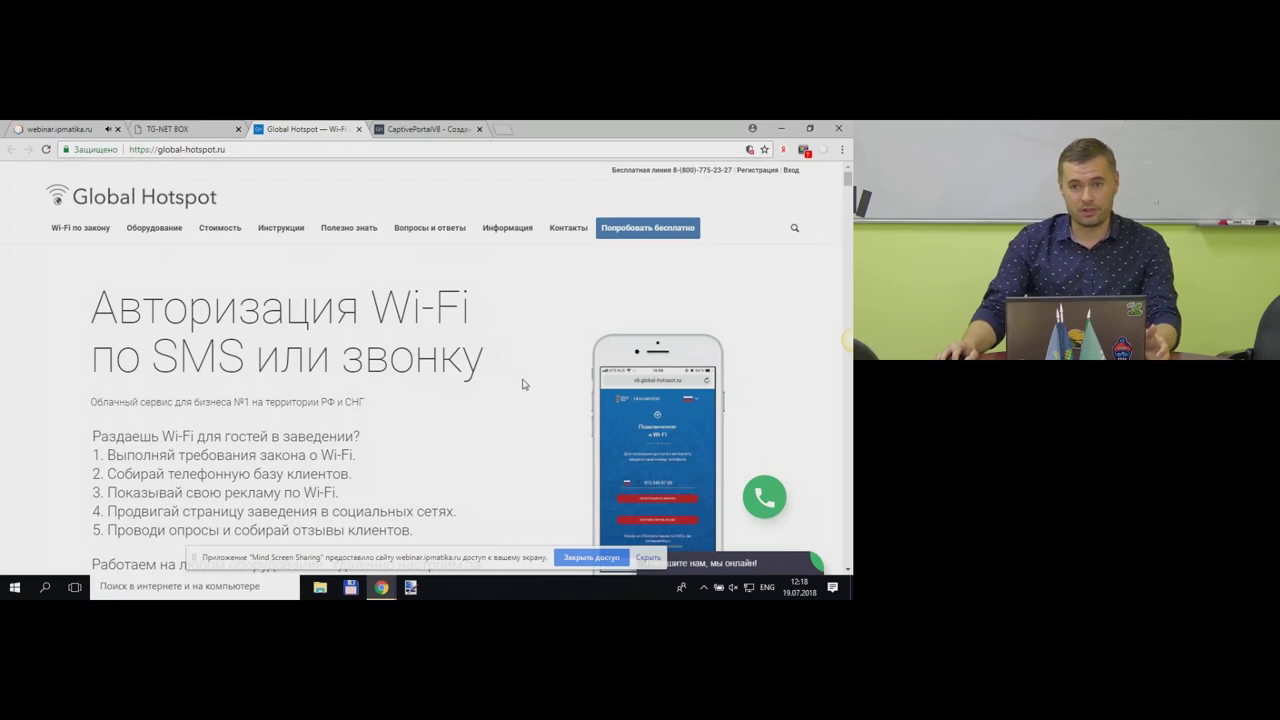
{"action": "scroll", "coordinate": [522, 384], "scroll_direction": "down", "scroll_amount": 1}
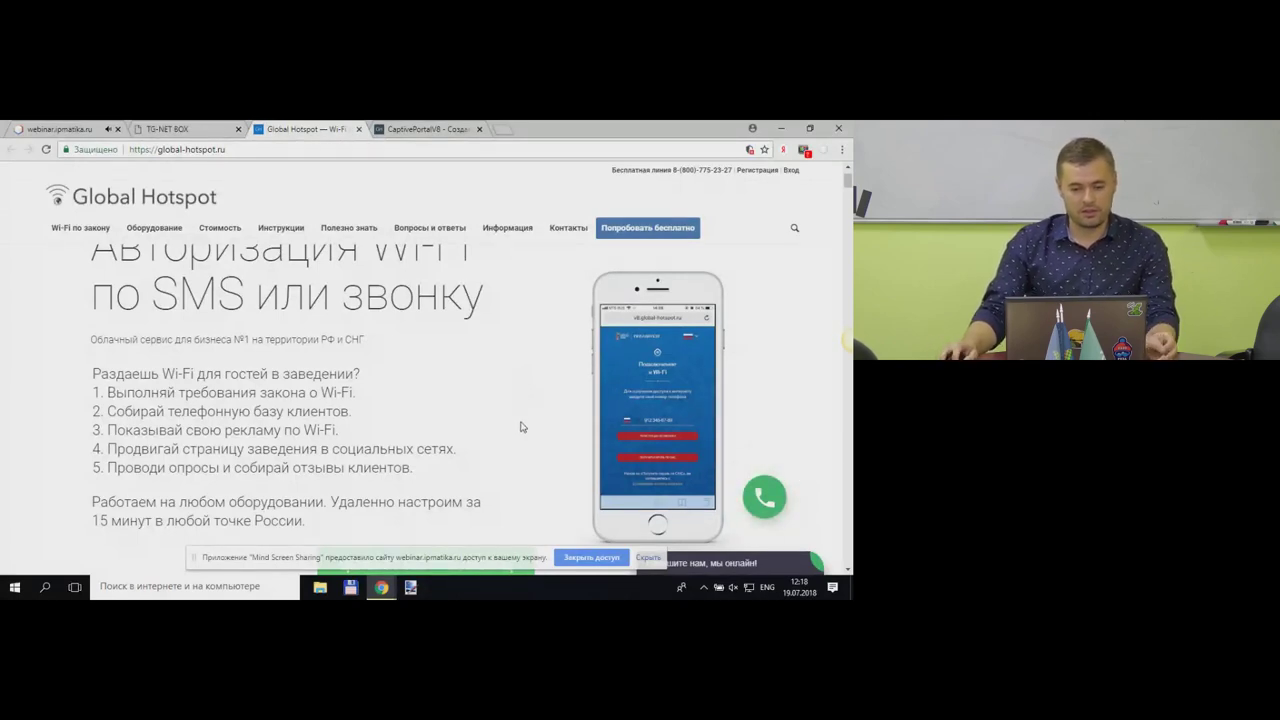
{"action": "scroll", "coordinate": [520, 430], "scroll_direction": "up", "scroll_amount": 1}
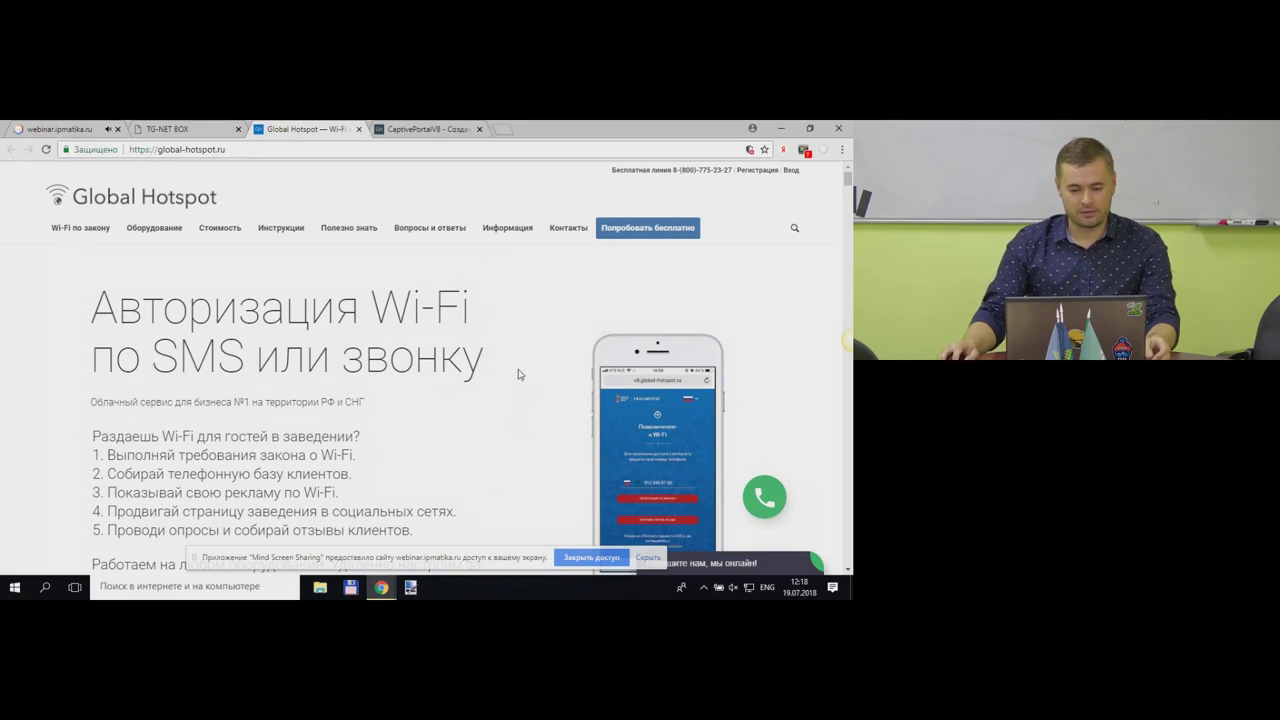
{"action": "scroll", "coordinate": [516, 375], "scroll_direction": "down", "scroll_amount": 2}
{"action": "scroll", "coordinate": [526, 397], "scroll_direction": "up", "scroll_amount": 2}
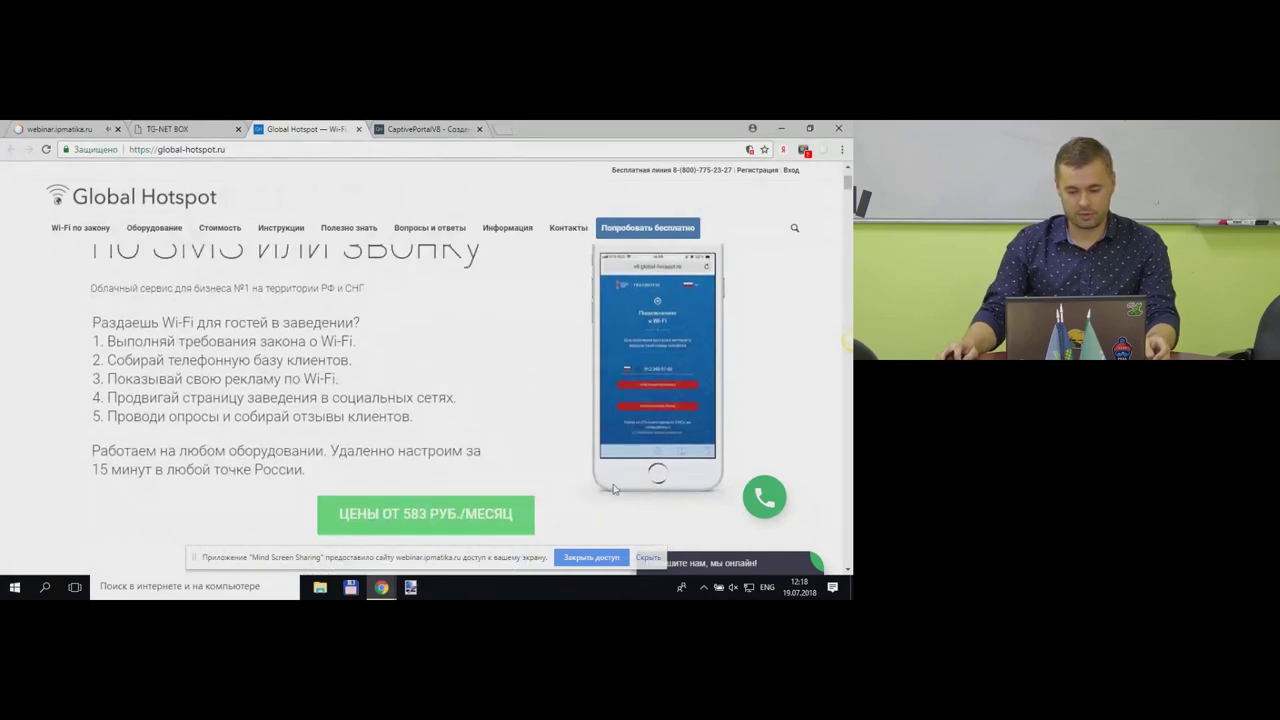
{"action": "left_click", "coordinate": [648, 557]}
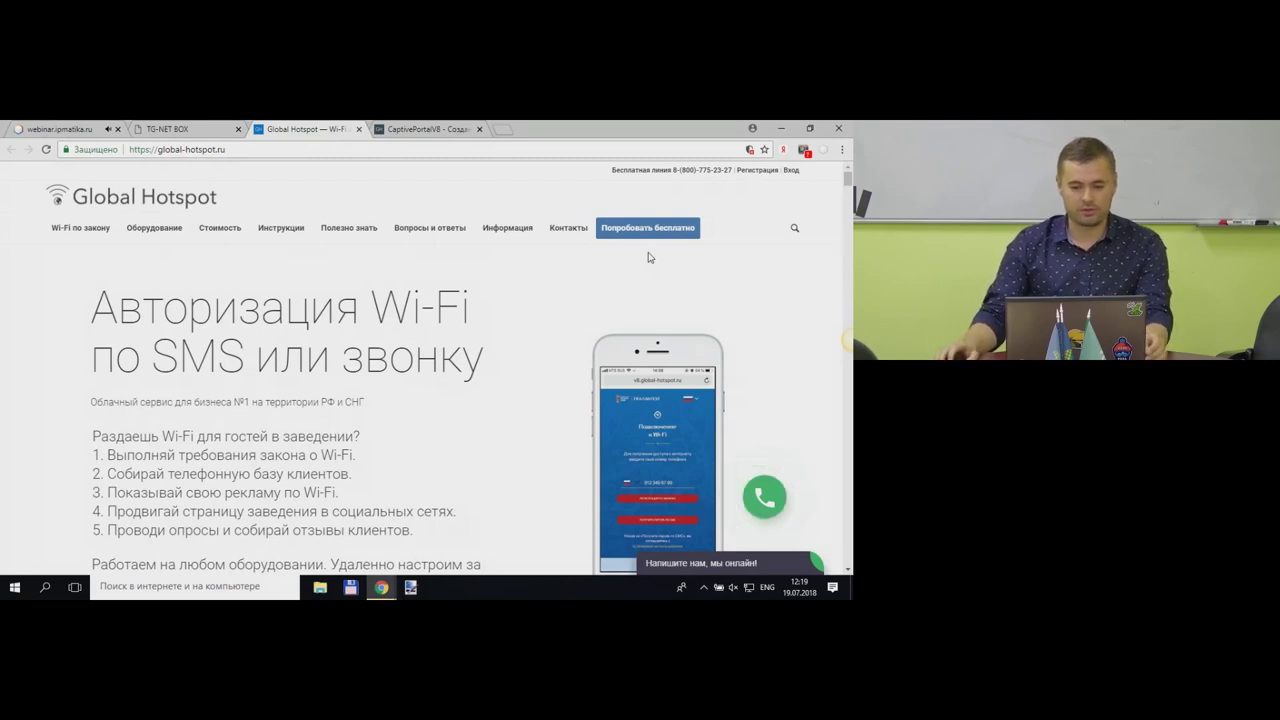
{"action": "mouse_move", "coordinate": [508, 230]}
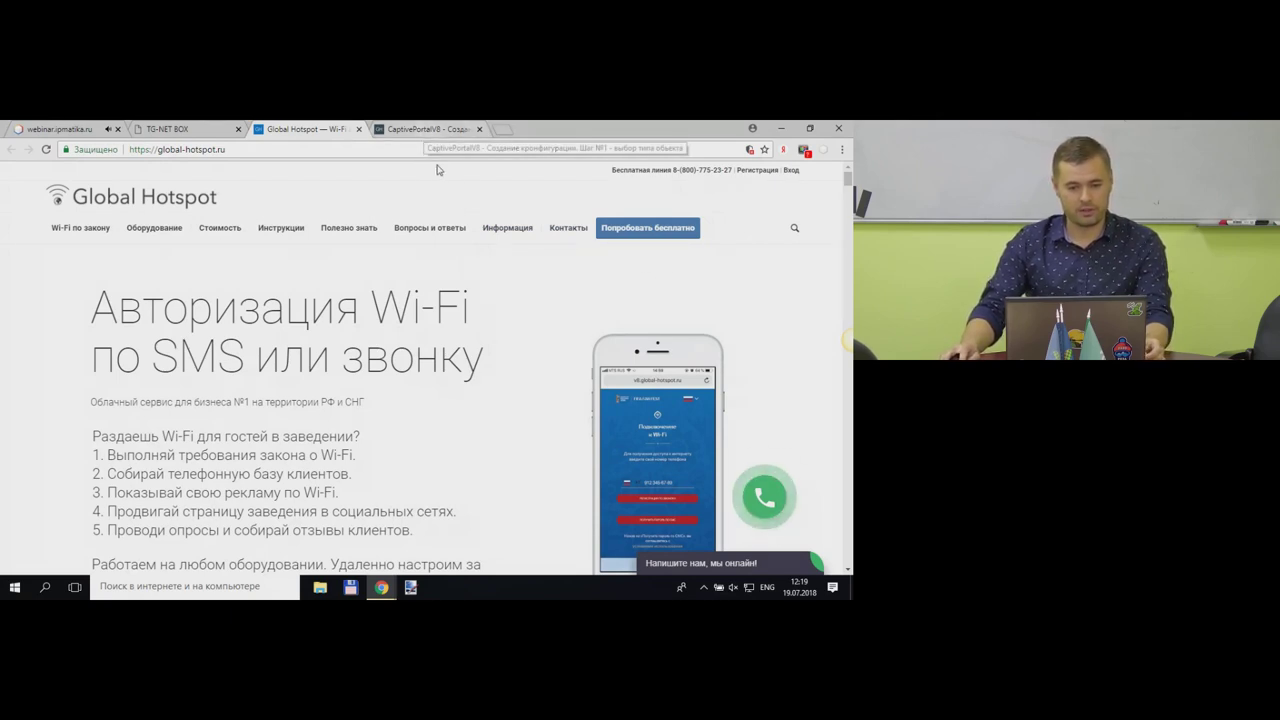
- Open the WiFi TG-NET Cloud Box M-3 portal profile for editing under Стартовая страница
{"action": "left_click", "coordinate": [432, 129]}
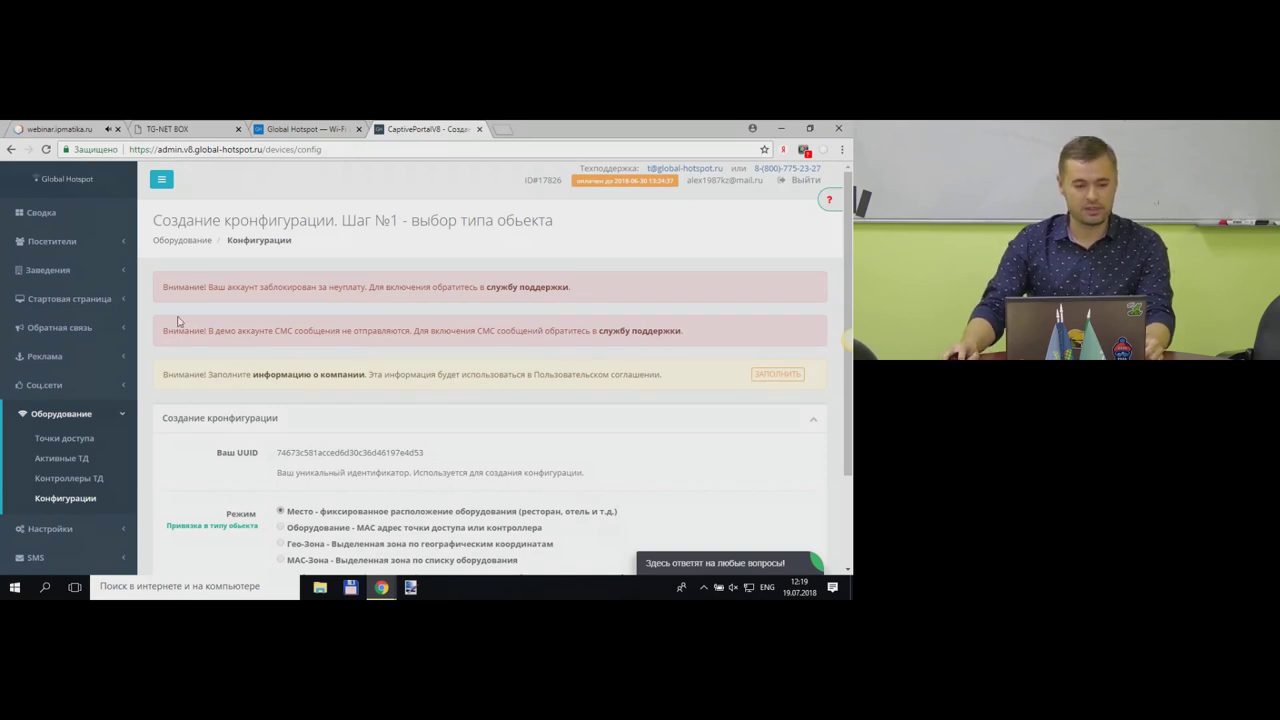
{"action": "left_click", "coordinate": [98, 300]}
{"action": "left_click", "coordinate": [64, 324]}
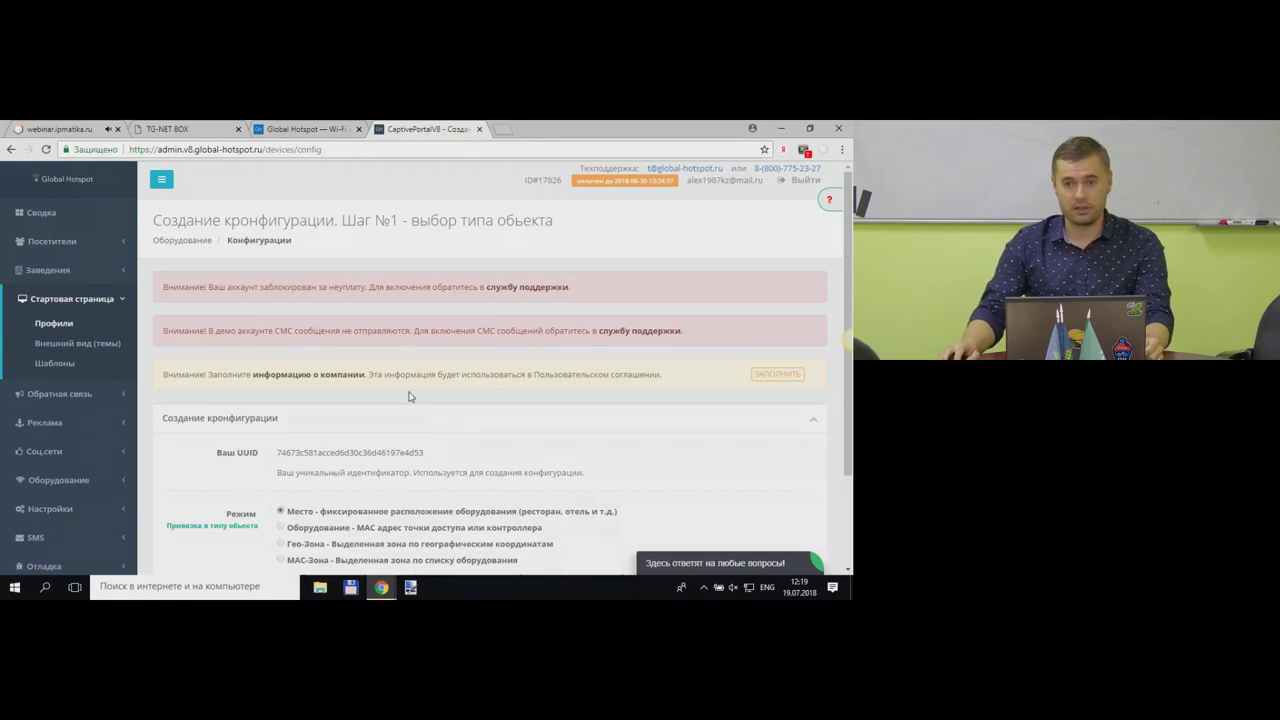
{"action": "scroll", "coordinate": [415, 430], "scroll_direction": "down", "scroll_amount": 1}
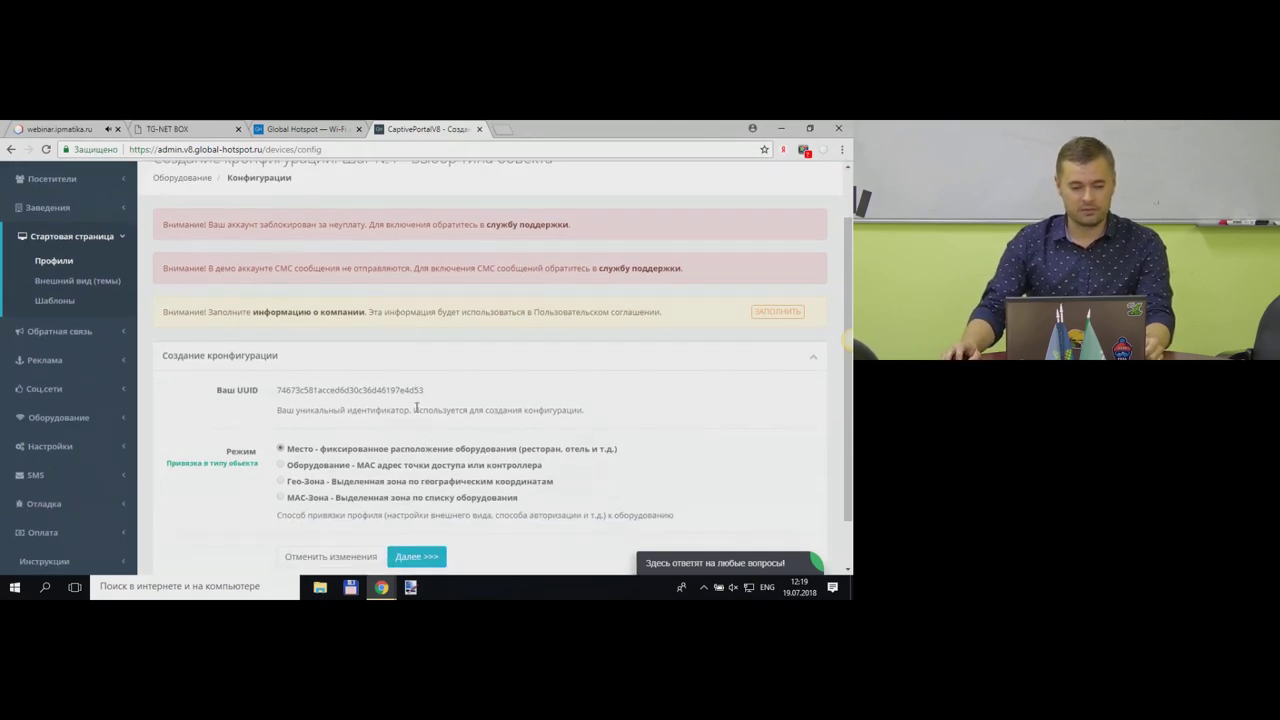
{"action": "left_click", "coordinate": [56, 263]}
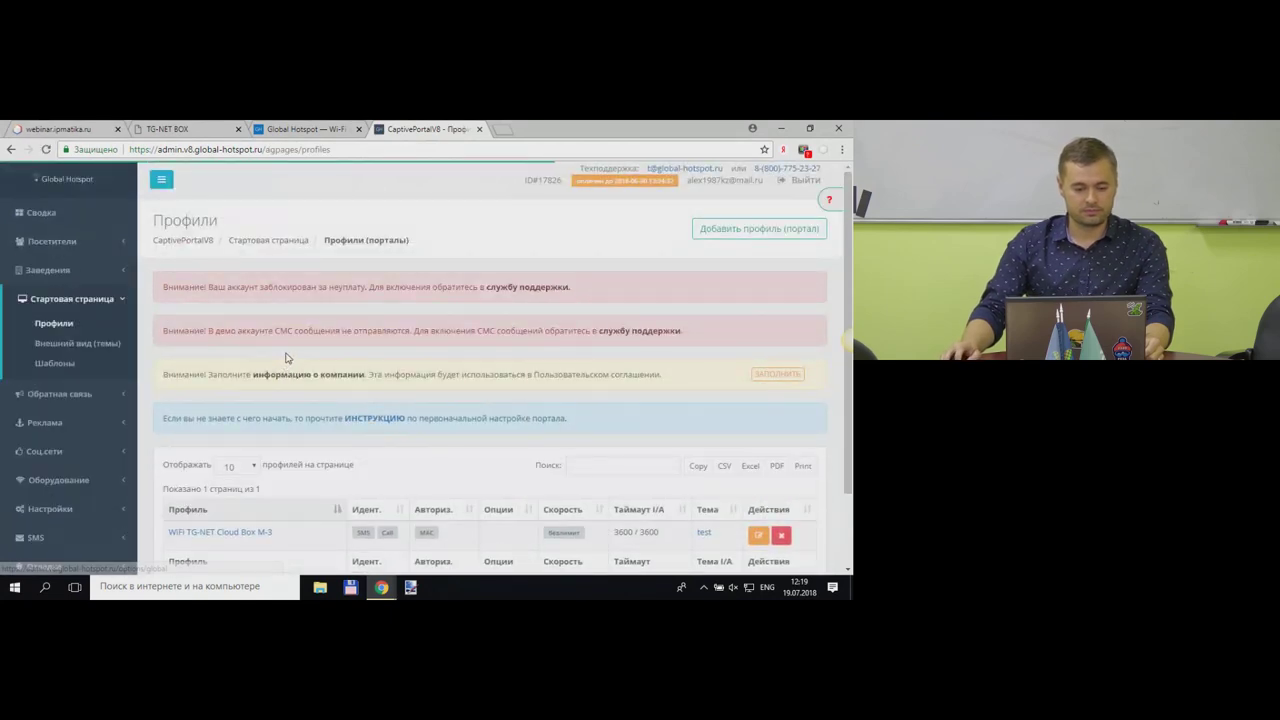
{"action": "scroll", "coordinate": [305, 365], "scroll_direction": "down", "scroll_amount": 3}
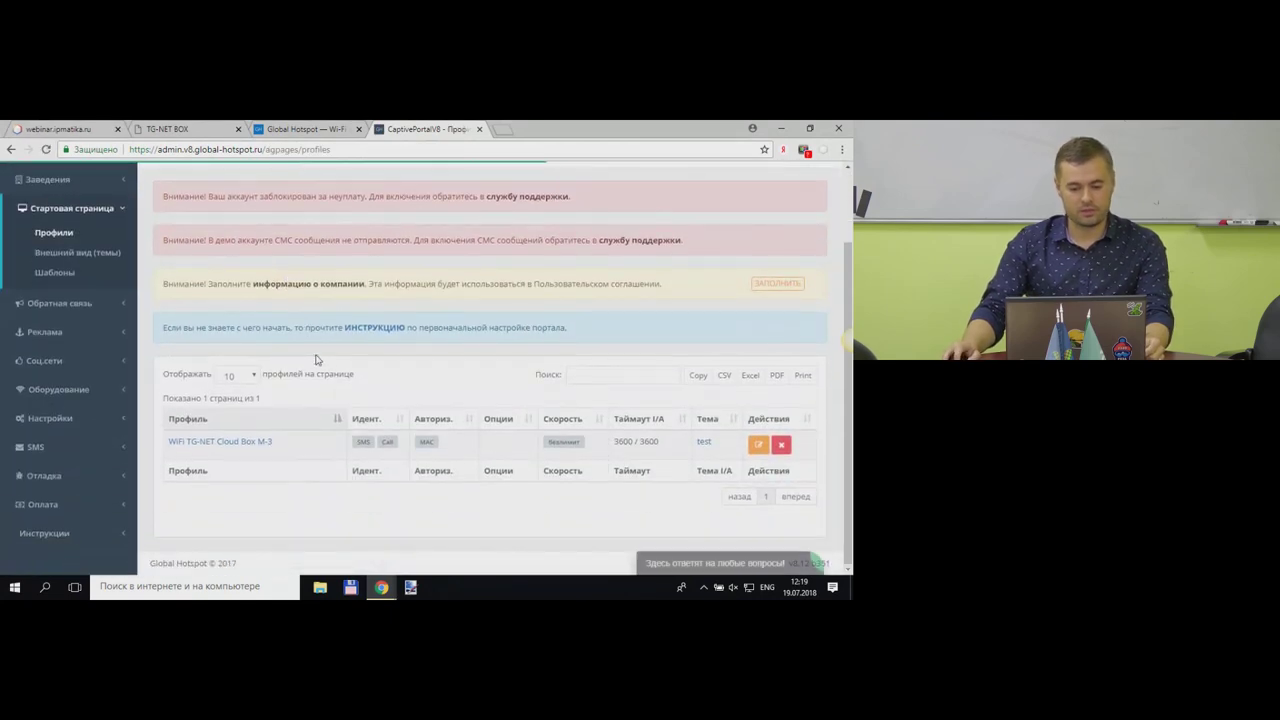
{"action": "left_click", "coordinate": [266, 445]}
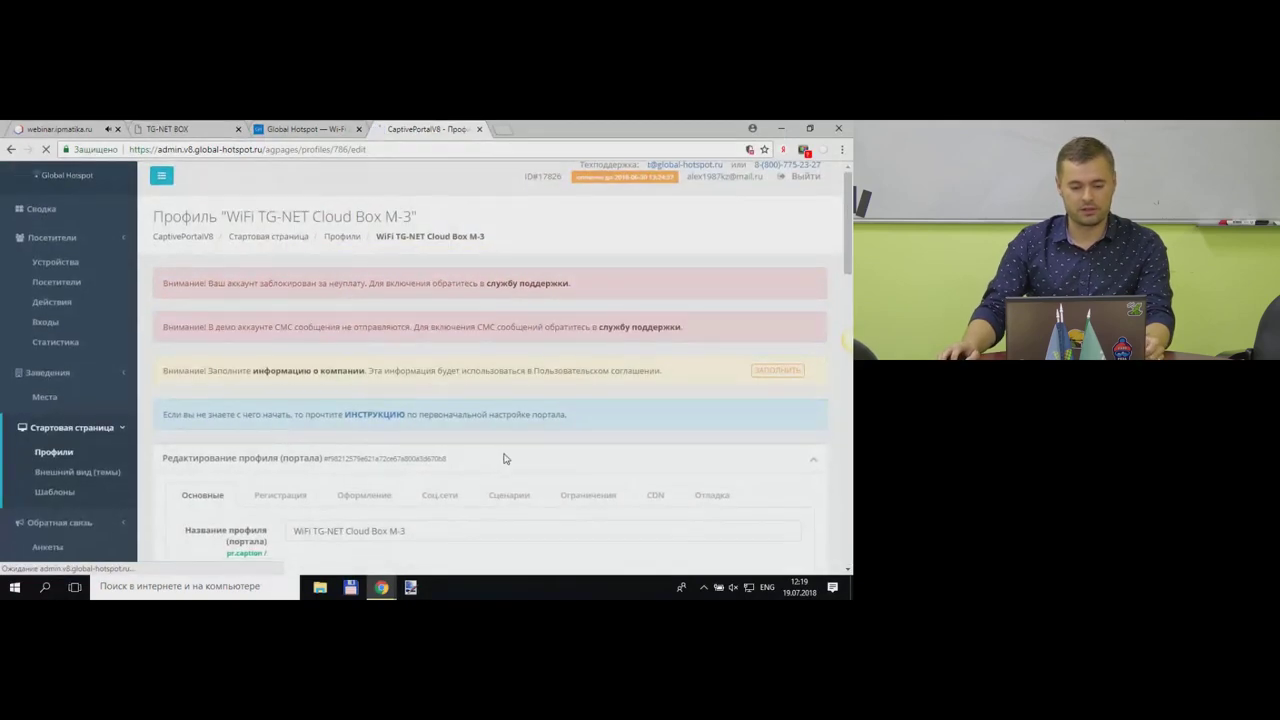
{"action": "scroll", "coordinate": [509, 458], "scroll_direction": "down", "scroll_amount": 4}
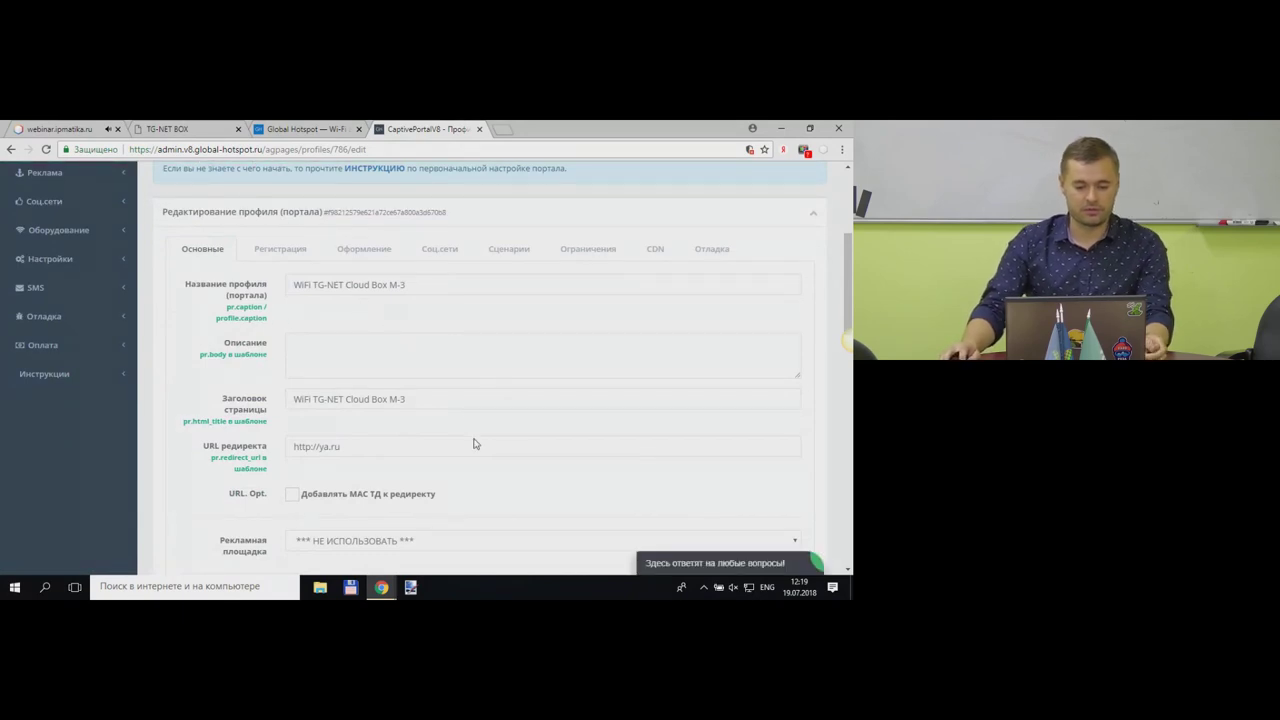
- Select the profile's page title text, then go to the portal themes list showing 'test'
{"action": "left_click_drag", "start_coordinate": [406, 400], "coordinate": [295, 401]}
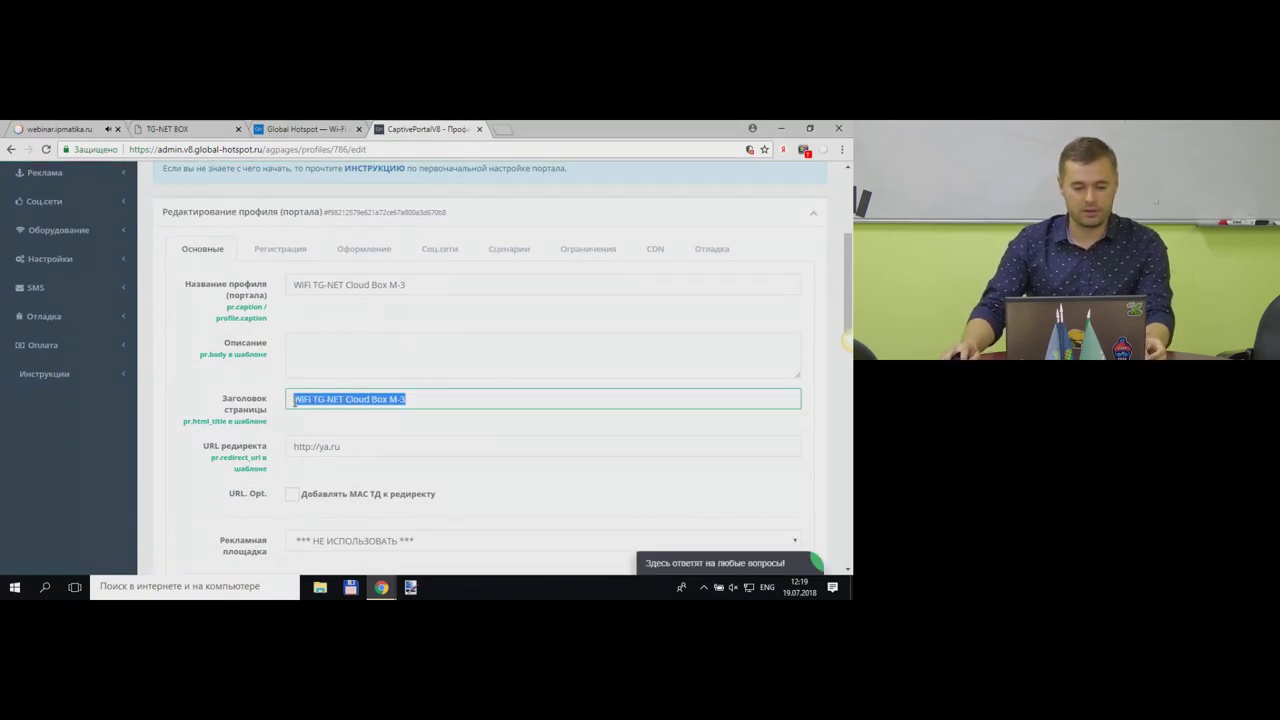
{"action": "left_click", "coordinate": [415, 399]}
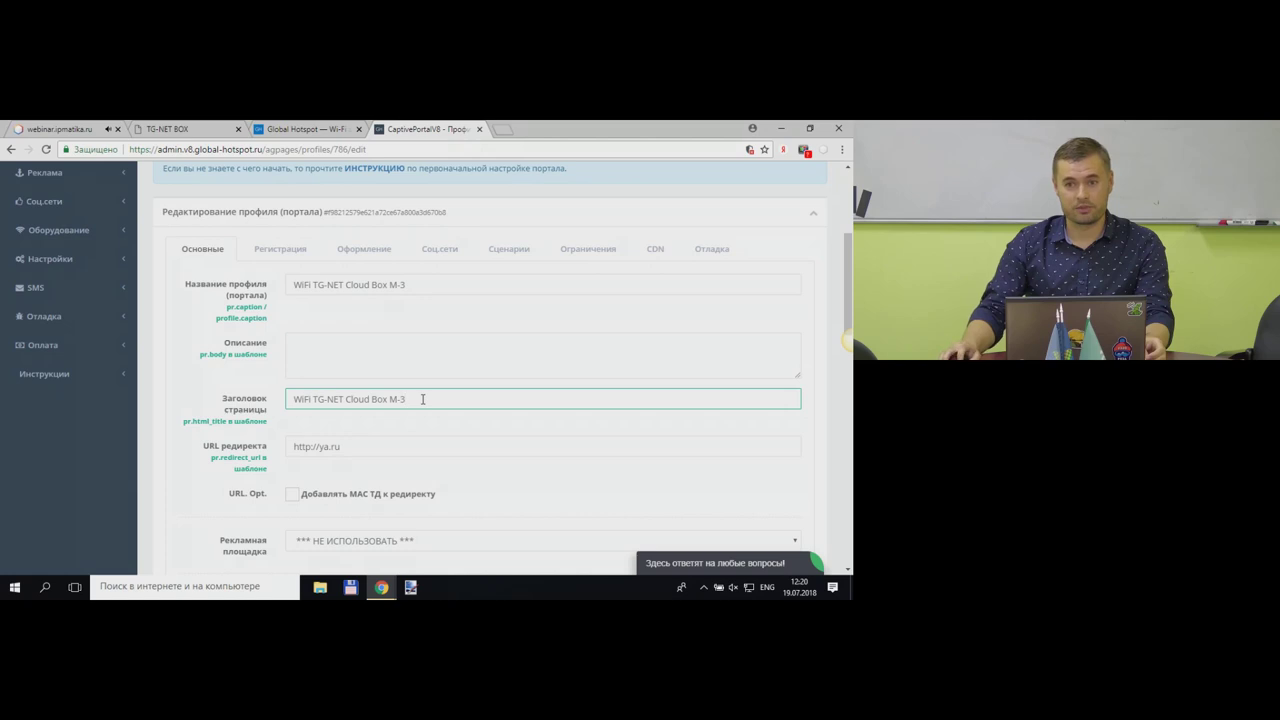
{"action": "left_click_drag", "start_coordinate": [428, 399], "coordinate": [243, 404]}
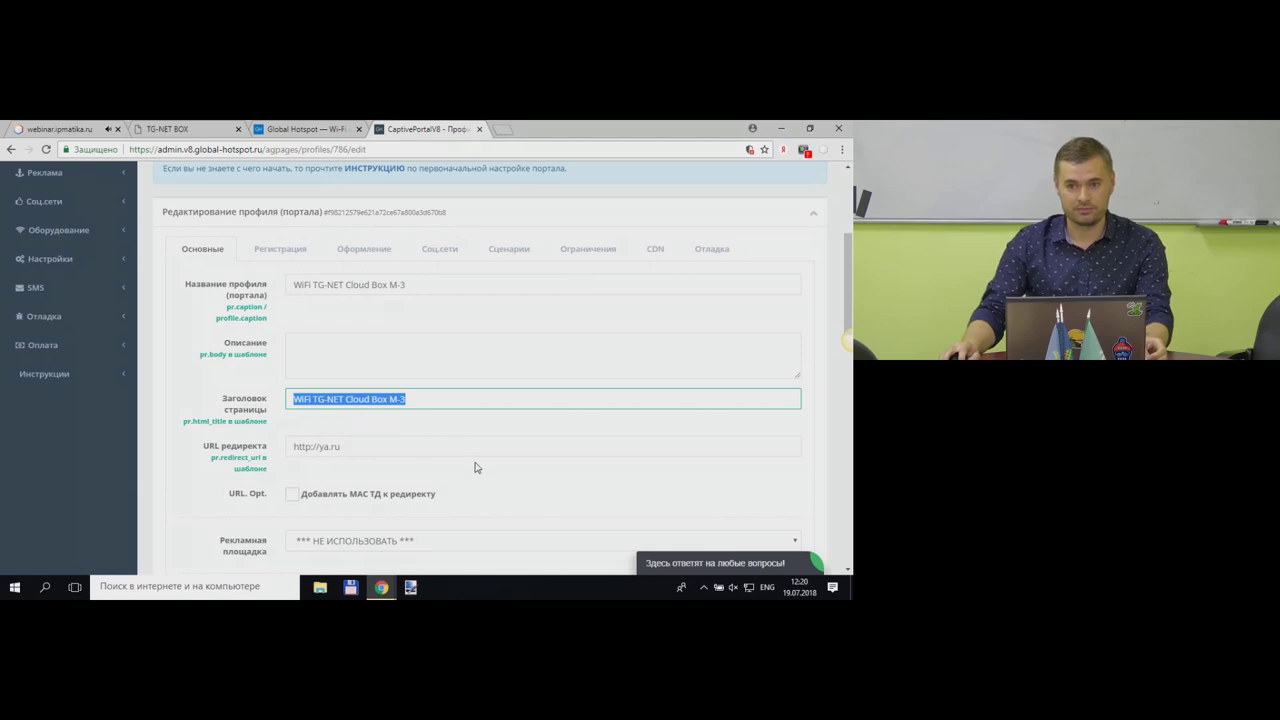
{"action": "left_click", "coordinate": [390, 477]}
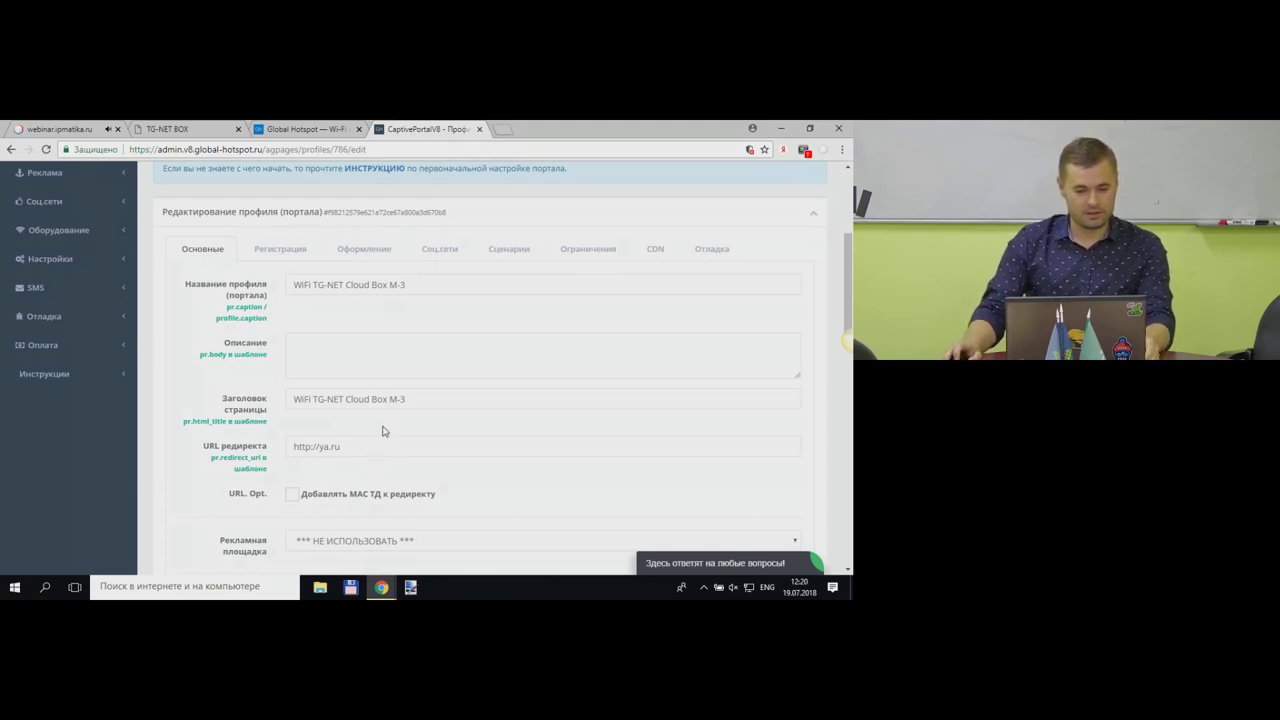
{"action": "scroll", "coordinate": [383, 430], "scroll_direction": "up", "scroll_amount": 3}
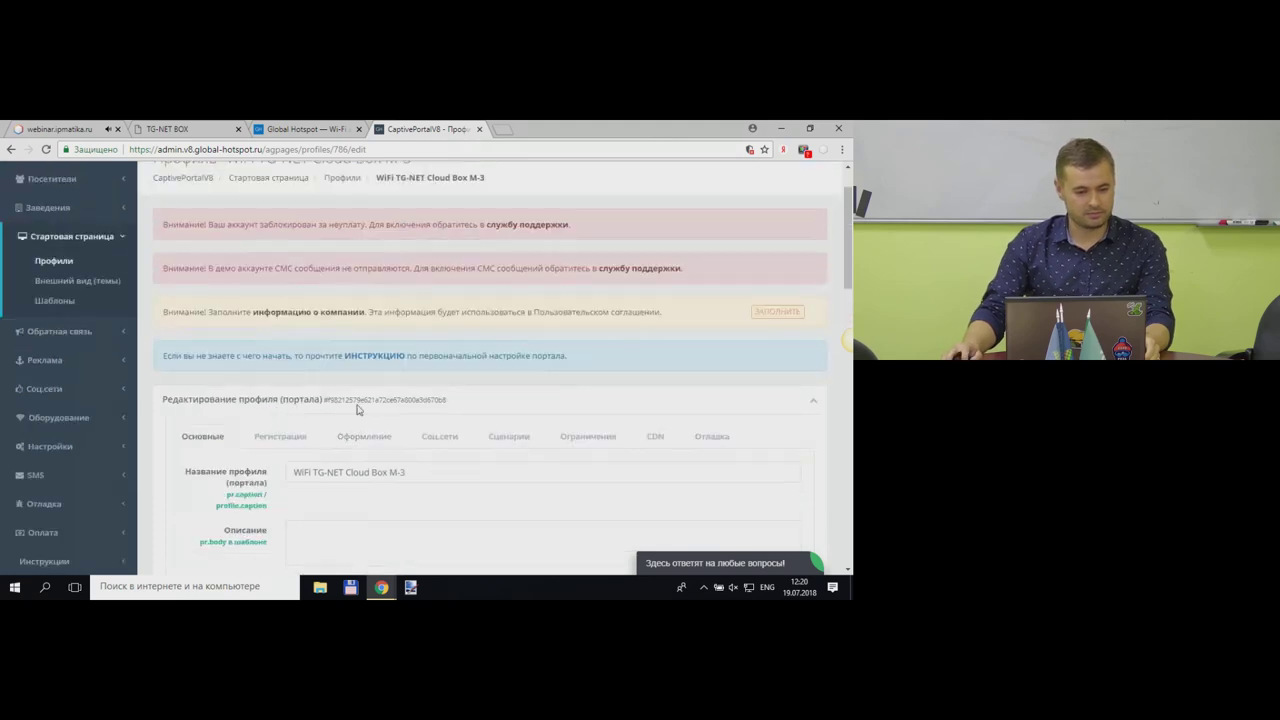
{"action": "left_click", "coordinate": [112, 281]}
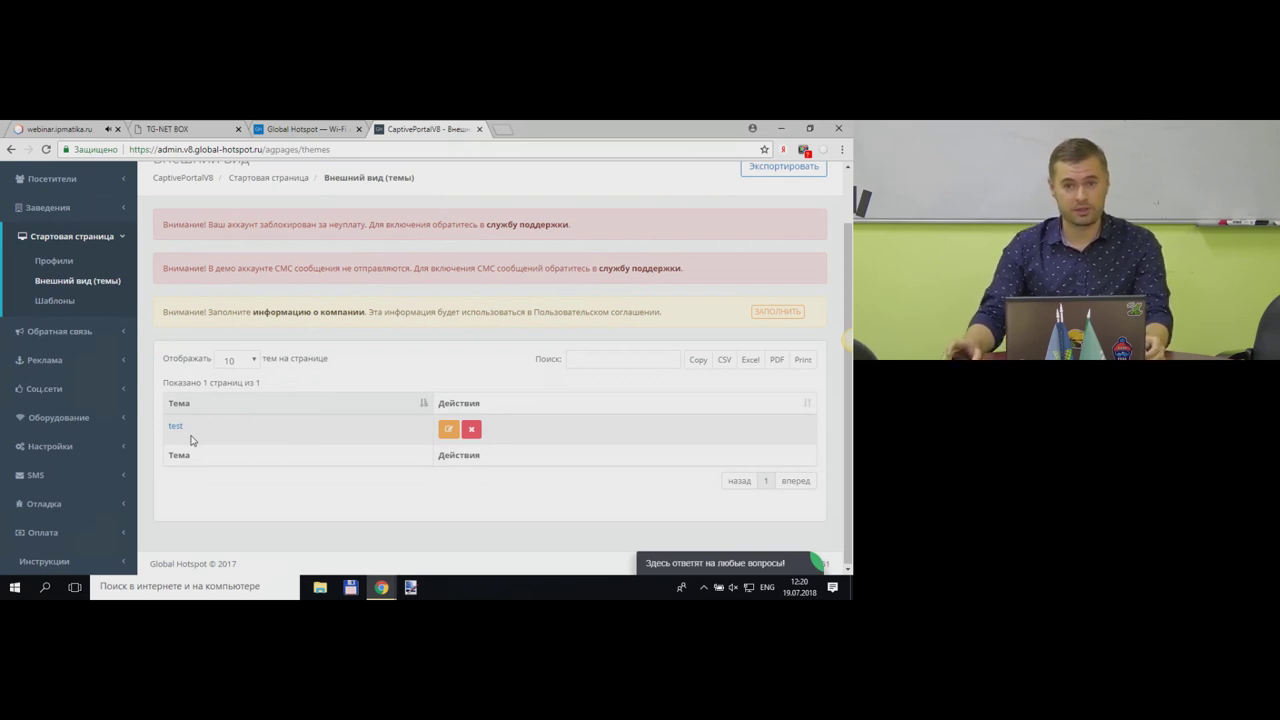
- Open the Green Oval TR template's details from the Шаблоны gallery
{"action": "left_click", "coordinate": [86, 308]}
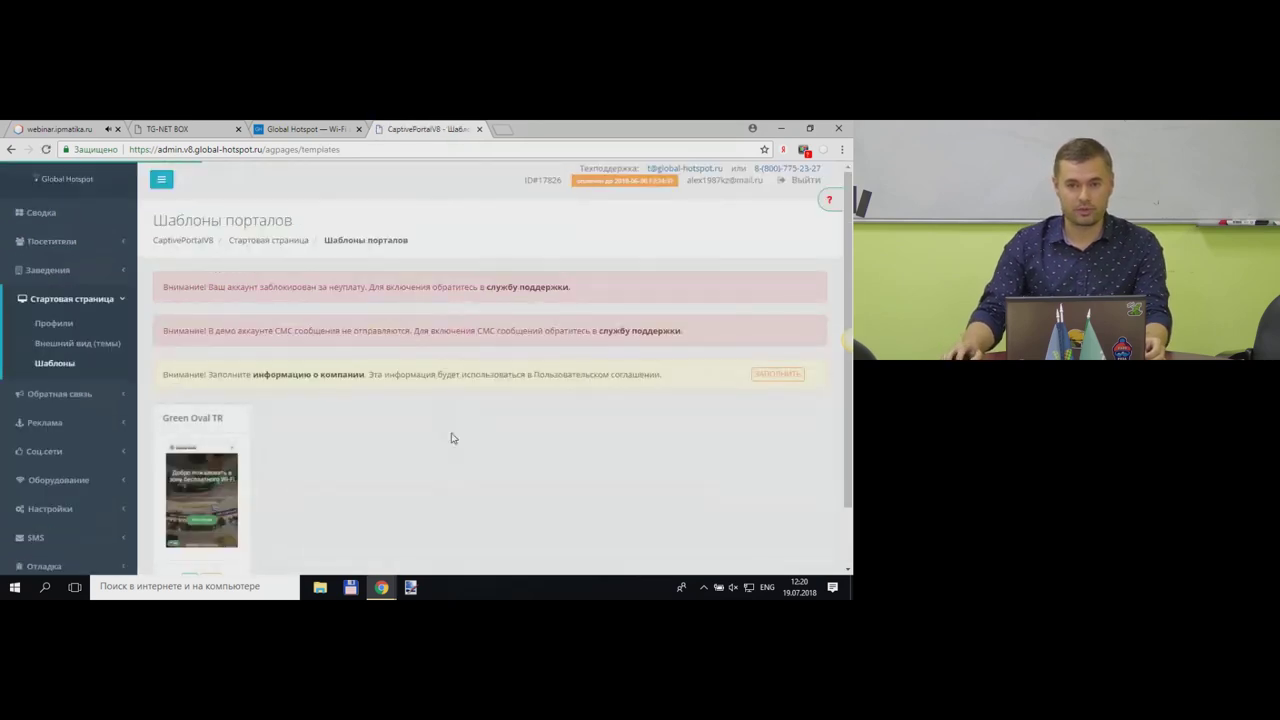
{"action": "scroll", "coordinate": [363, 418], "scroll_direction": "down", "scroll_amount": 1}
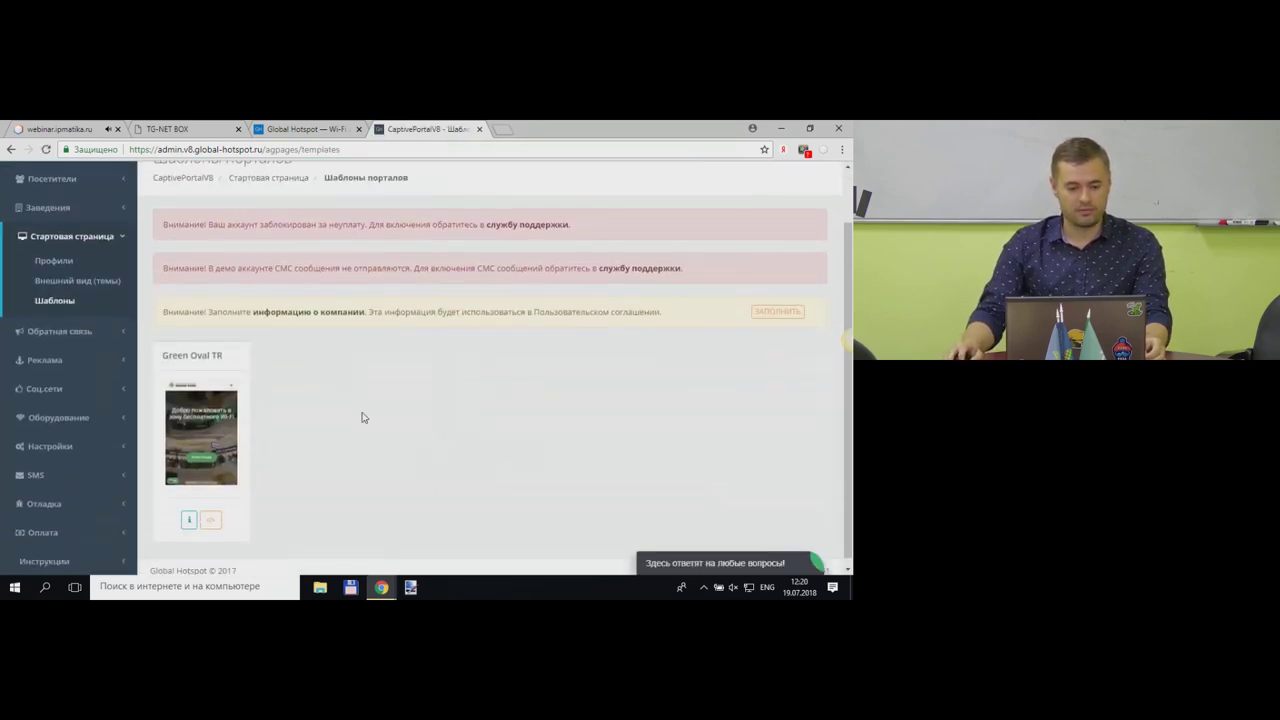
{"action": "left_click", "coordinate": [217, 423]}
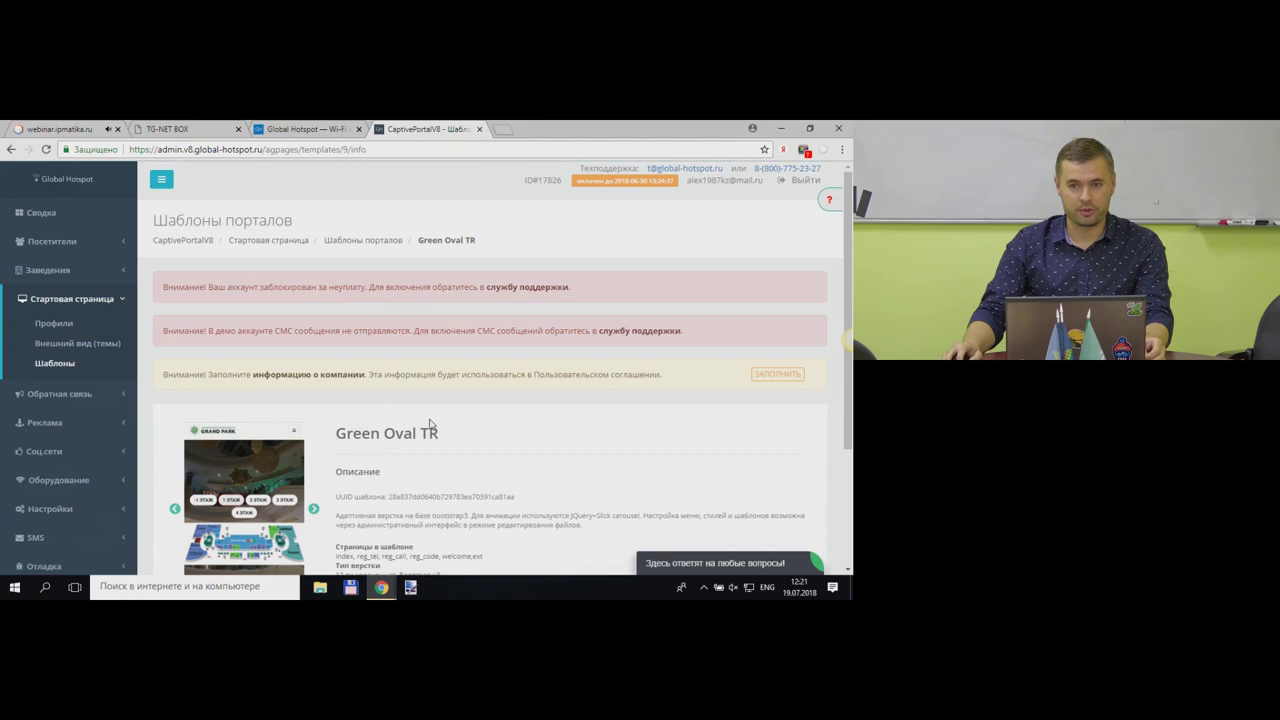
{"action": "scroll", "coordinate": [420, 440], "scroll_direction": "down", "scroll_amount": 2}
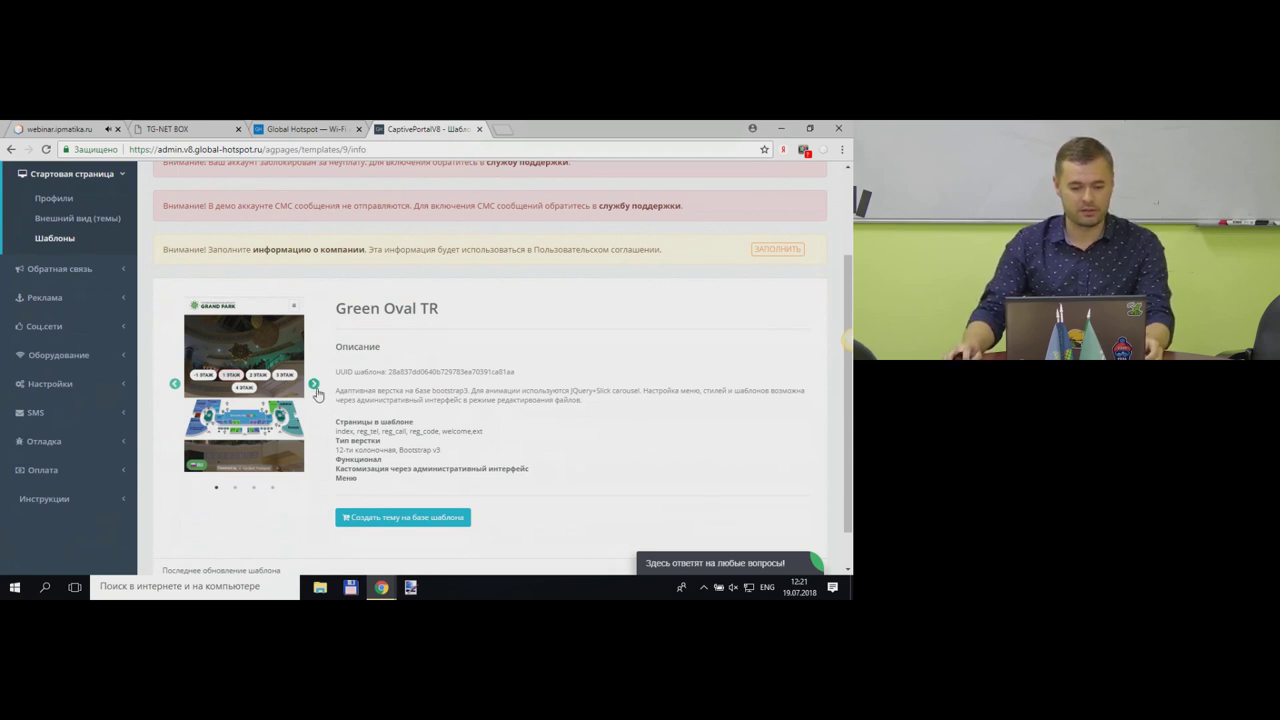
- Advance the template preview three slides to the registration screen and expand Оборудование
{"action": "left_click", "coordinate": [314, 386]}
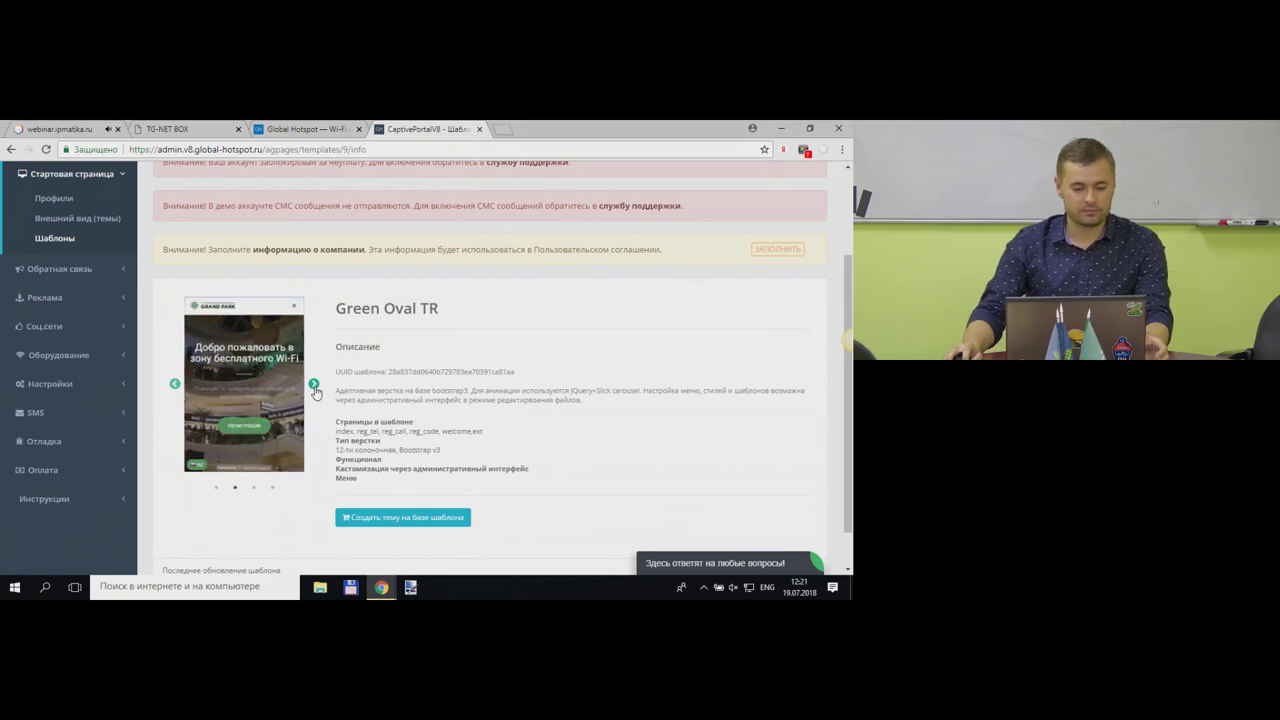
{"action": "left_click", "coordinate": [314, 387]}
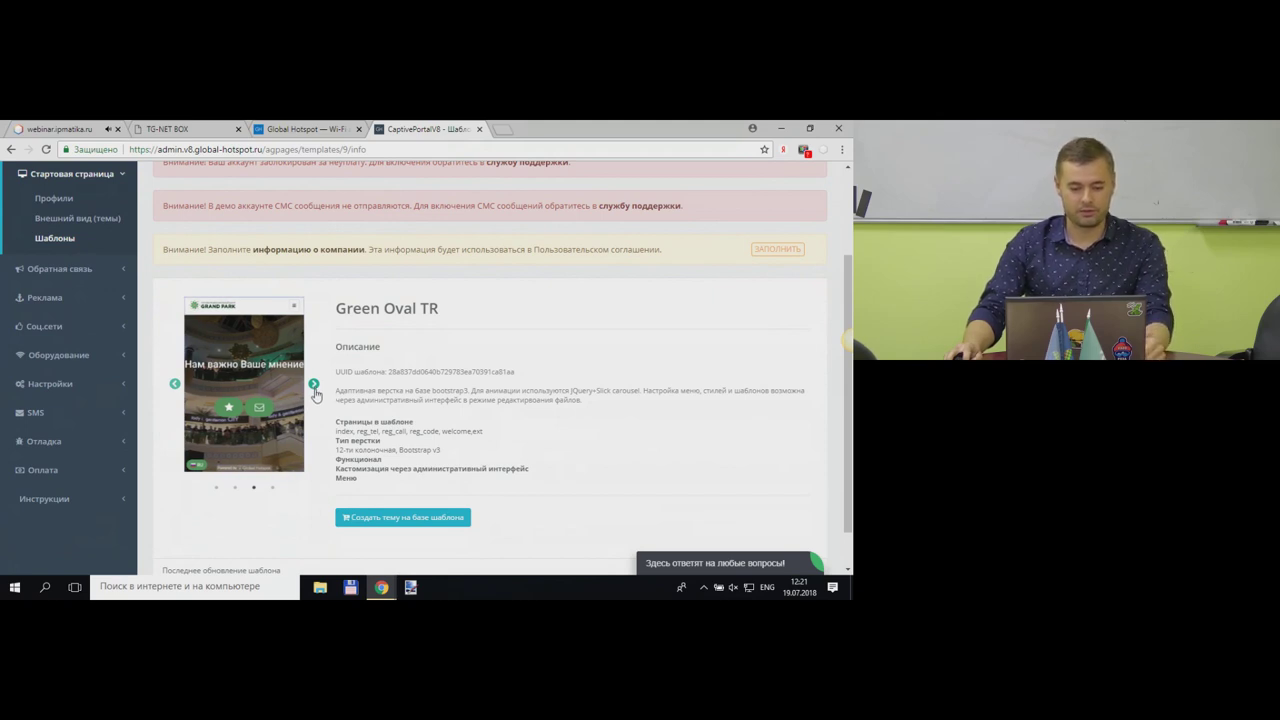
{"action": "left_click", "coordinate": [314, 389]}
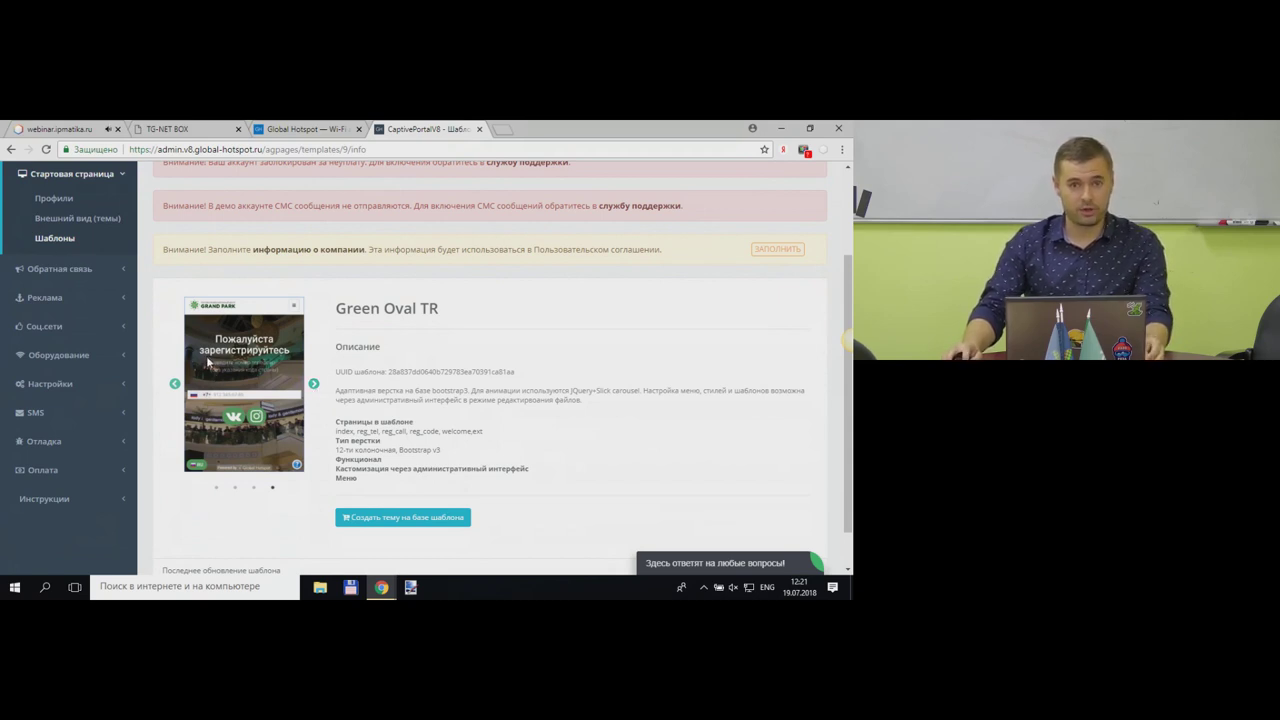
{"action": "left_click", "coordinate": [68, 355]}
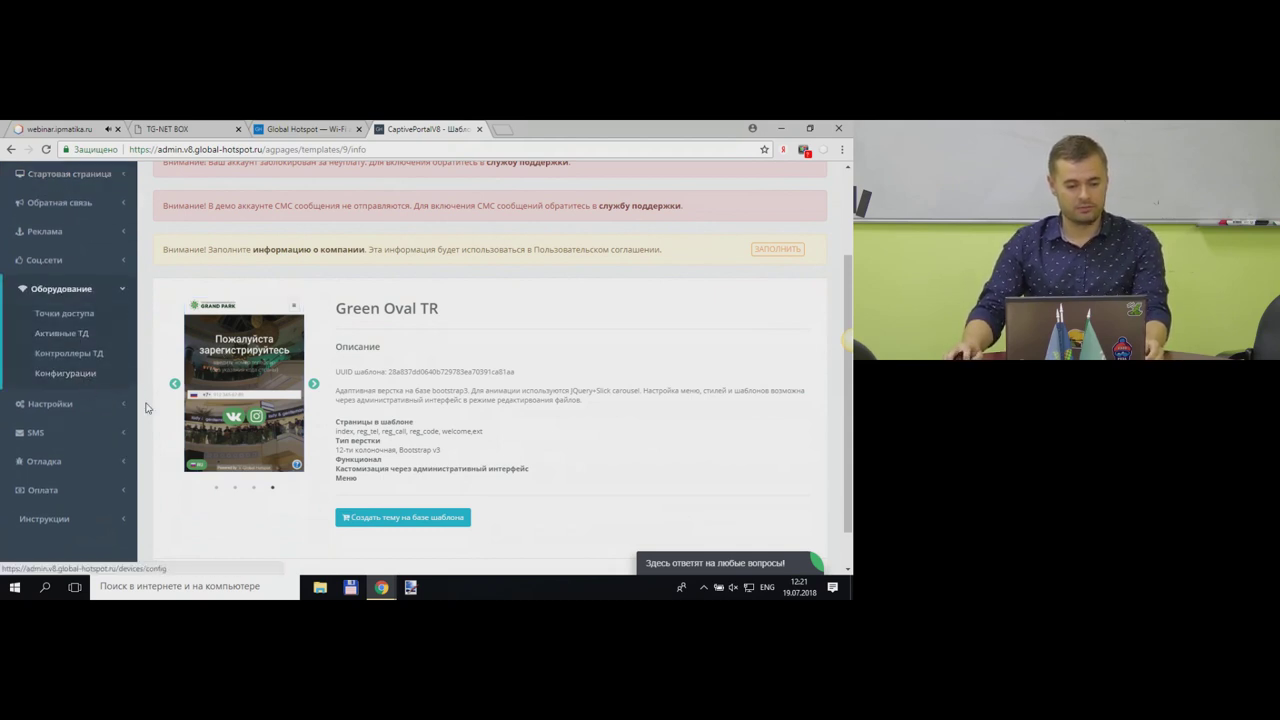
- Open Оборудование > Конфигурации to start a new configuration, then switch to TG-NET BOX
{"action": "left_click", "coordinate": [74, 375]}
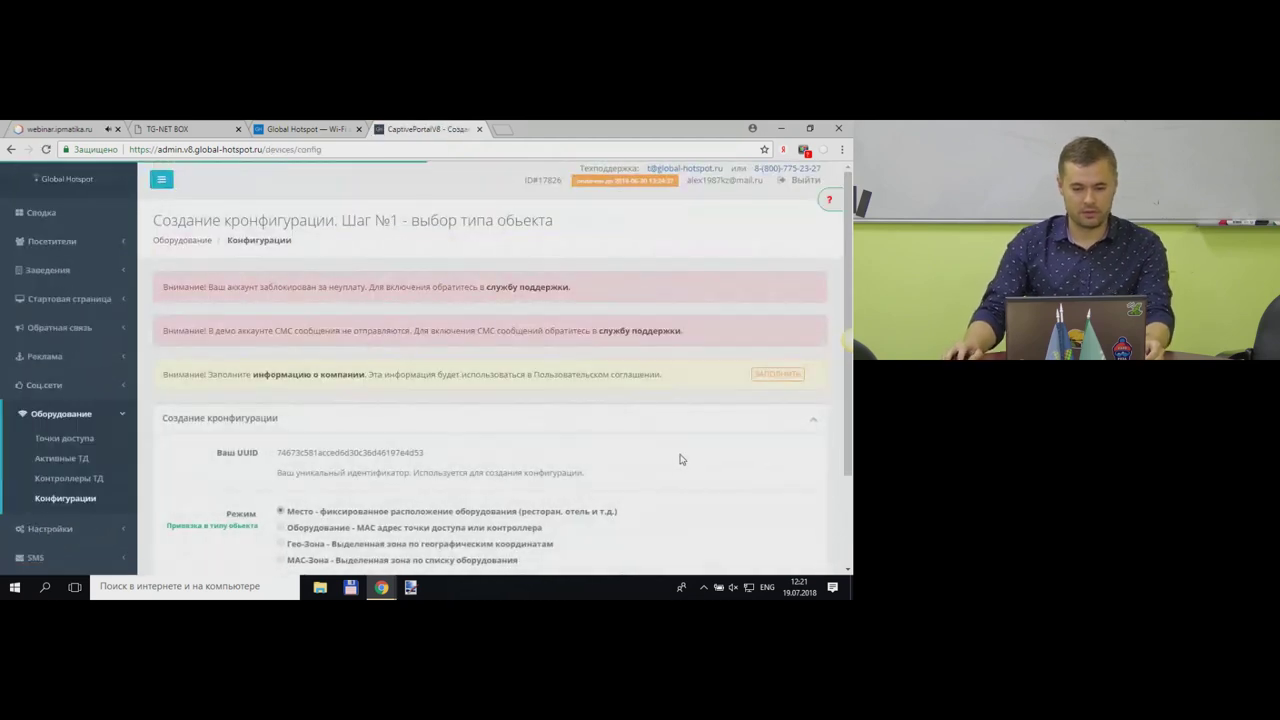
{"action": "left_click", "coordinate": [198, 134]}
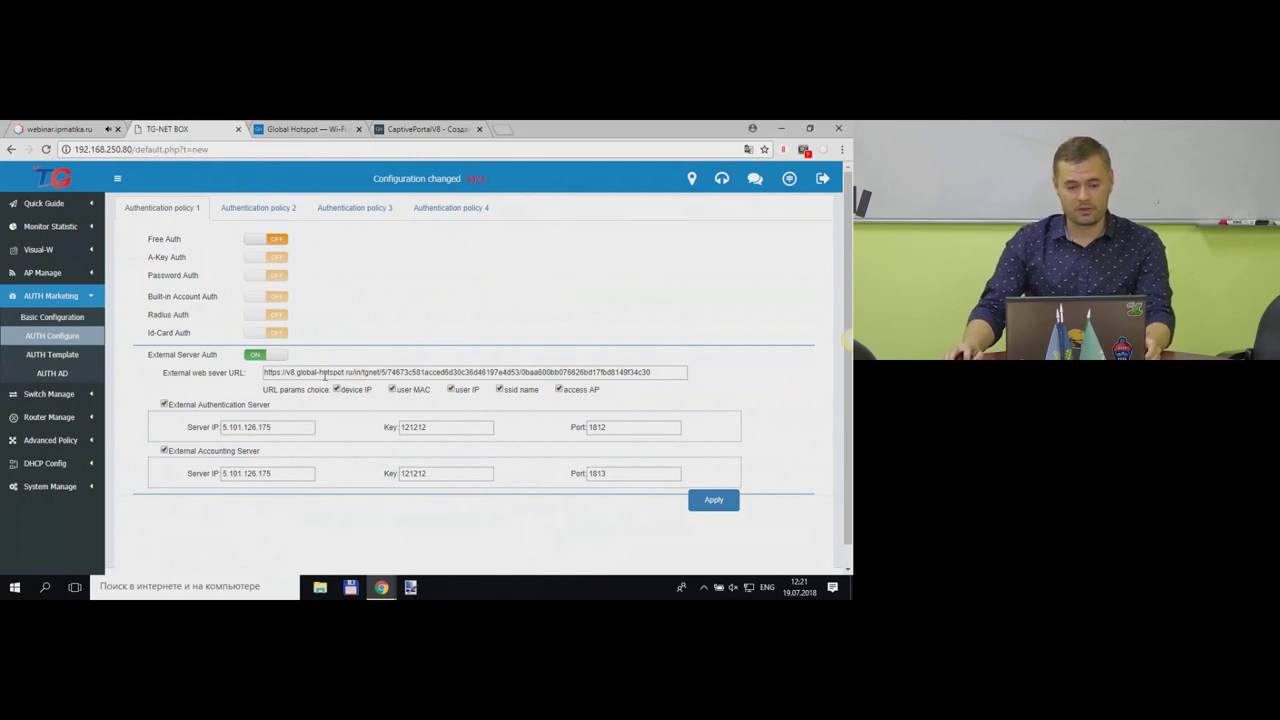
{"action": "left_click", "coordinate": [655, 375]}
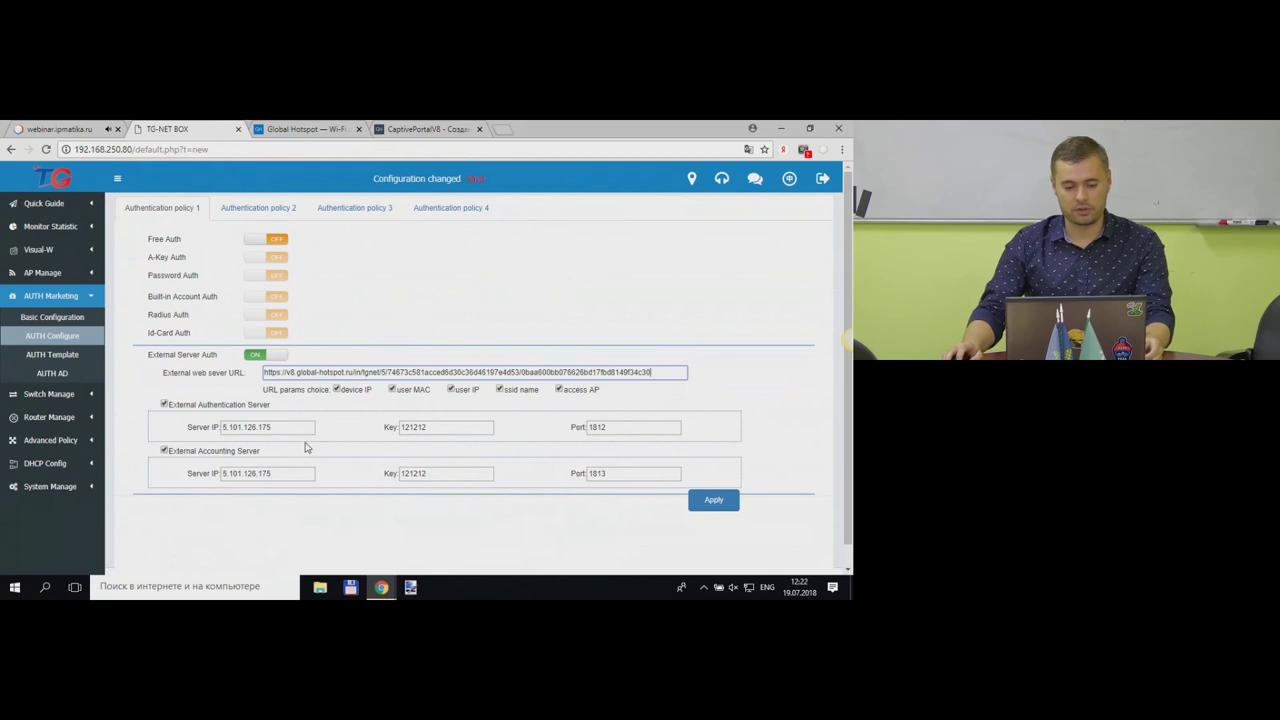
{"action": "left_click", "coordinate": [624, 430]}
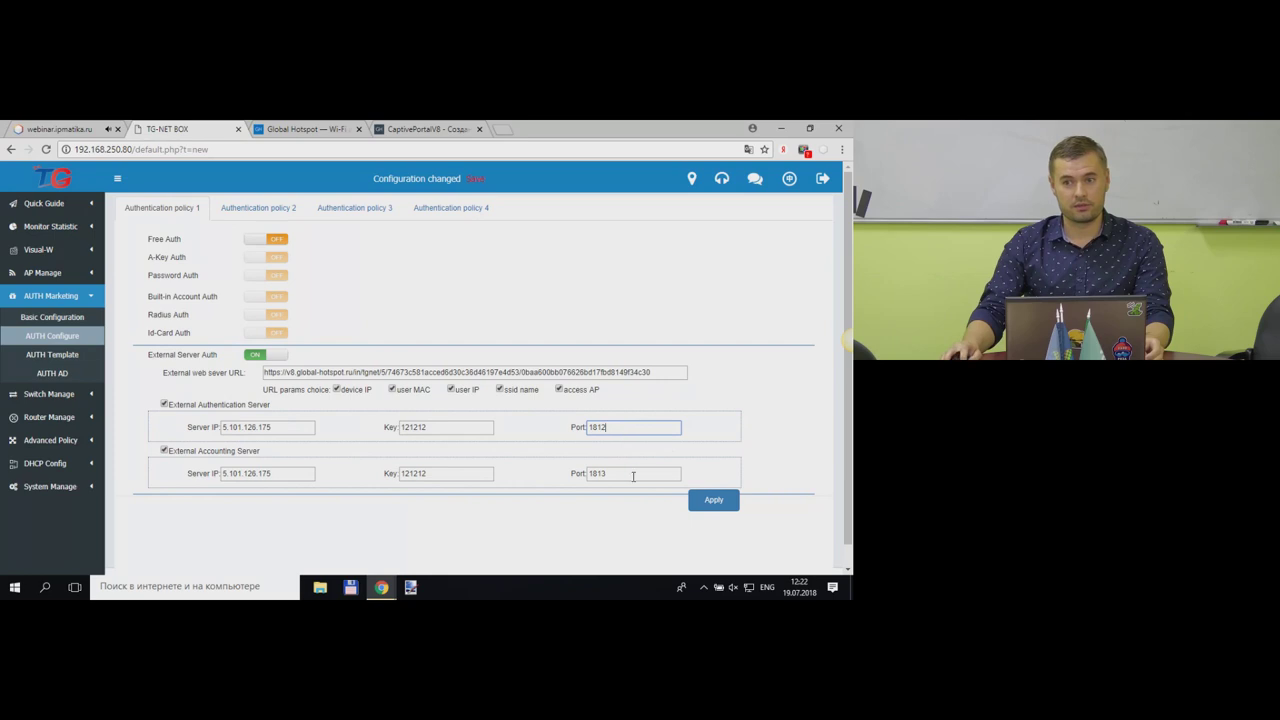
{"action": "left_click", "coordinate": [634, 473]}
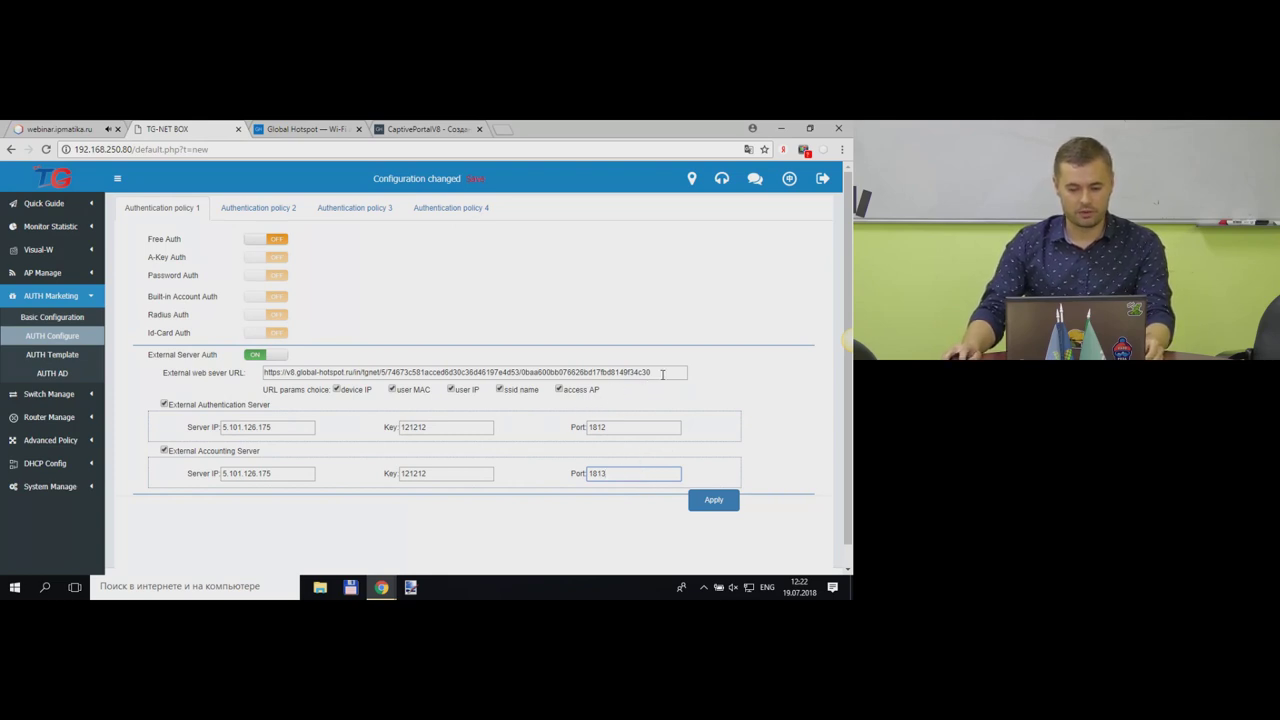
{"action": "left_click_drag", "start_coordinate": [662, 374], "coordinate": [256, 391]}
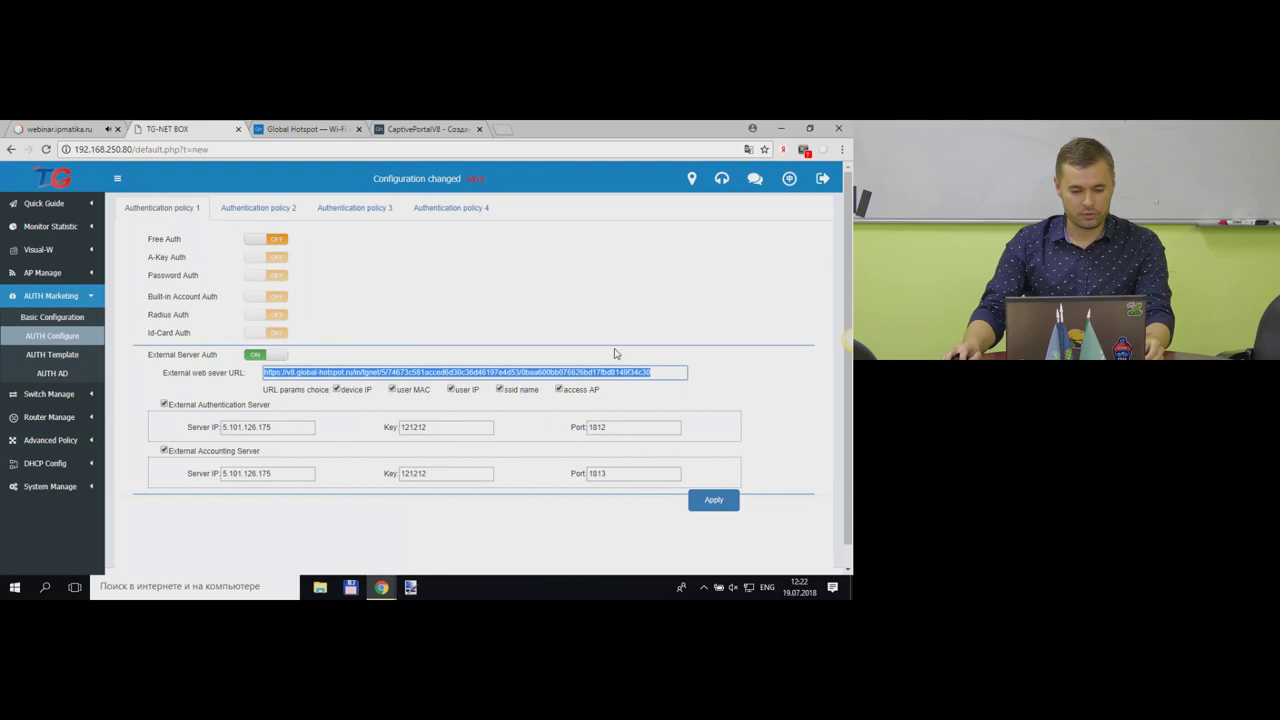
- Pick TG-NET WiFi Cloud Box M-5/M-3v2 from the equipment list and proceed to the next step
{"action": "left_click", "coordinate": [431, 131]}
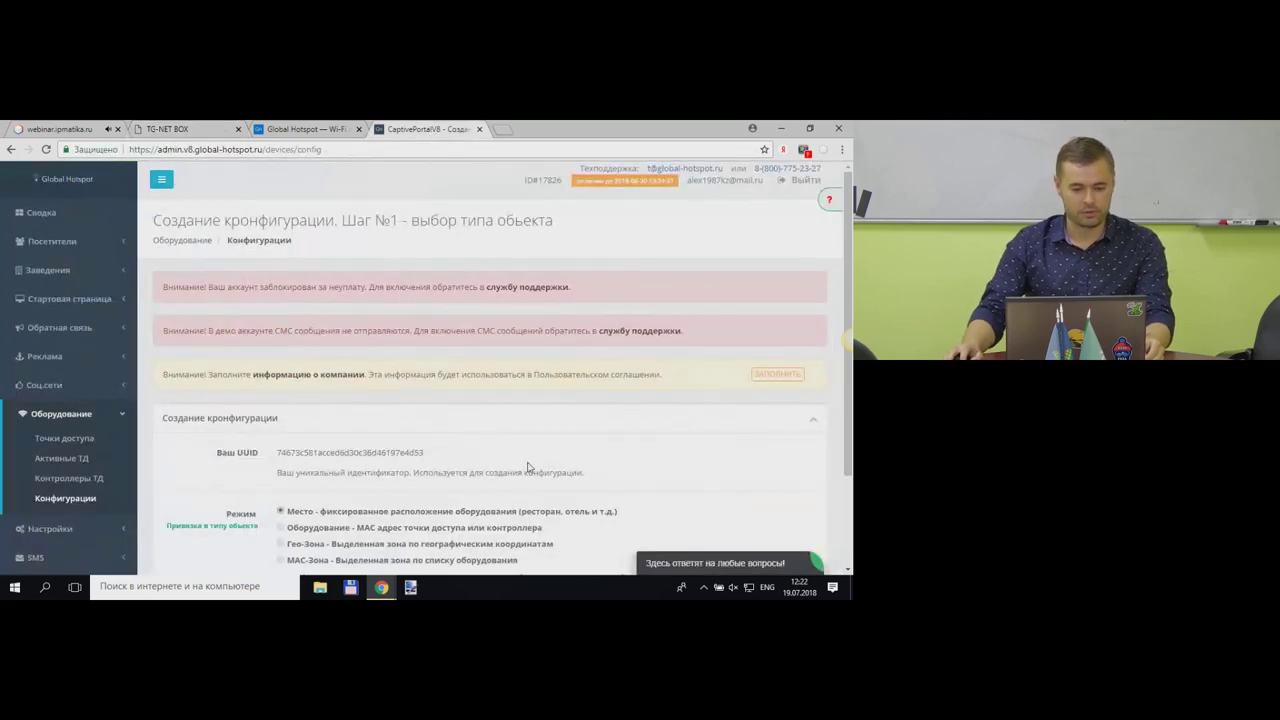
{"action": "left_click", "coordinate": [89, 497]}
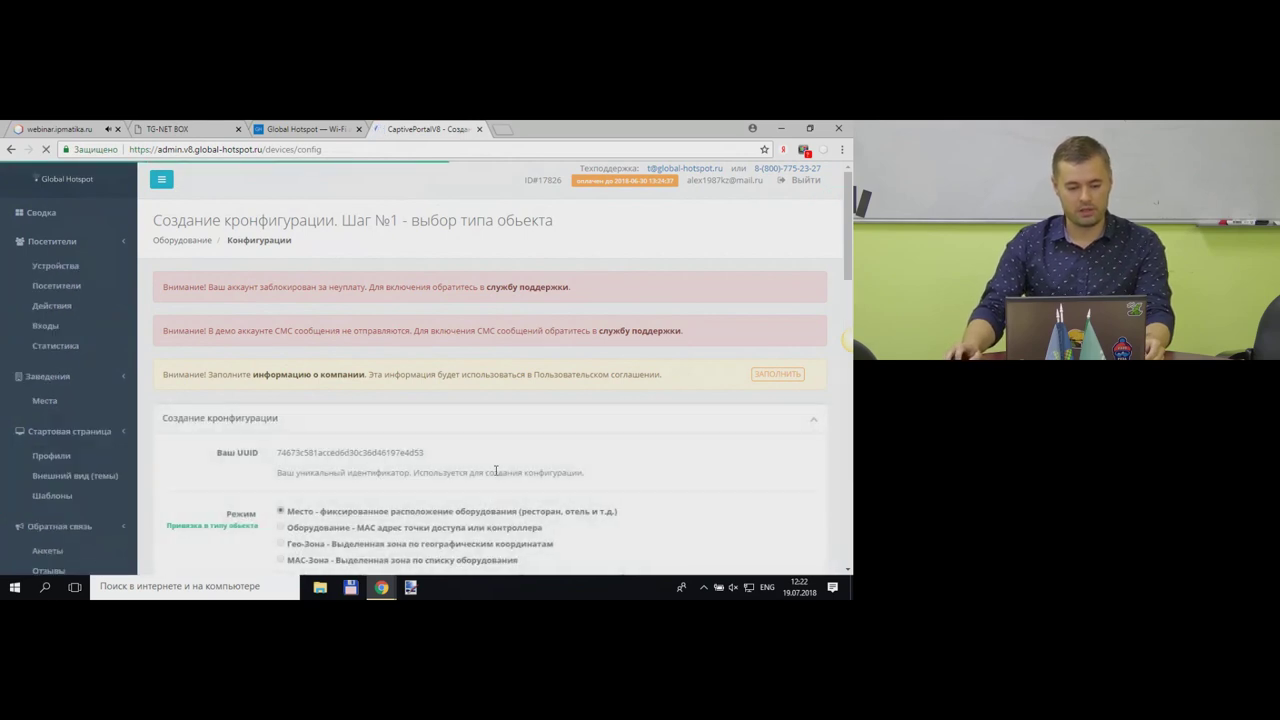
{"action": "scroll", "coordinate": [430, 505], "scroll_direction": "down", "scroll_amount": 2}
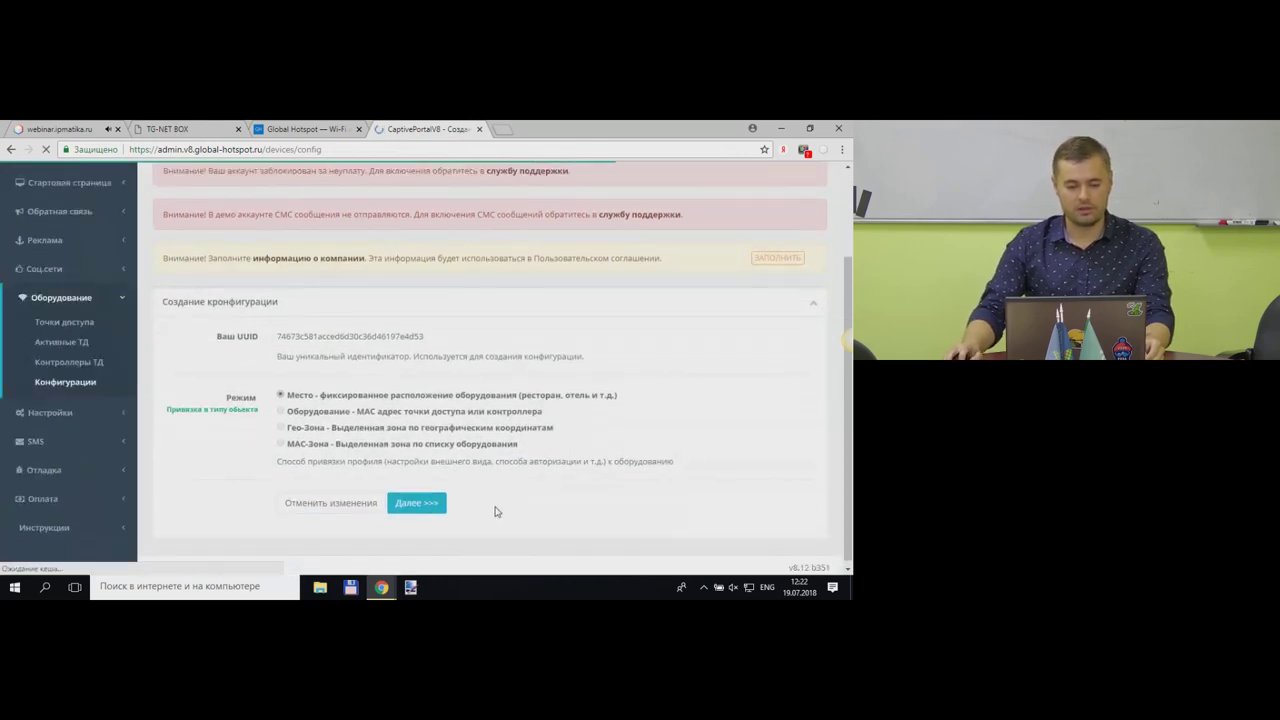
{"action": "scroll", "coordinate": [486, 505], "scroll_direction": "down", "scroll_amount": 3}
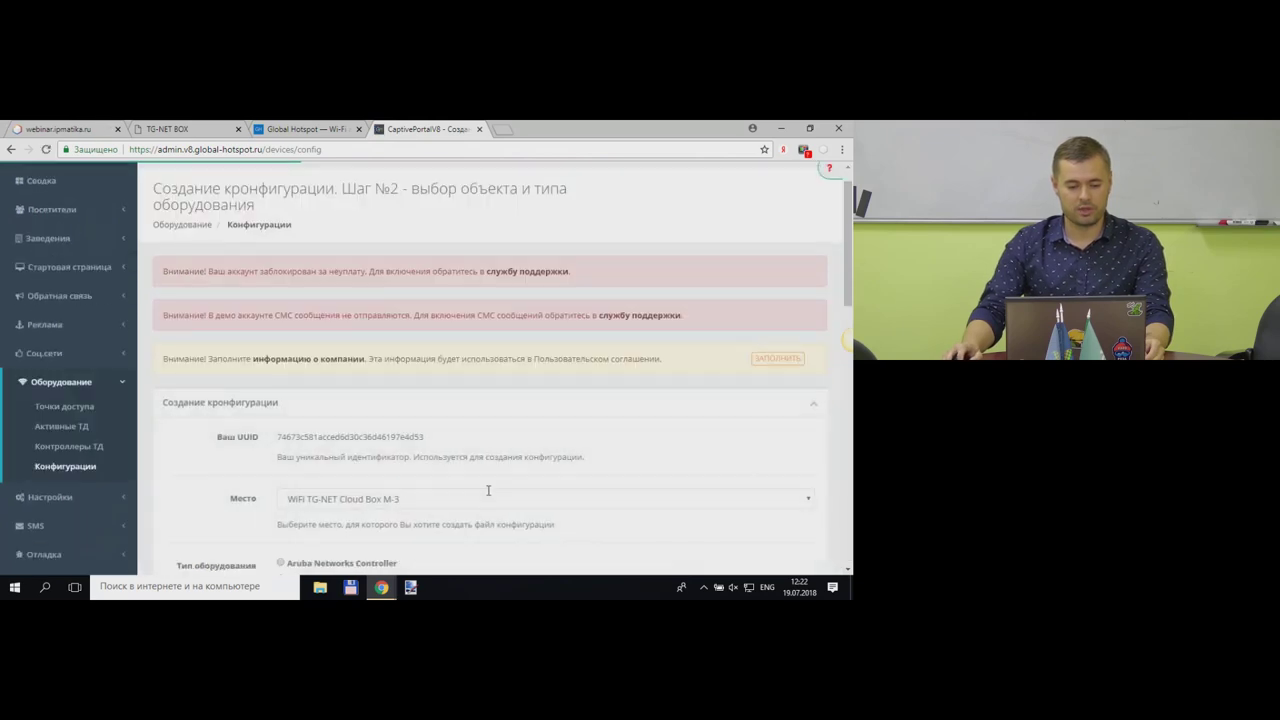
{"action": "scroll", "coordinate": [485, 490], "scroll_direction": "down", "scroll_amount": 1}
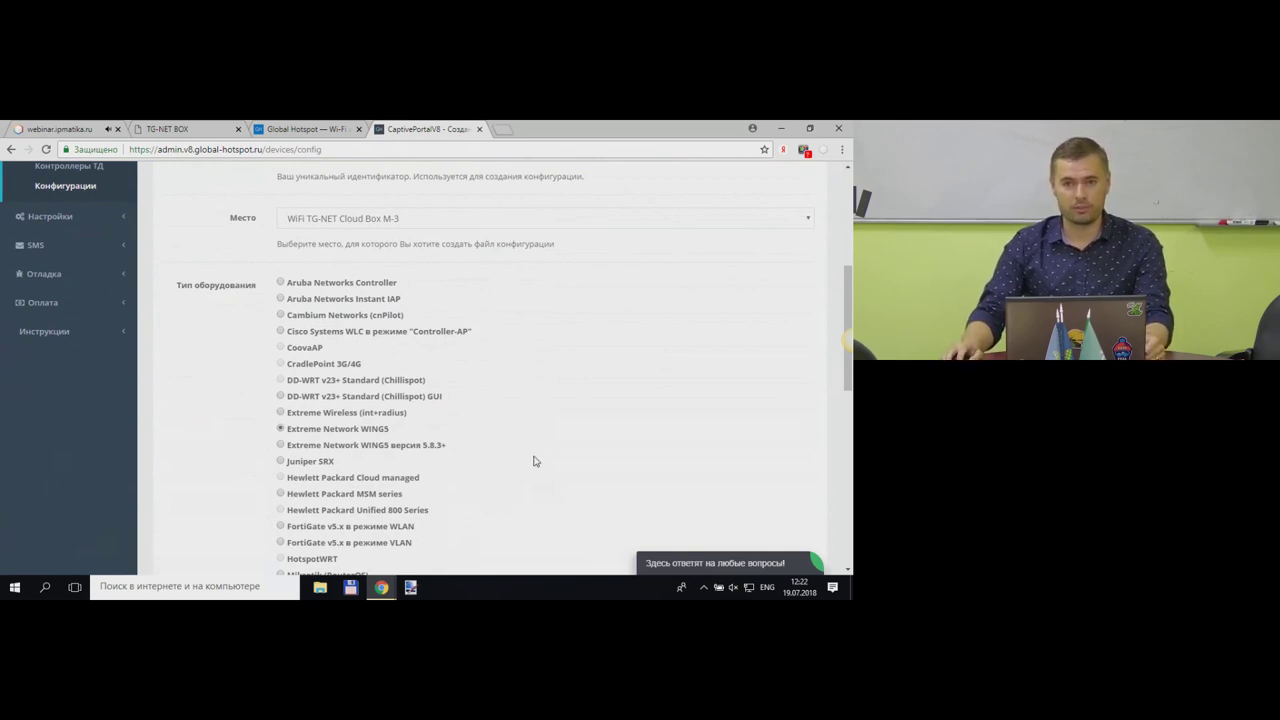
{"action": "scroll", "coordinate": [520, 448], "scroll_direction": "down", "scroll_amount": 1}
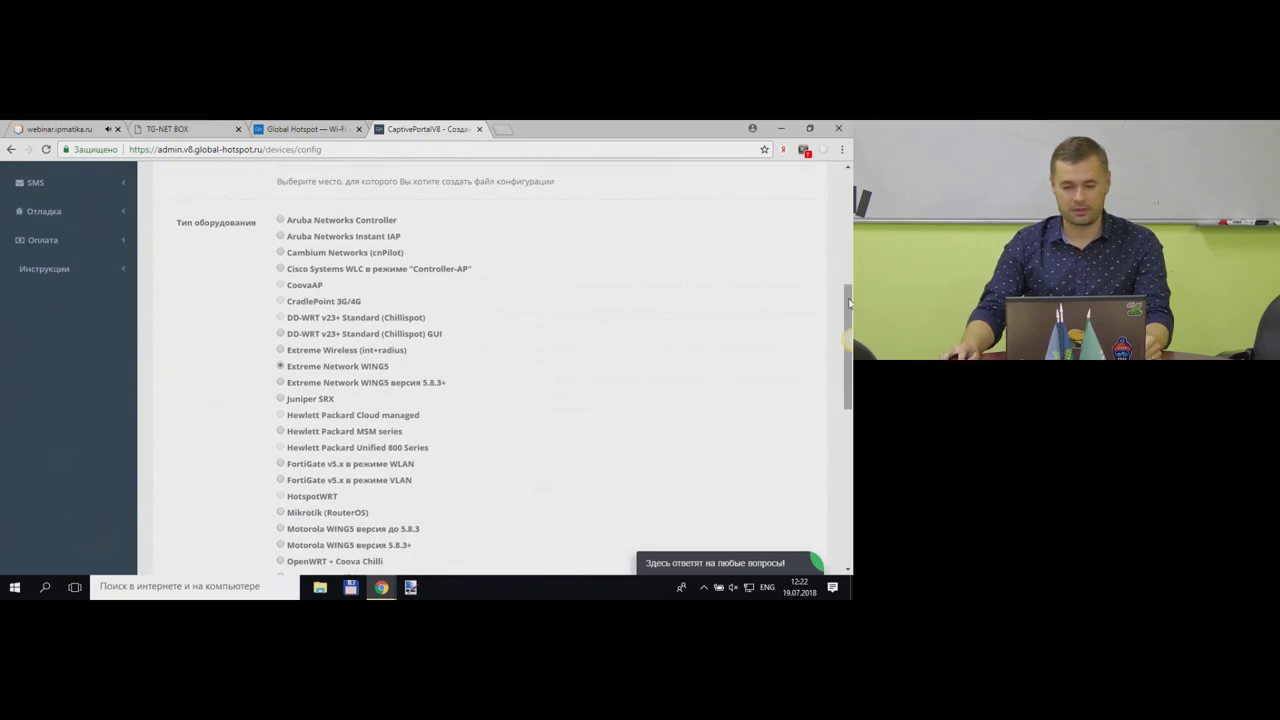
{"action": "scroll", "coordinate": [846, 318], "scroll_direction": "down", "scroll_amount": 1}
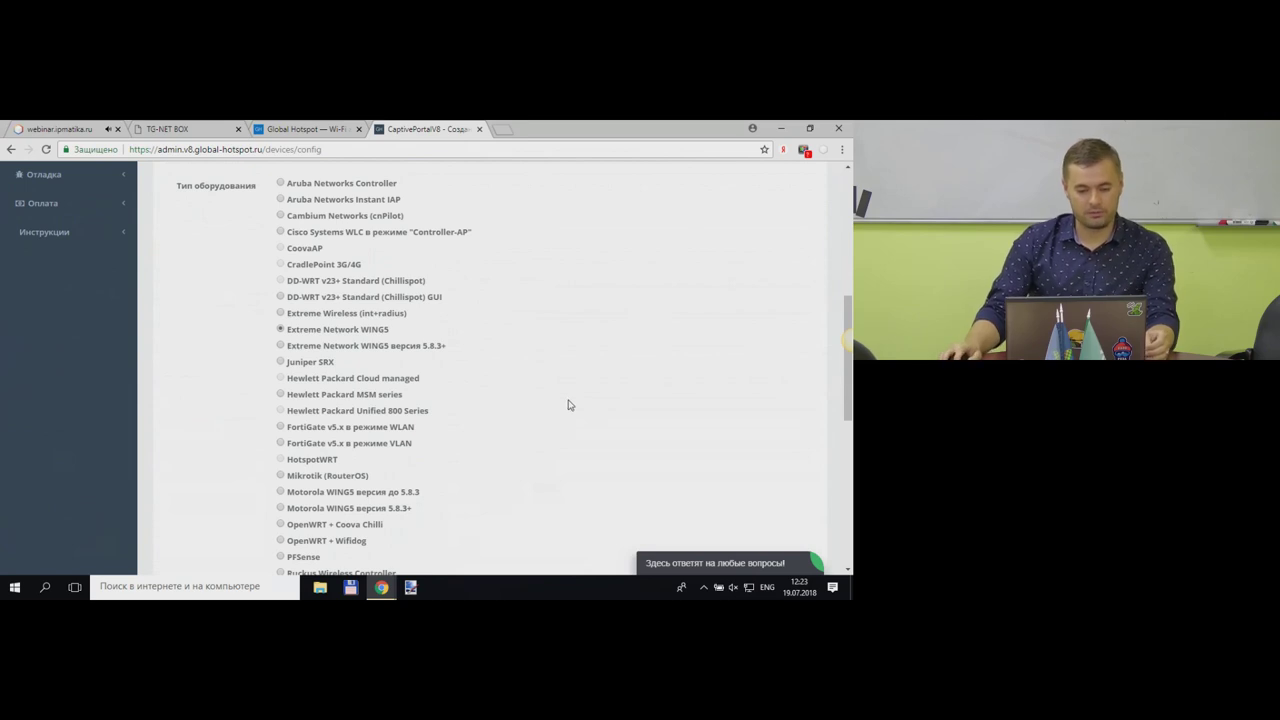
{"action": "scroll", "coordinate": [519, 390], "scroll_direction": "down", "scroll_amount": 5}
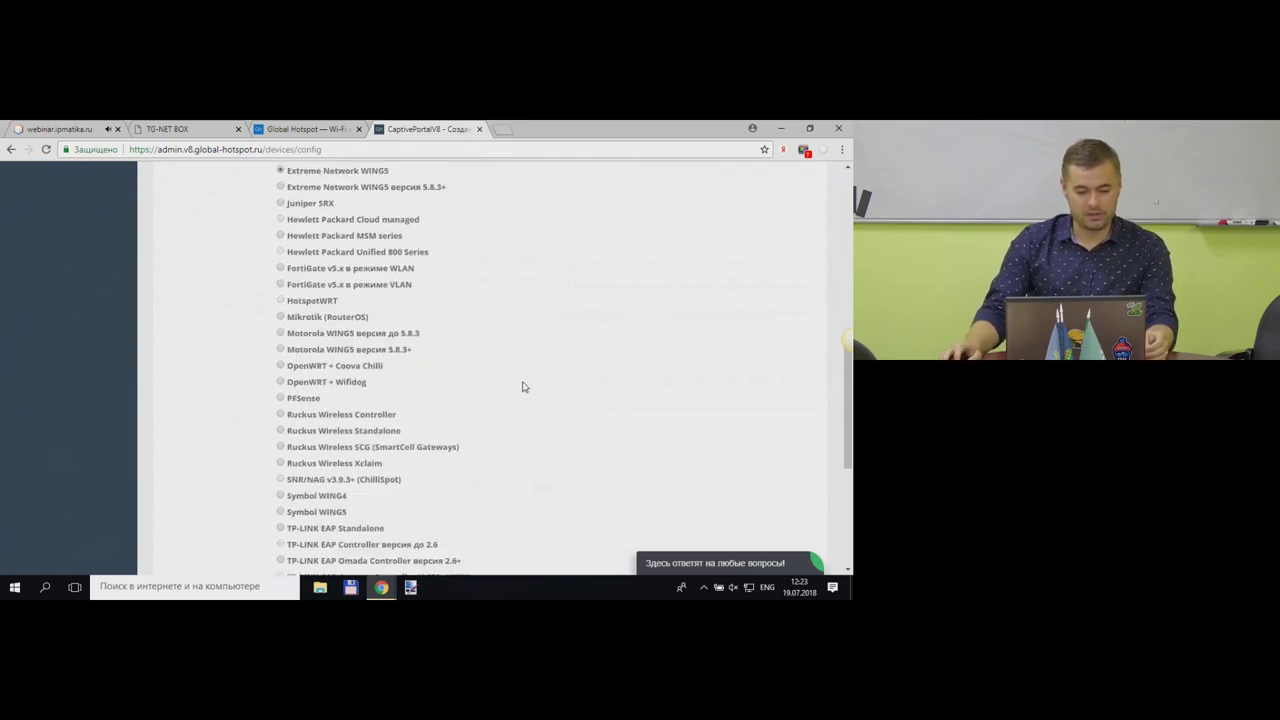
{"action": "scroll", "coordinate": [535, 390], "scroll_direction": "down", "scroll_amount": 5}
{"action": "scroll", "coordinate": [545, 400], "scroll_direction": "up", "scroll_amount": 2}
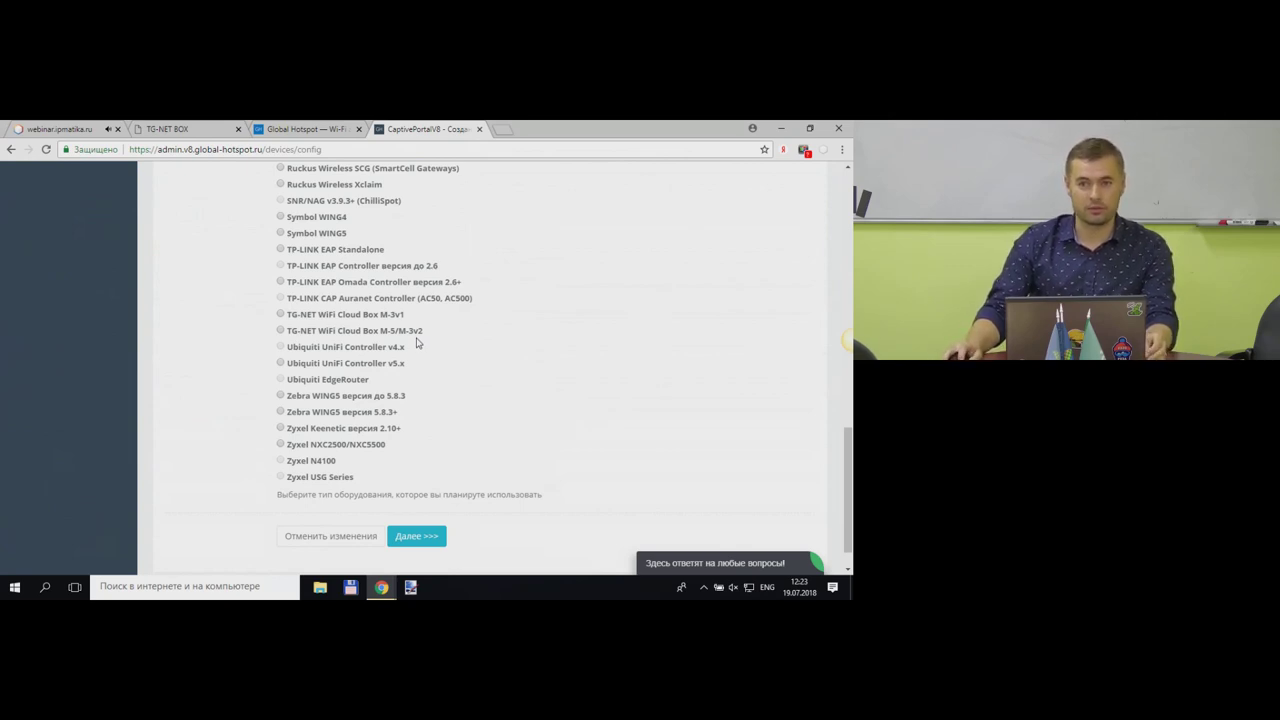
{"action": "left_click", "coordinate": [281, 331]}
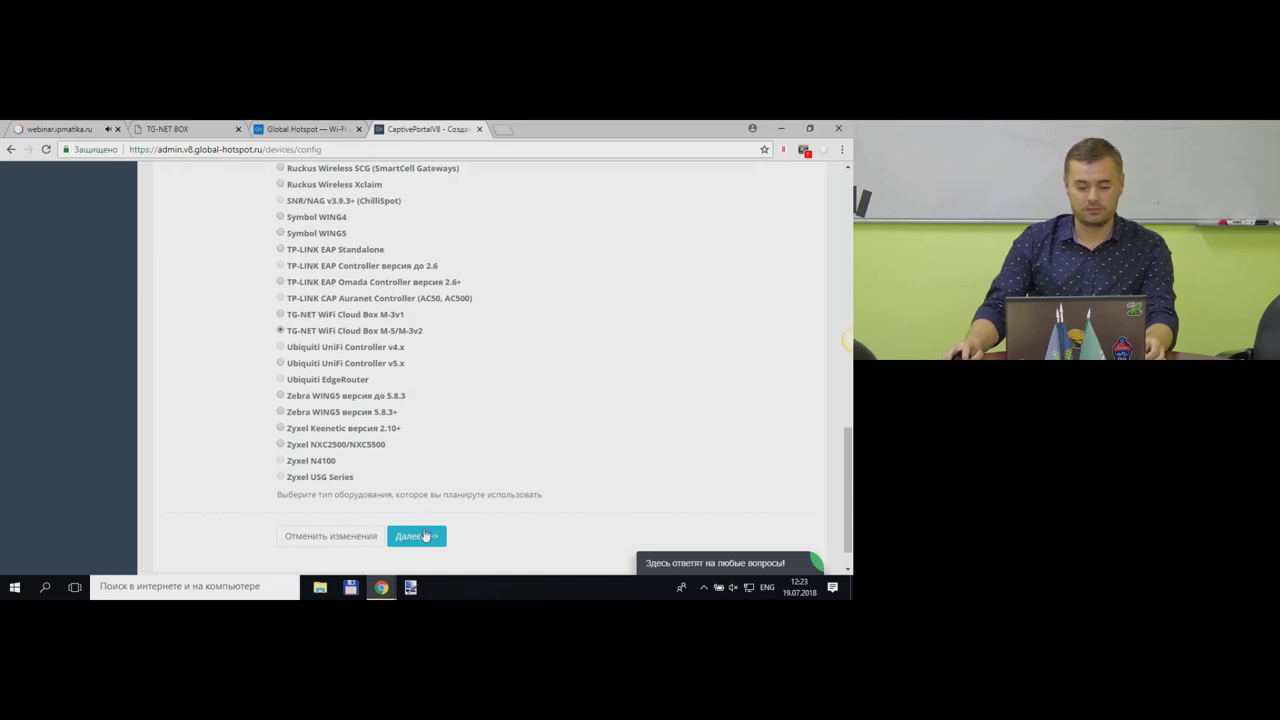
{"action": "left_click", "coordinate": [424, 538]}
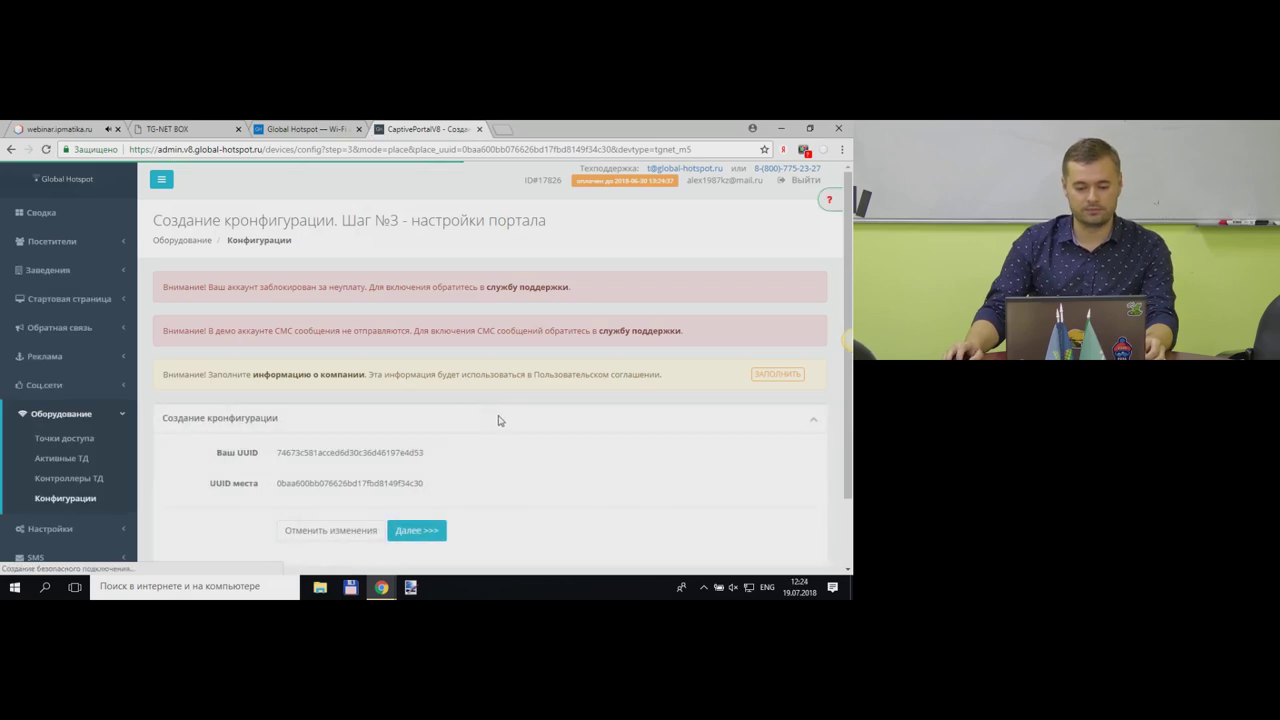
- Generate the tgnet_m5 configuration and highlight the supported access point models and M5 mention
{"action": "scroll", "coordinate": [499, 420], "scroll_direction": "down", "scroll_amount": 1}
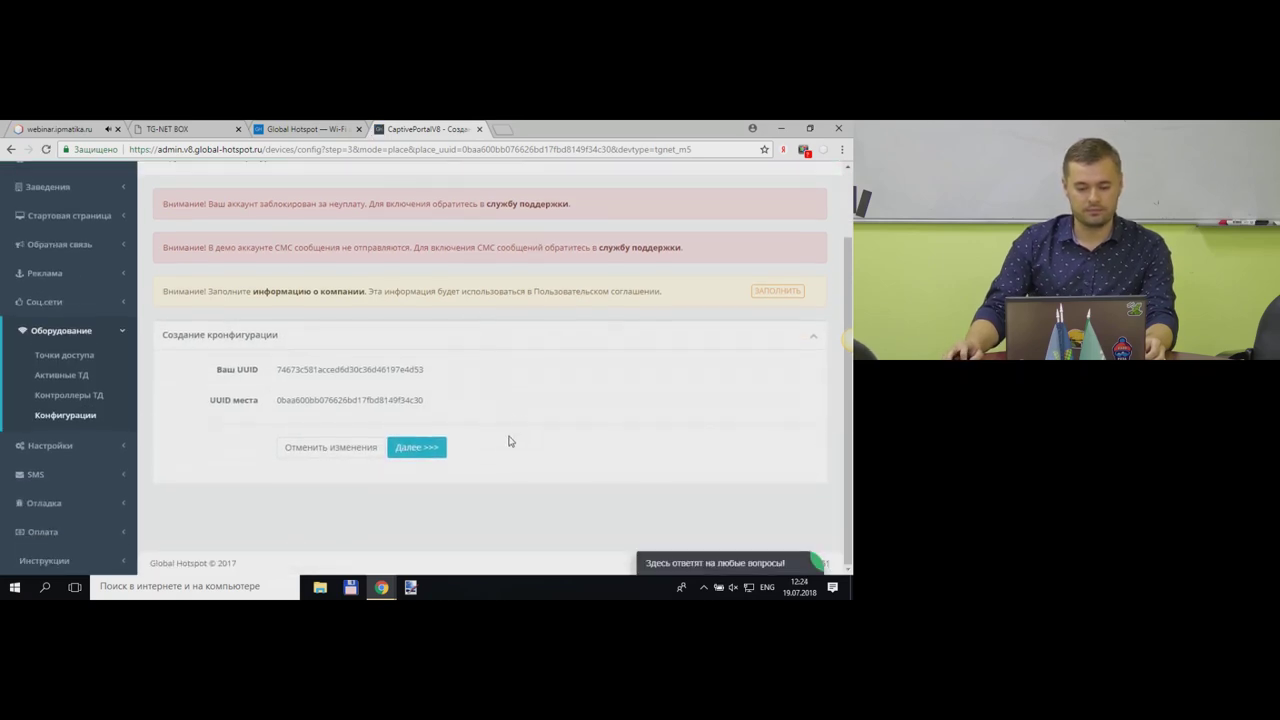
{"action": "left_click", "coordinate": [425, 450]}
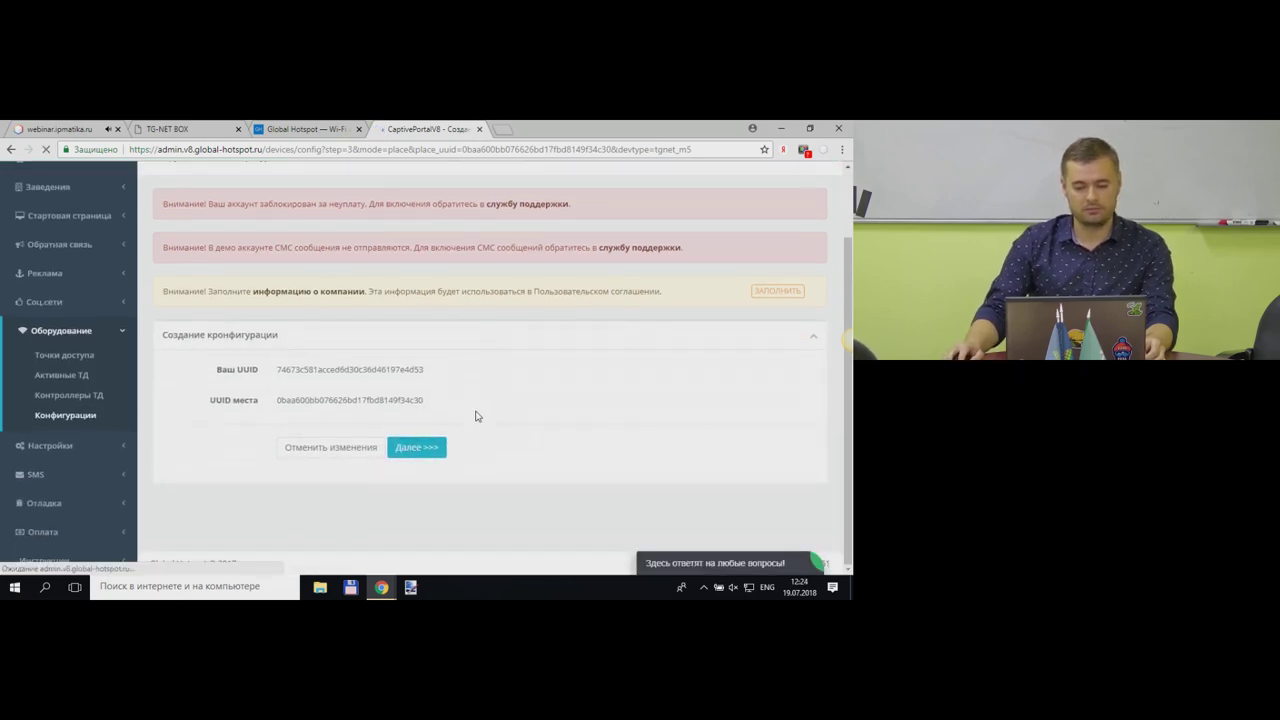
{"action": "scroll", "coordinate": [508, 425], "scroll_direction": "down", "scroll_amount": 1}
{"action": "scroll", "coordinate": [508, 427], "scroll_direction": "down", "scroll_amount": 2}
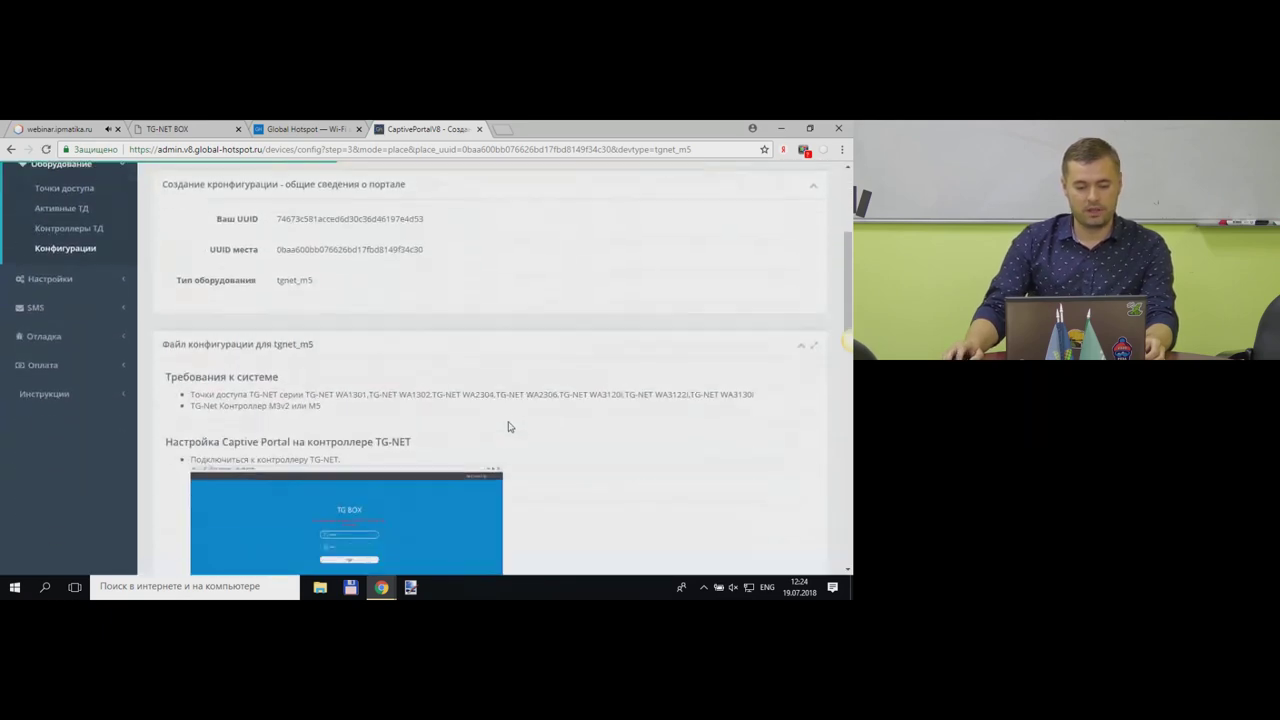
{"action": "scroll", "coordinate": [571, 440], "scroll_direction": "down", "scroll_amount": 2}
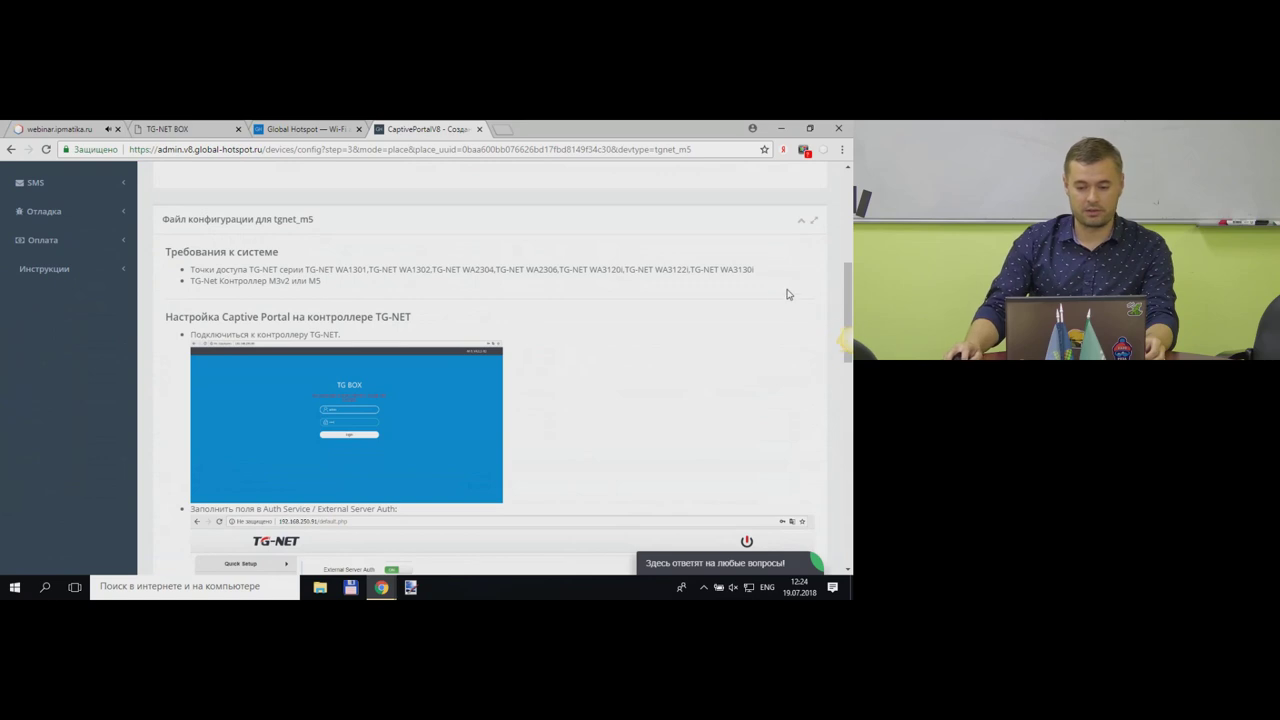
{"action": "left_click_drag", "start_coordinate": [757, 273], "coordinate": [304, 270]}
{"action": "left_click", "coordinate": [709, 321]}
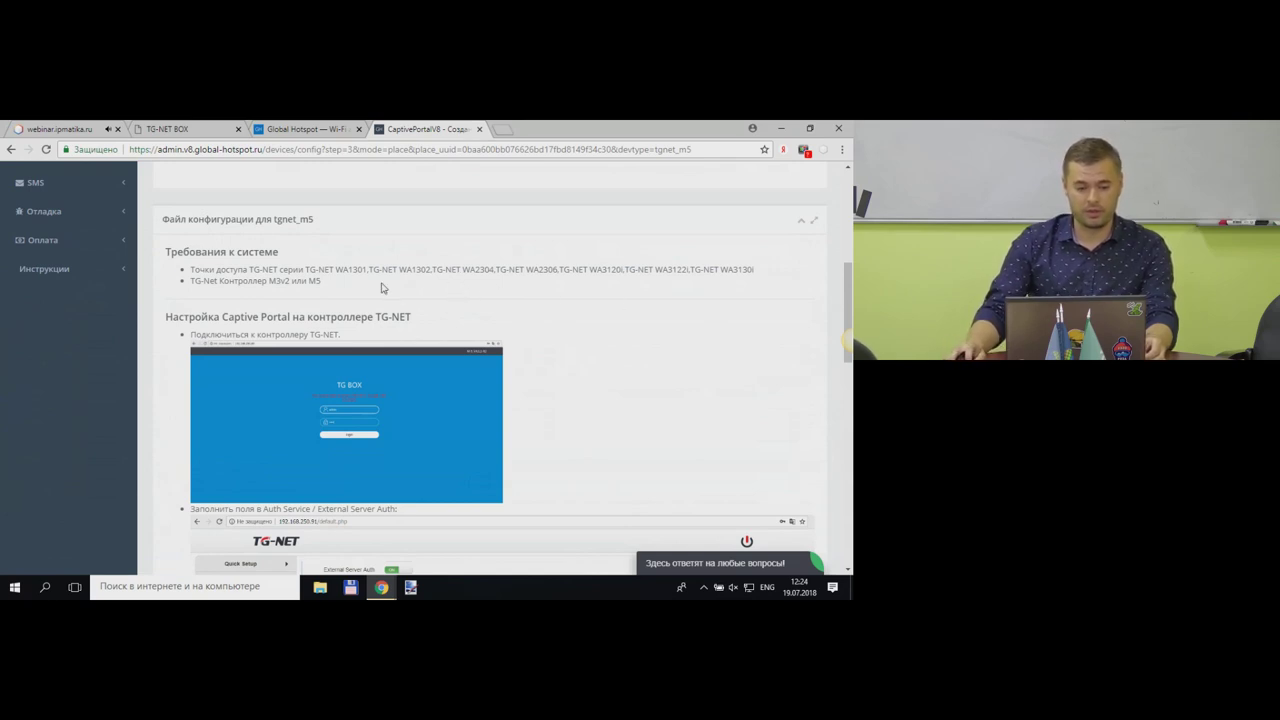
{"action": "left_click_drag", "start_coordinate": [322, 281], "coordinate": [290, 281]}
{"action": "left_click", "coordinate": [650, 396]}
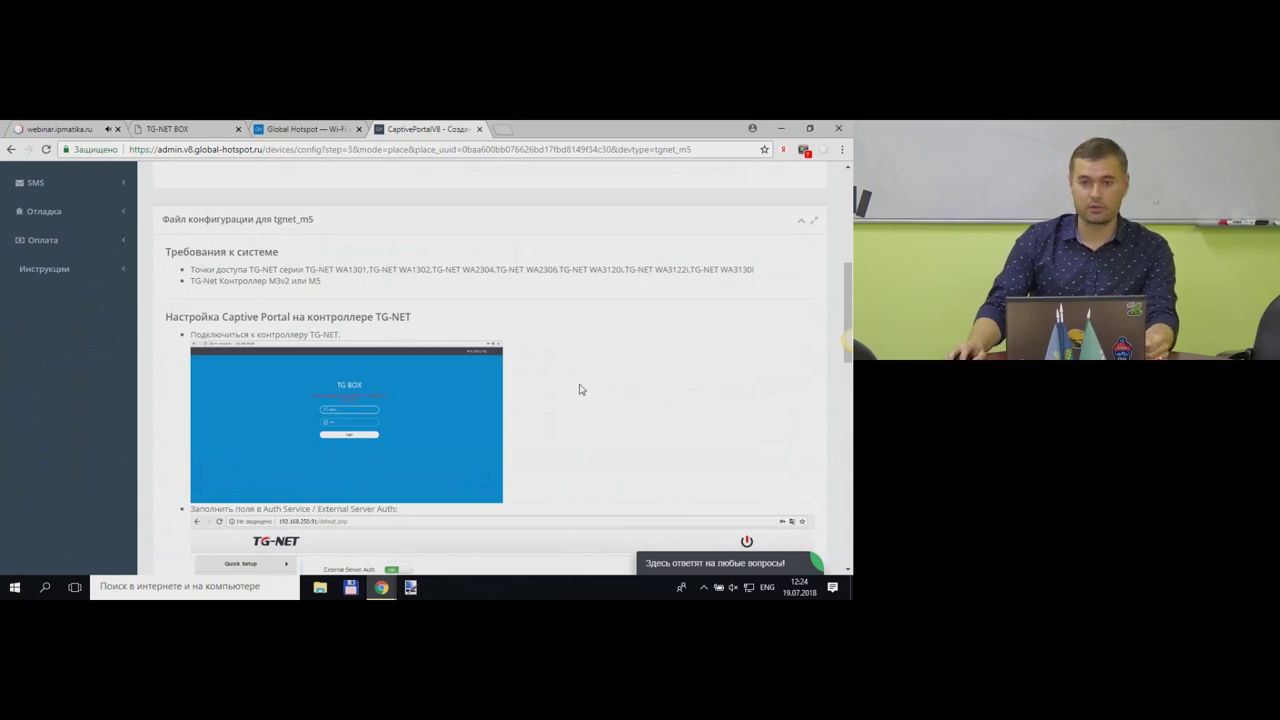
- Reload, regenerate the configuration and select the External Web Server URL for copying
{"action": "scroll", "coordinate": [560, 378], "scroll_direction": "down", "scroll_amount": 3}
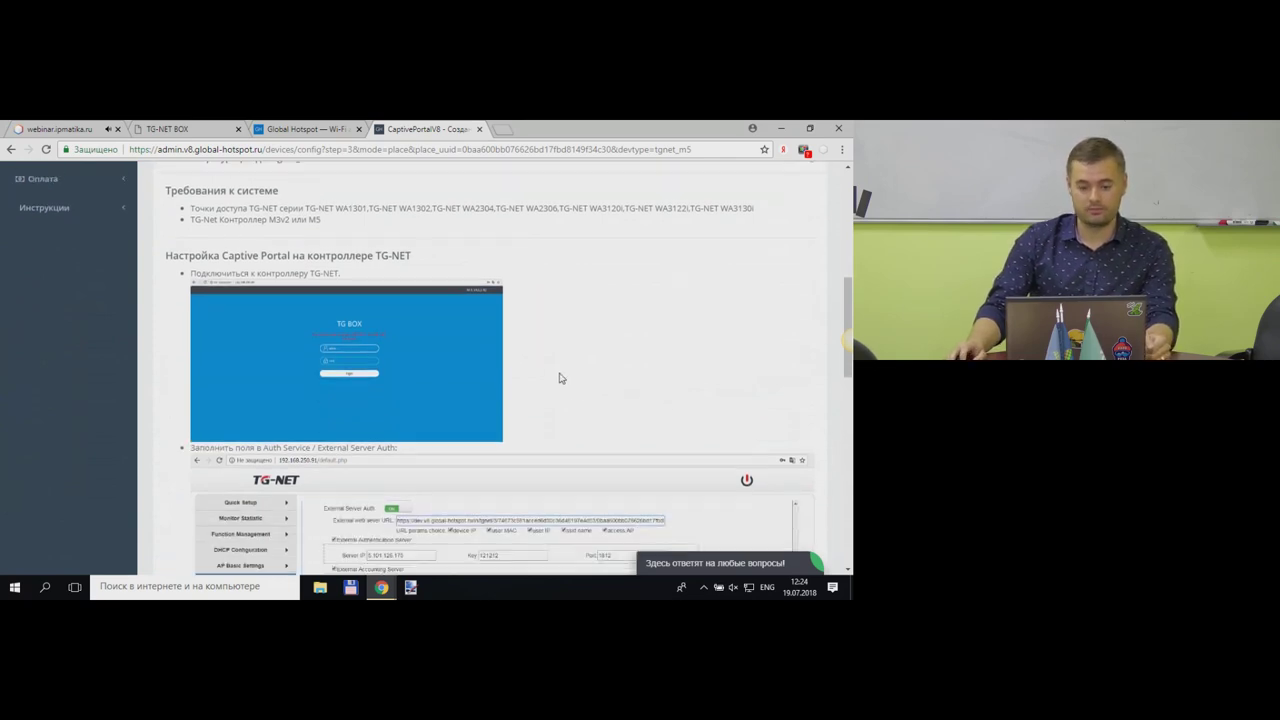
{"action": "scroll", "coordinate": [561, 384], "scroll_direction": "down", "scroll_amount": 5}
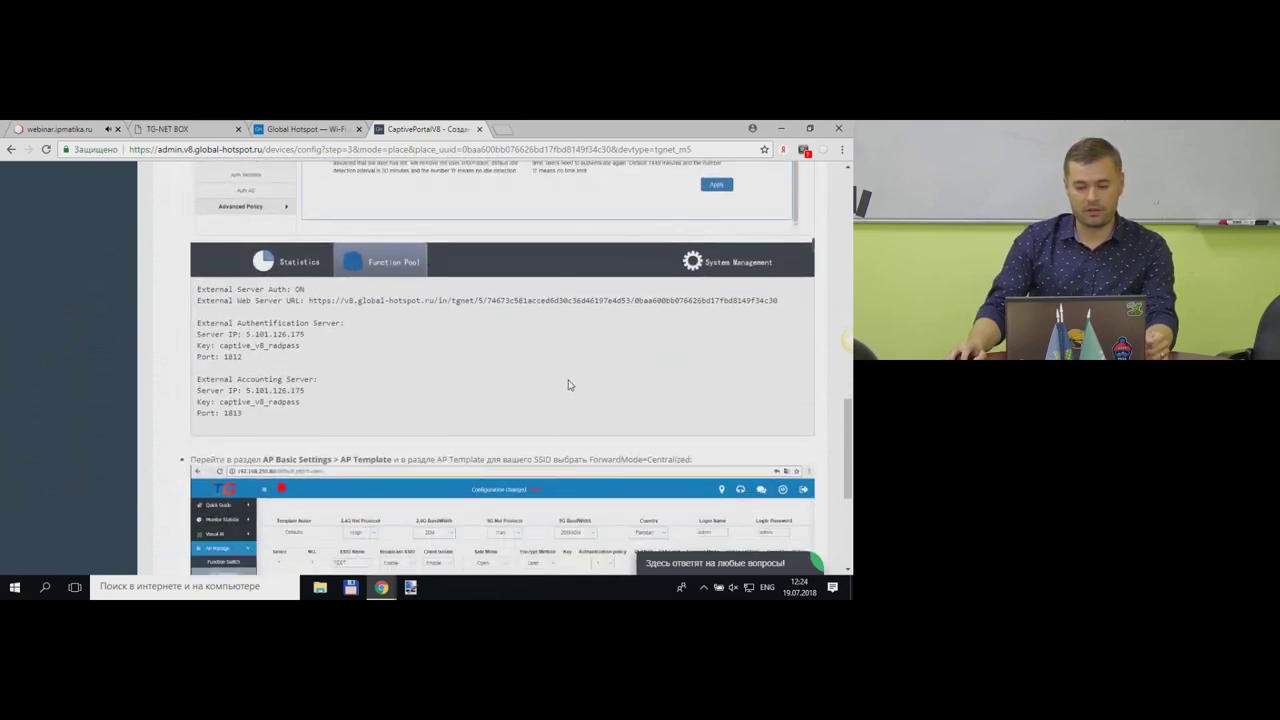
{"action": "scroll", "coordinate": [570, 390], "scroll_direction": "down", "scroll_amount": 1}
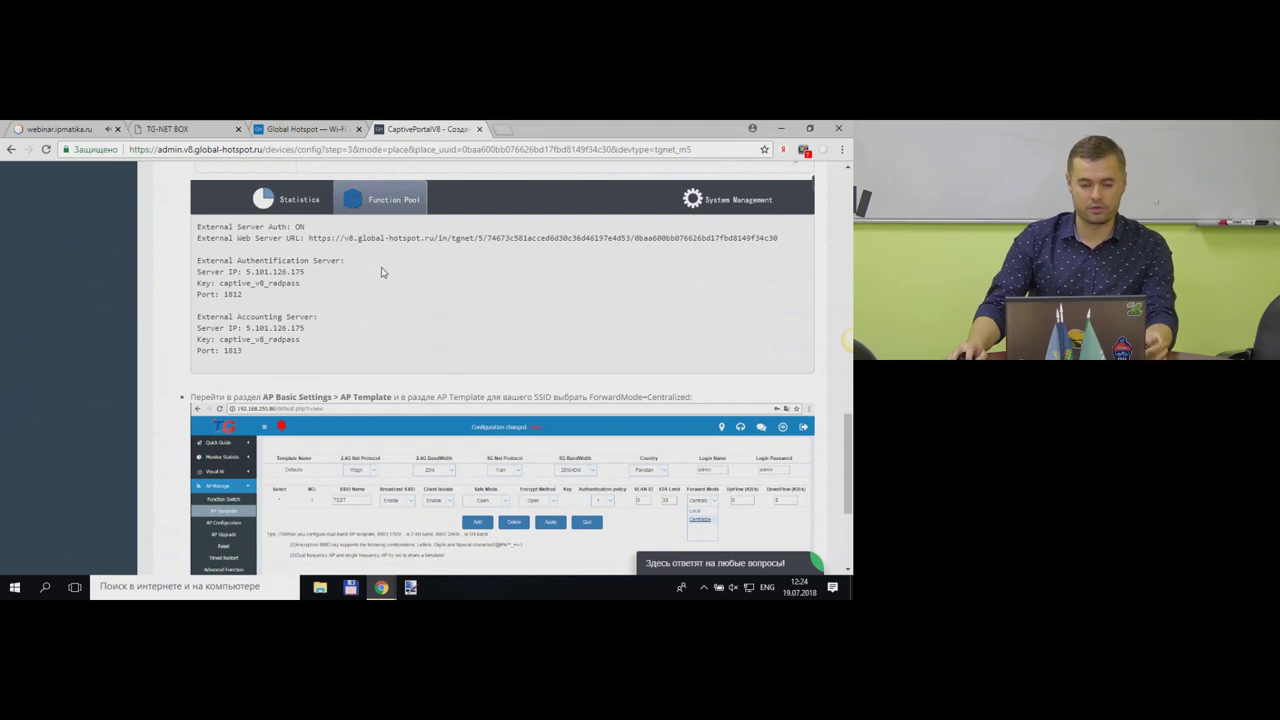
{"action": "left_click_drag", "start_coordinate": [197, 226], "coordinate": [292, 352]}
{"action": "key", "text": "F5"}
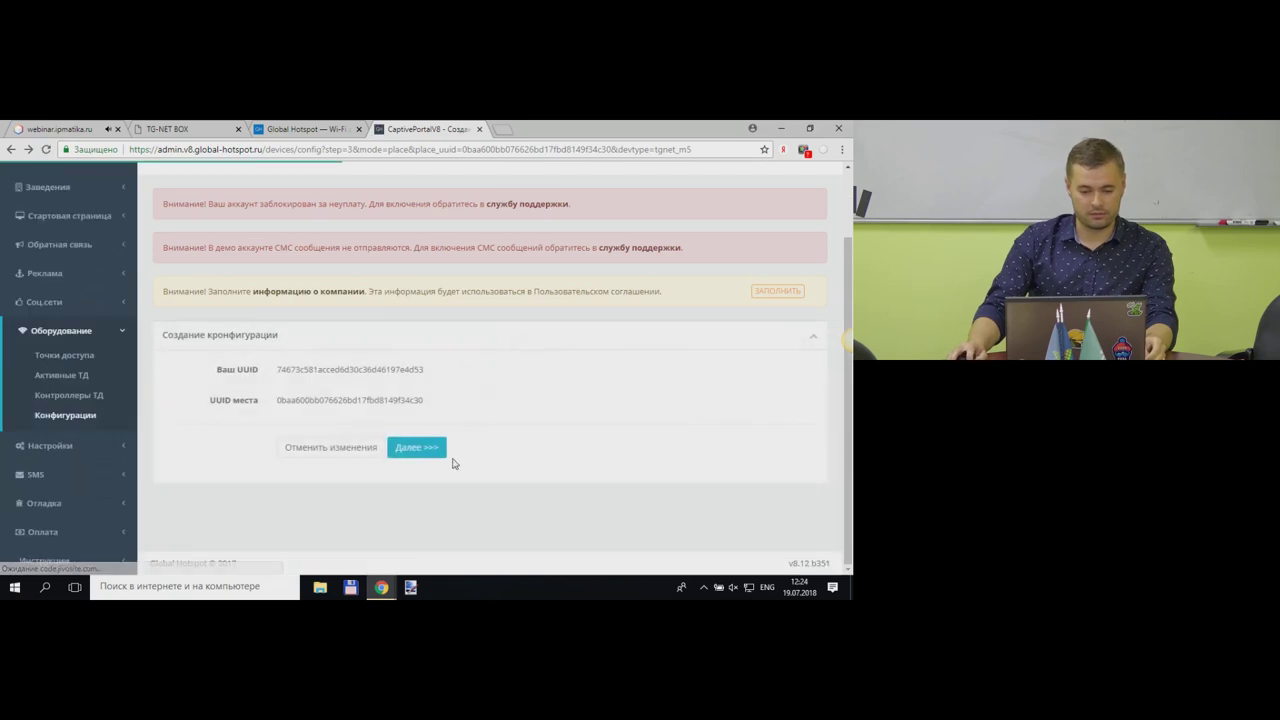
{"action": "left_click", "coordinate": [437, 449]}
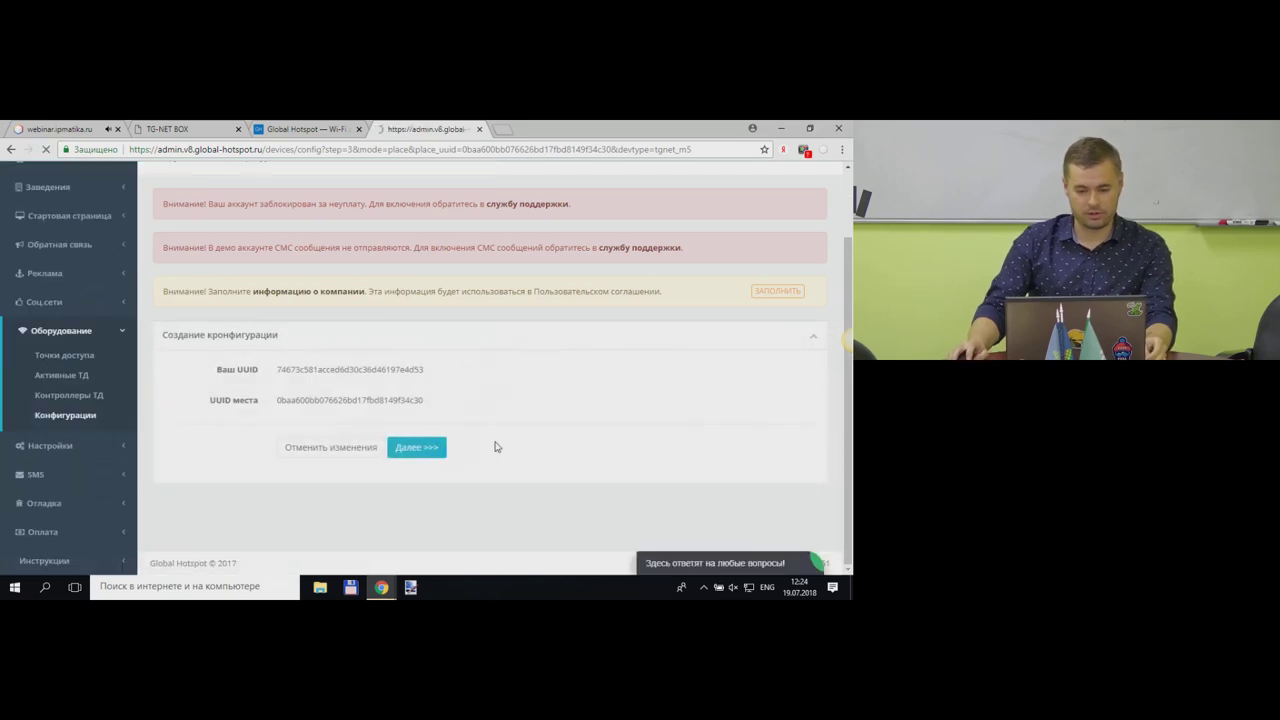
{"action": "scroll", "coordinate": [532, 412], "scroll_direction": "down", "scroll_amount": 12}
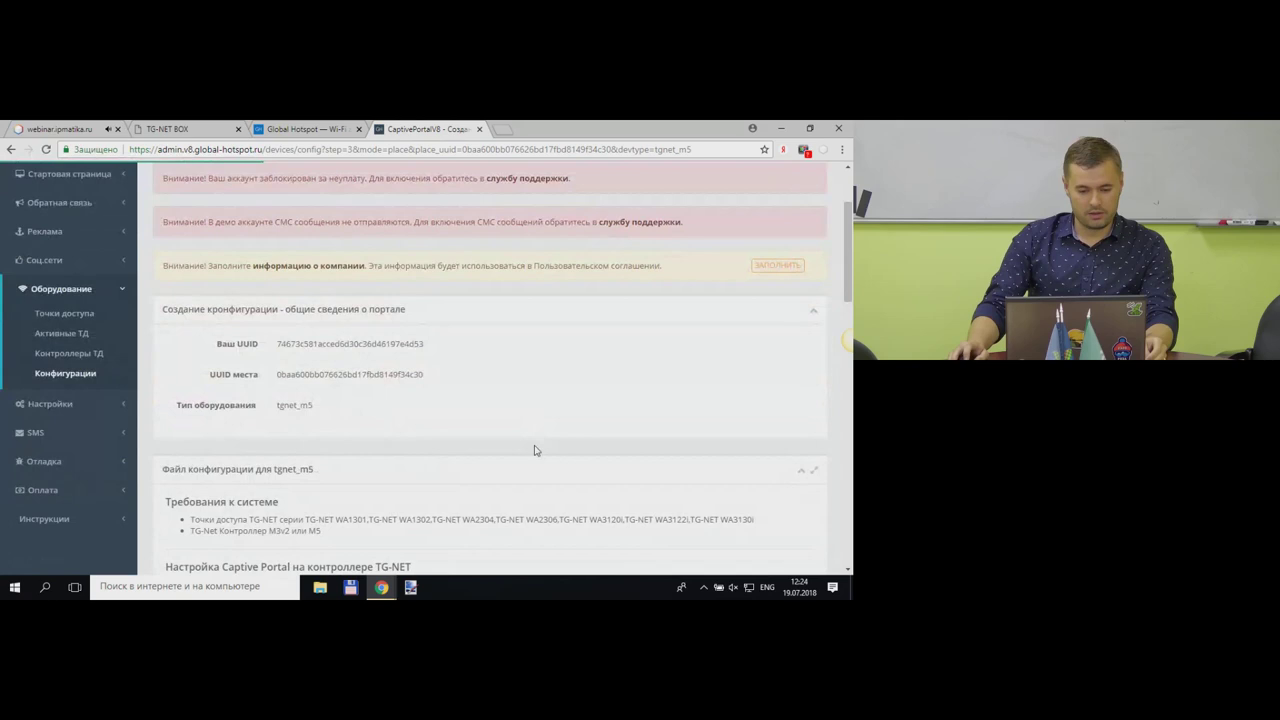
{"action": "scroll", "coordinate": [538, 445], "scroll_direction": "down", "scroll_amount": 1}
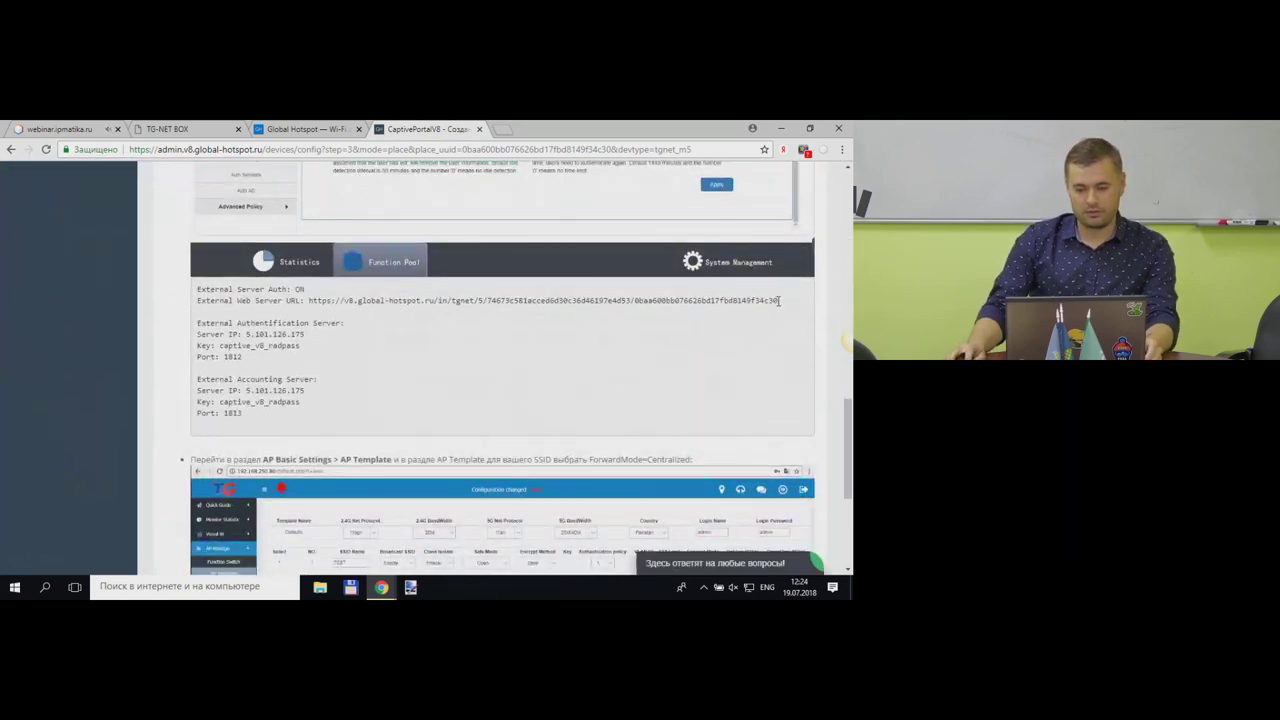
{"action": "left_click_drag", "start_coordinate": [777, 300], "coordinate": [306, 301]}
{"action": "key", "text": "ctrl+c"}
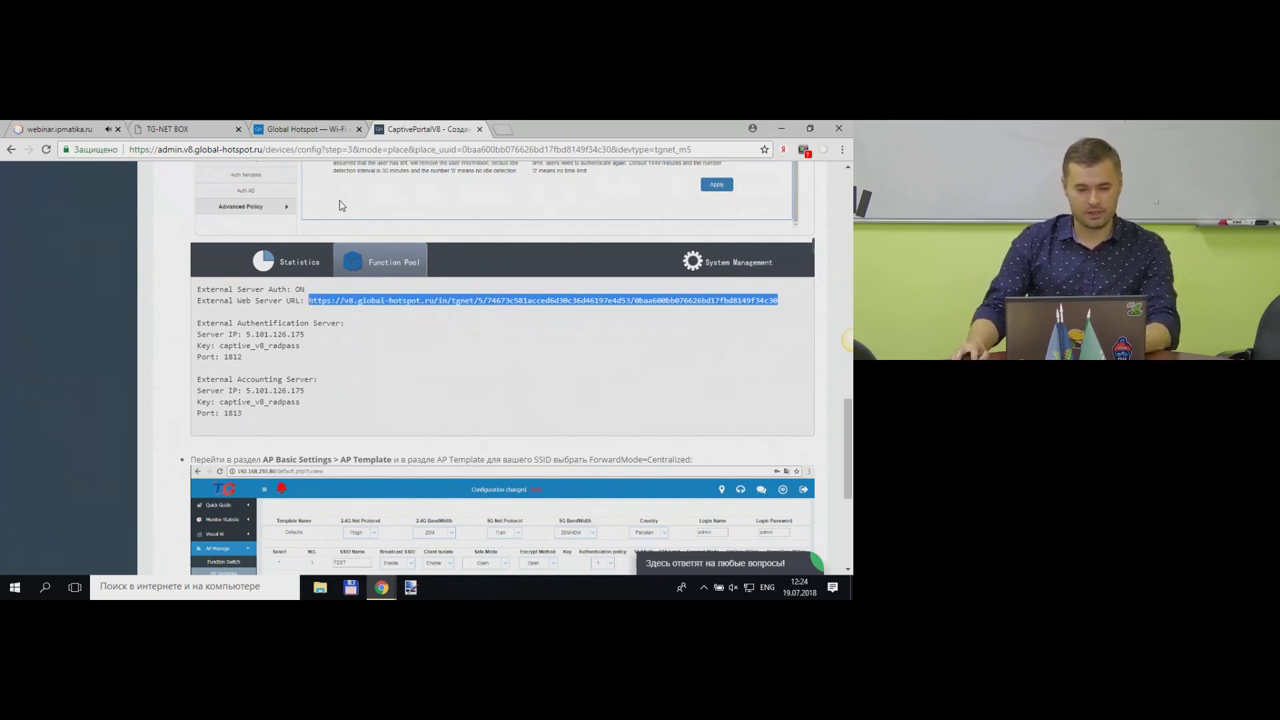
- Paste the Global Hotspot URL into TG-NET BOX's External web server URL and check server IPs
{"action": "left_click", "coordinate": [186, 130]}
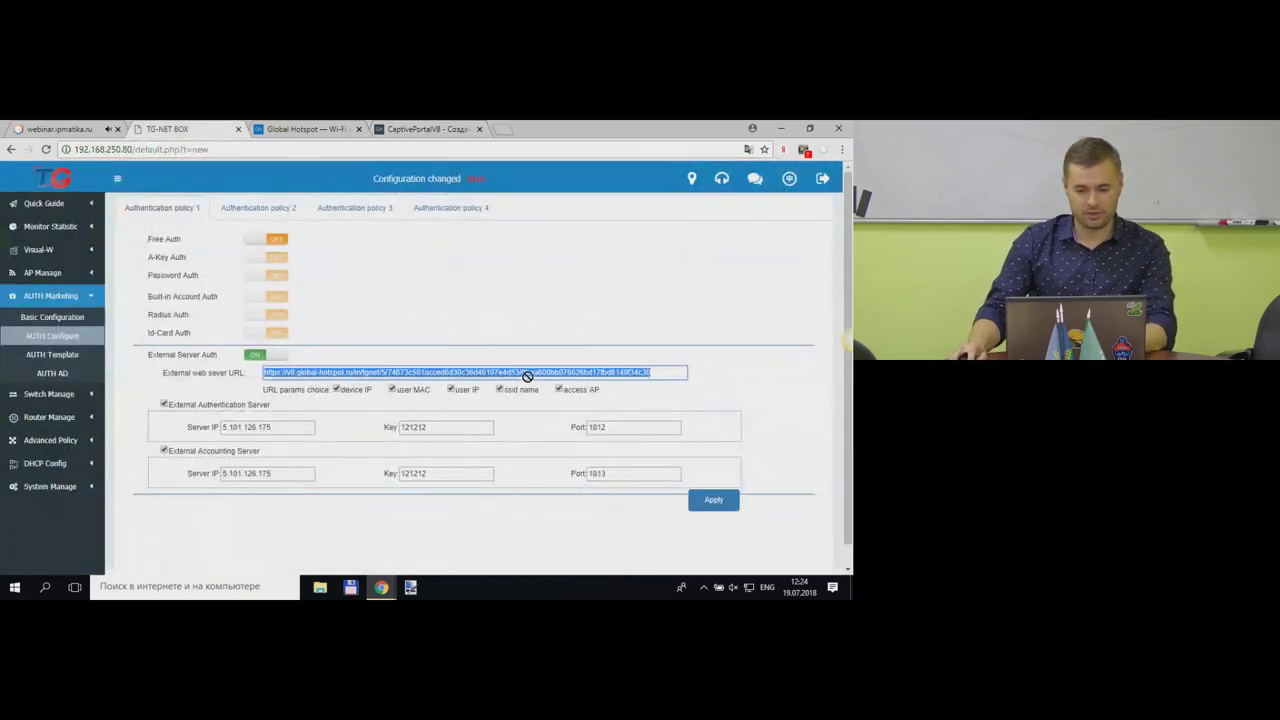
{"action": "triple_click", "coordinate": [652, 372]}
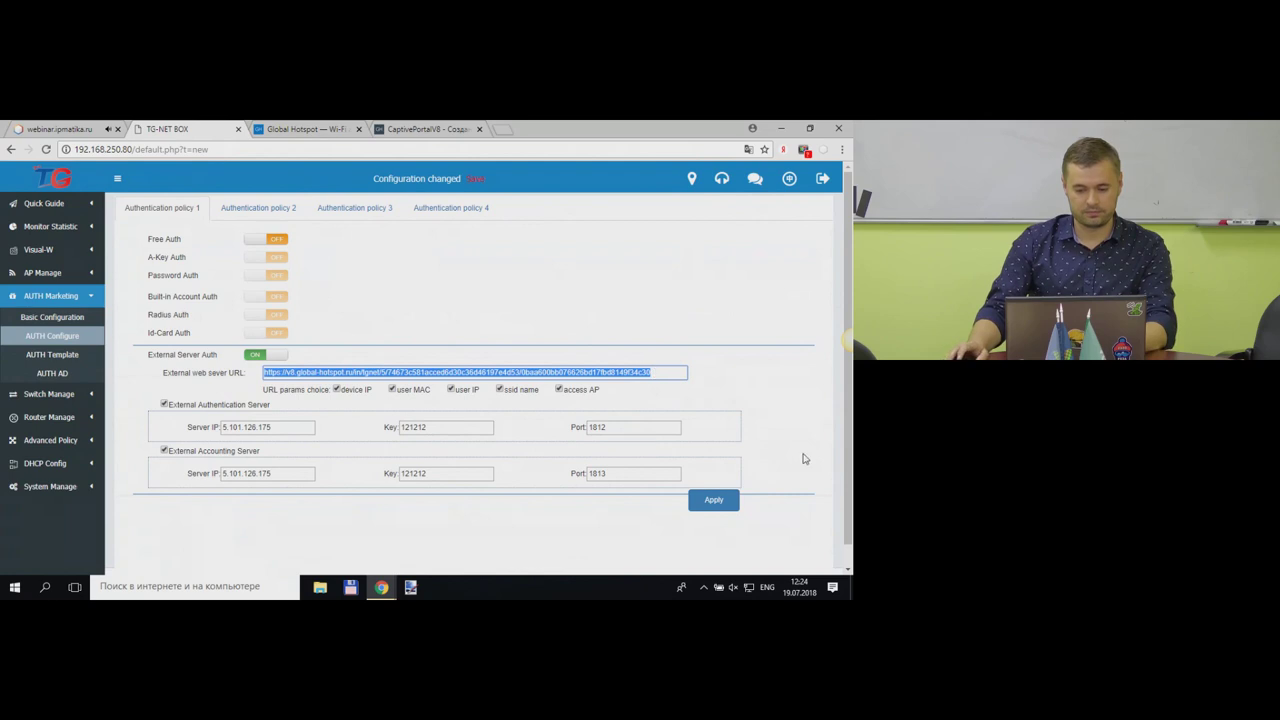
{"action": "key", "text": "ctrl+v"}
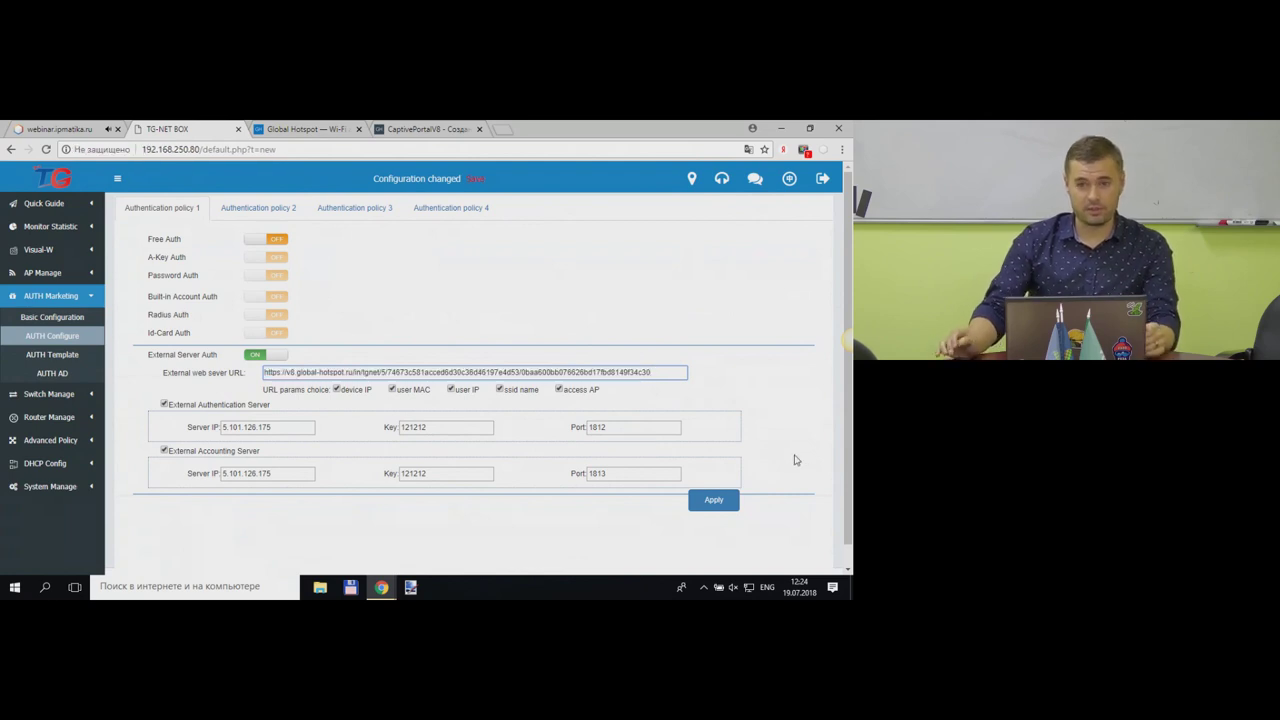
{"action": "scroll", "coordinate": [528, 496], "scroll_direction": "down", "scroll_amount": 1}
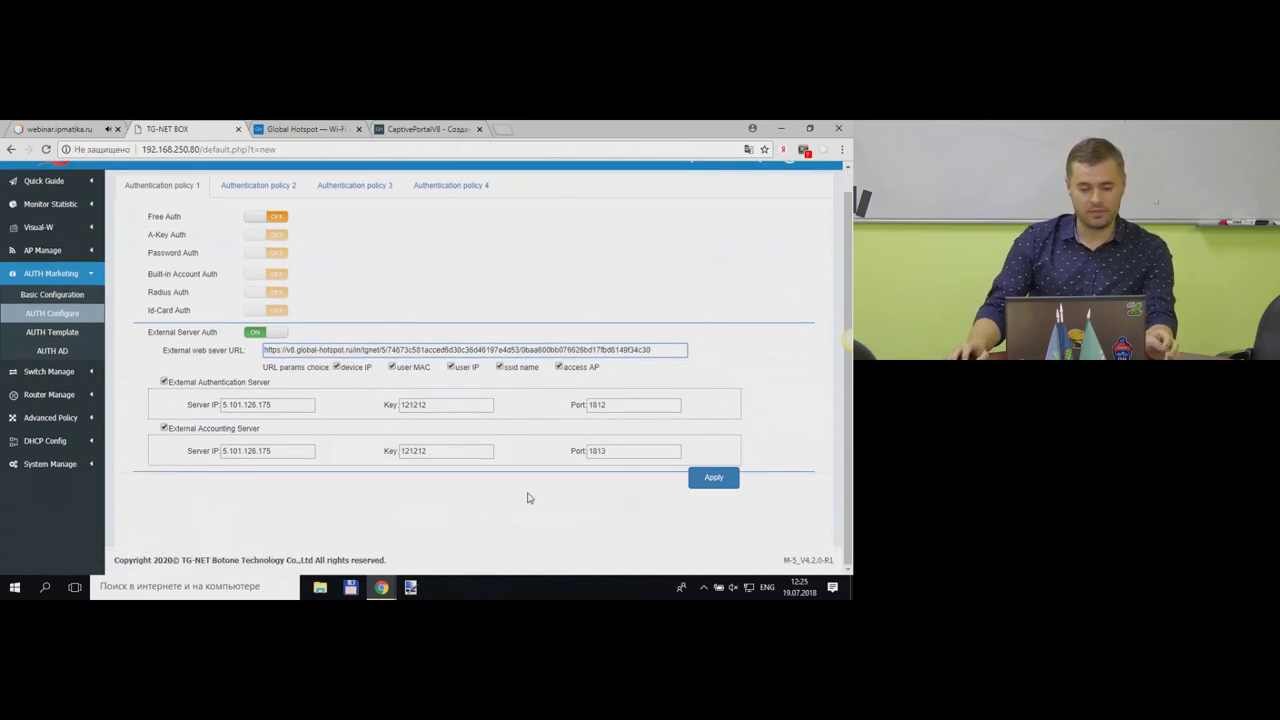
{"action": "left_click", "coordinate": [298, 406]}
{"action": "left_click", "coordinate": [303, 449]}
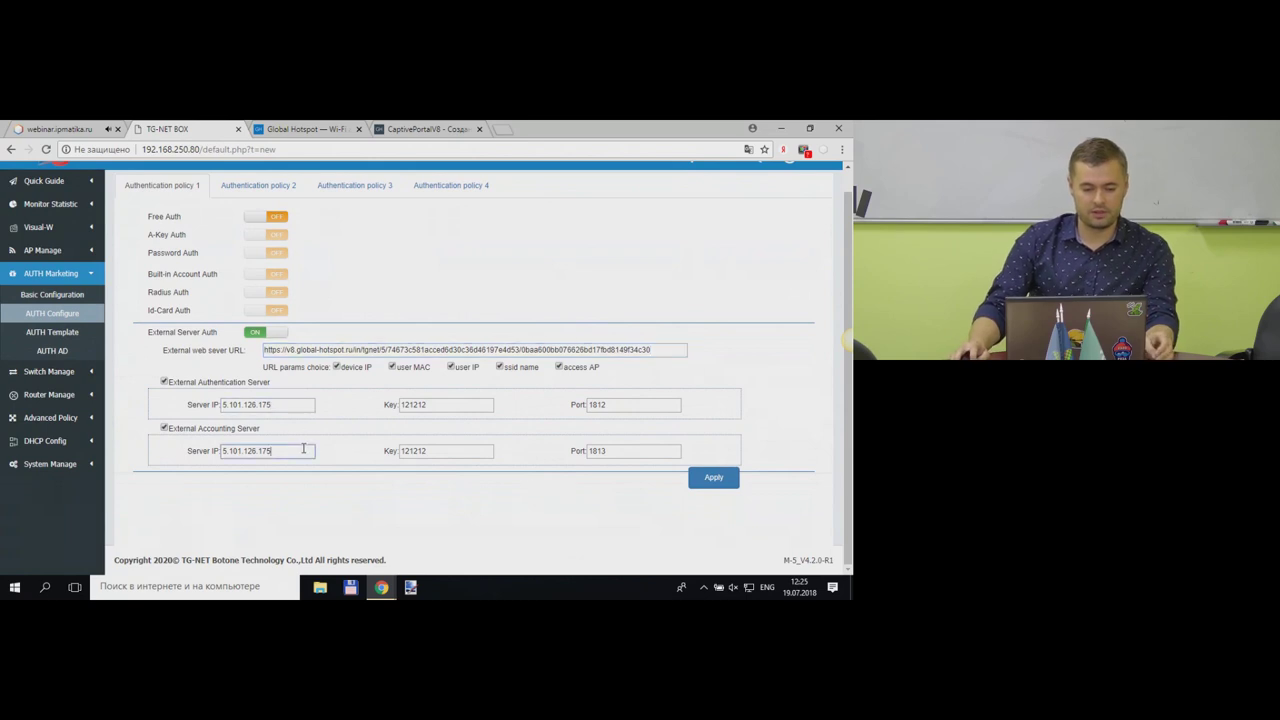
{"action": "left_click", "coordinate": [402, 131]}
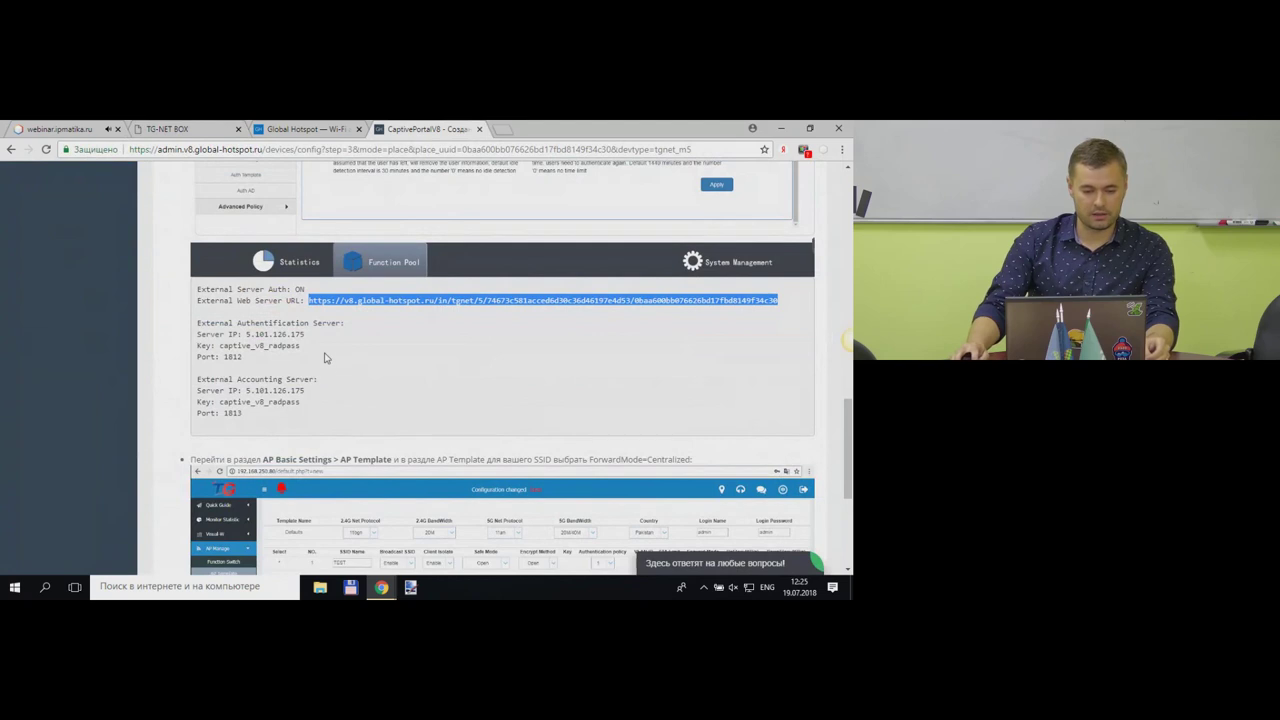
{"action": "left_click_drag", "start_coordinate": [306, 336], "coordinate": [247, 338]}
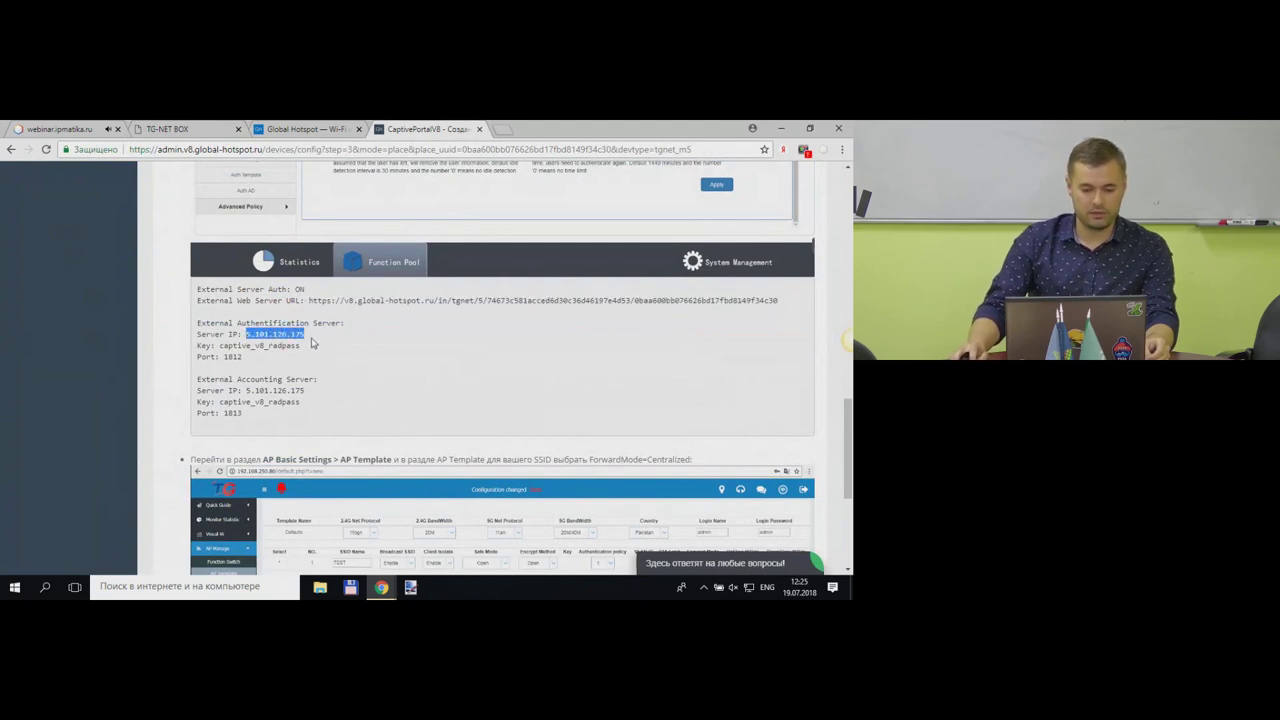
{"action": "left_click_drag", "start_coordinate": [306, 391], "coordinate": [252, 391]}
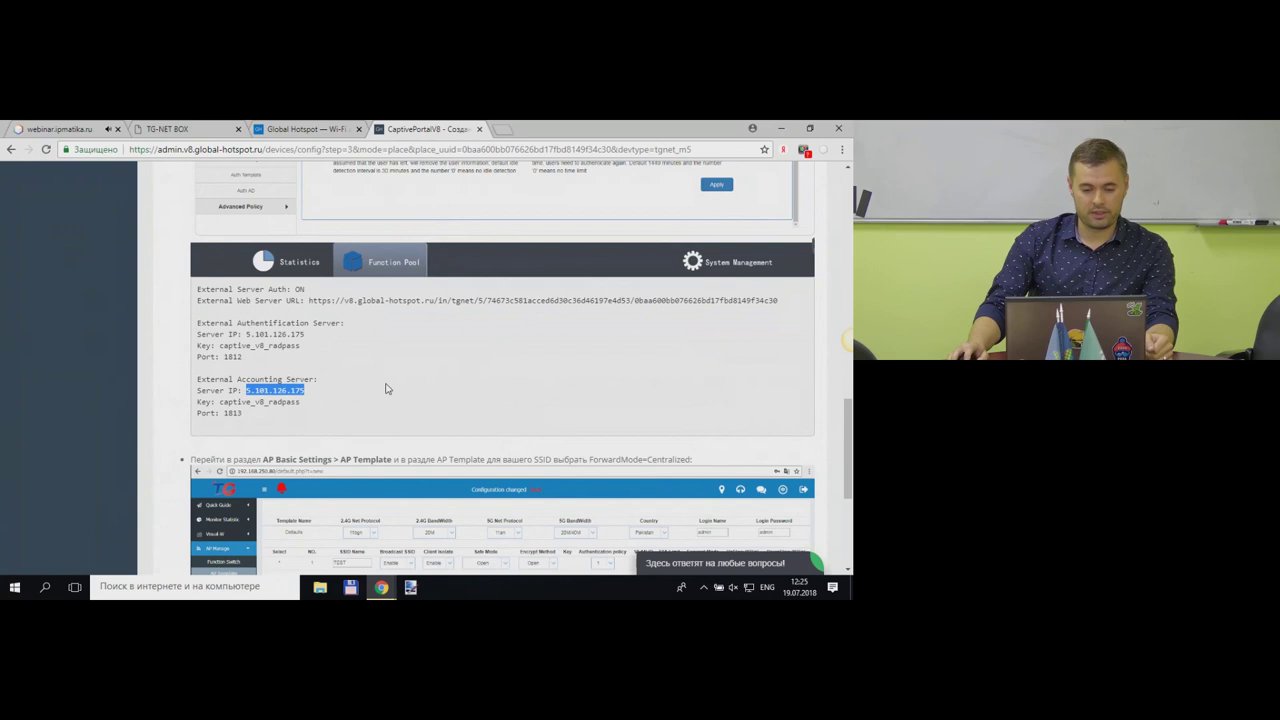
{"action": "left_click", "coordinate": [292, 403]}
{"action": "left_click_drag", "start_coordinate": [299, 402], "coordinate": [221, 402]}
{"action": "left_click", "coordinate": [316, 405]}
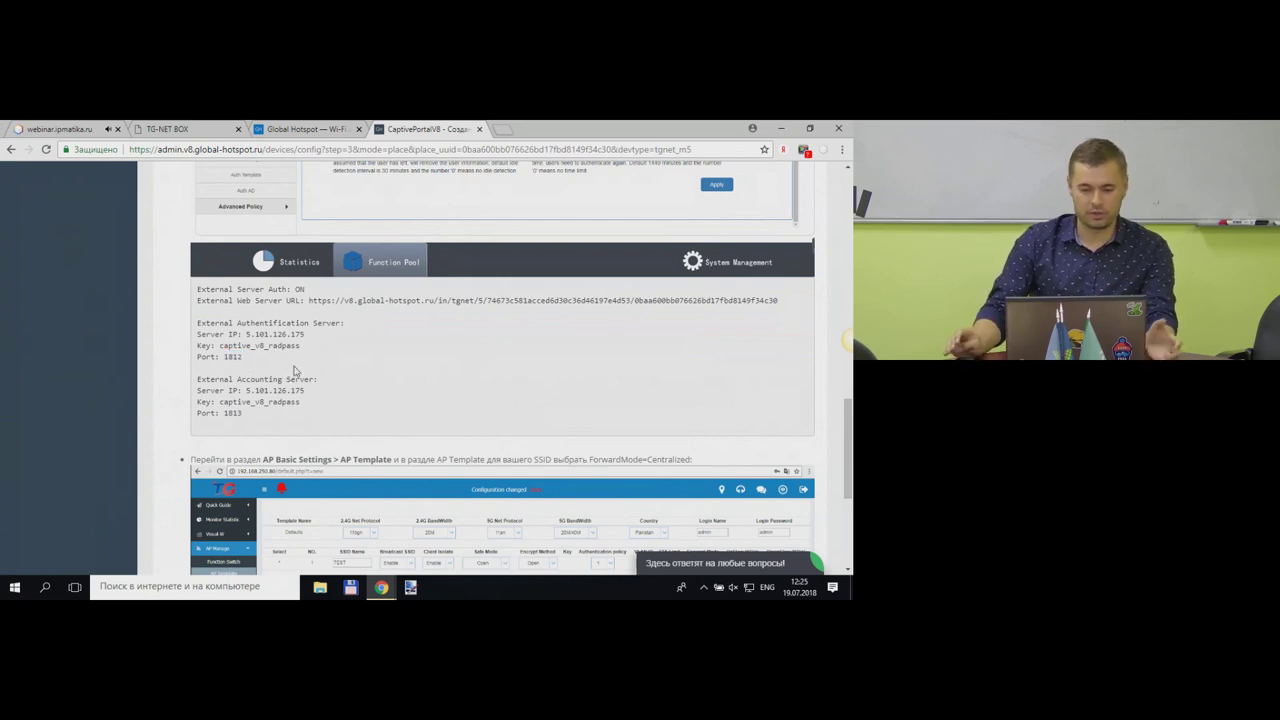
{"action": "left_click_drag", "start_coordinate": [242, 358], "coordinate": [232, 357]}
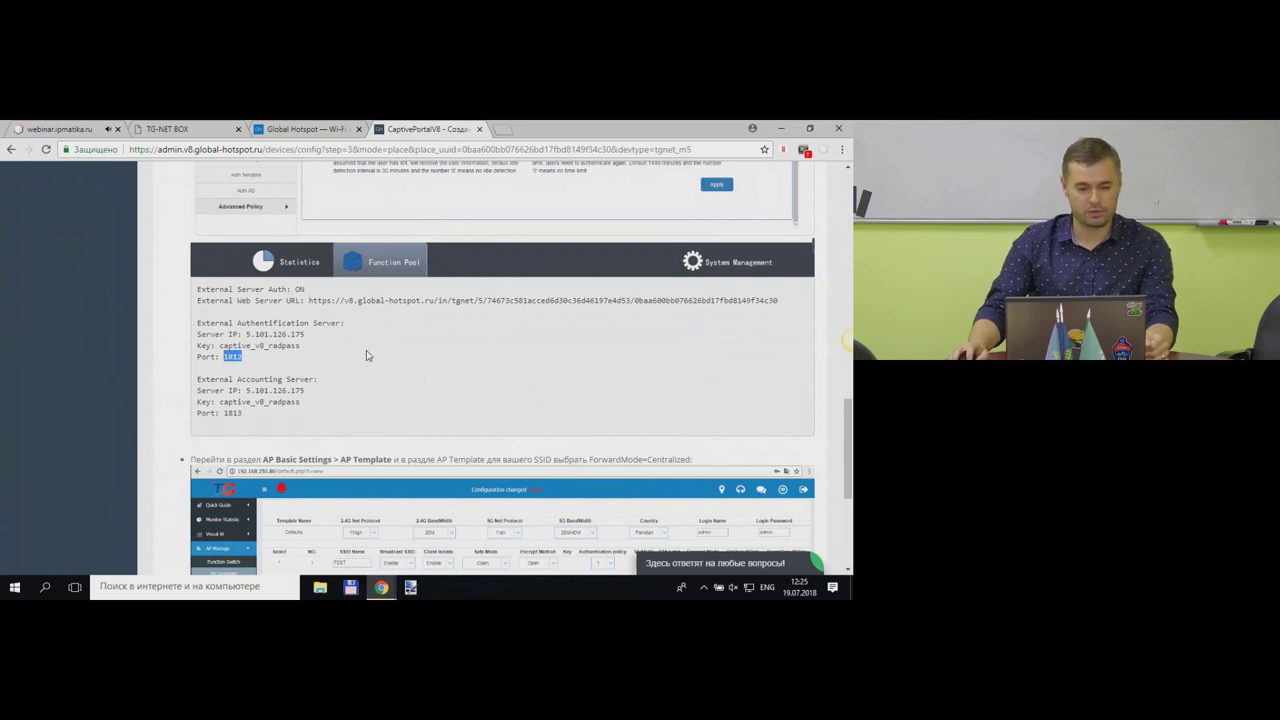
- Apply the External Server Auth settings (5.101.126.175, ports 1812/1813) and confirm success
{"action": "left_click", "coordinate": [196, 134]}
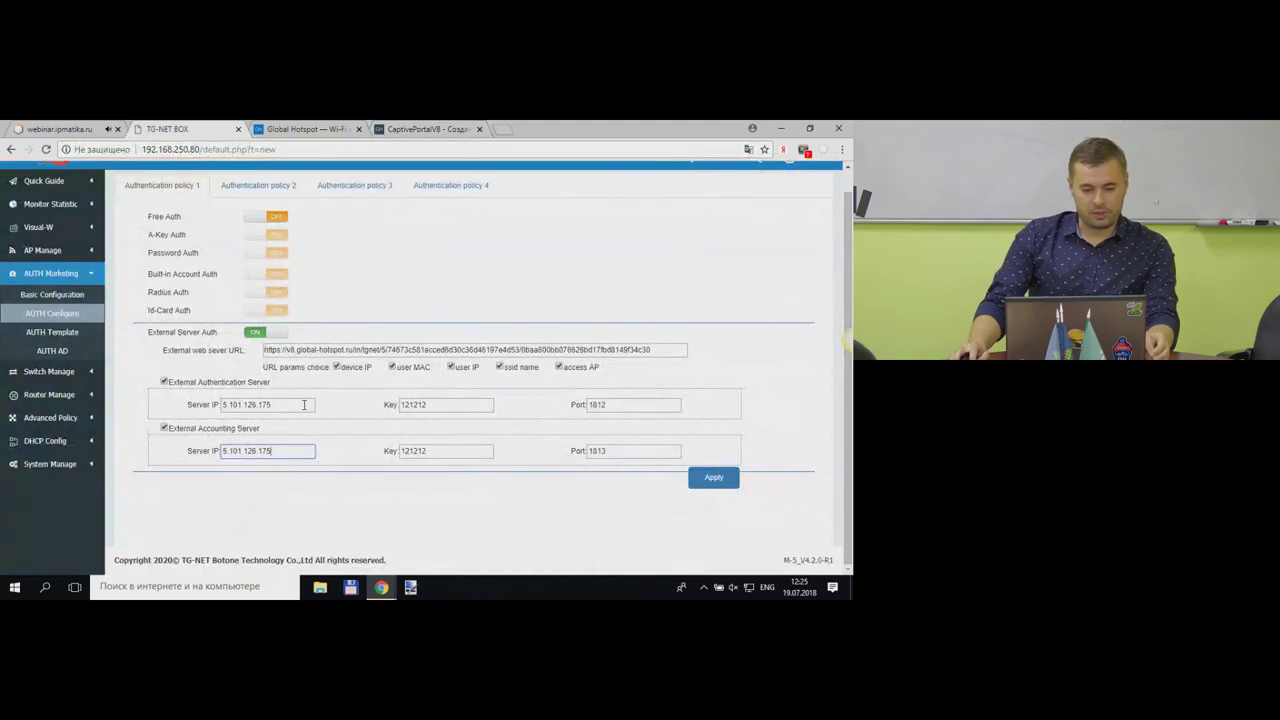
{"action": "left_click", "coordinate": [713, 477]}
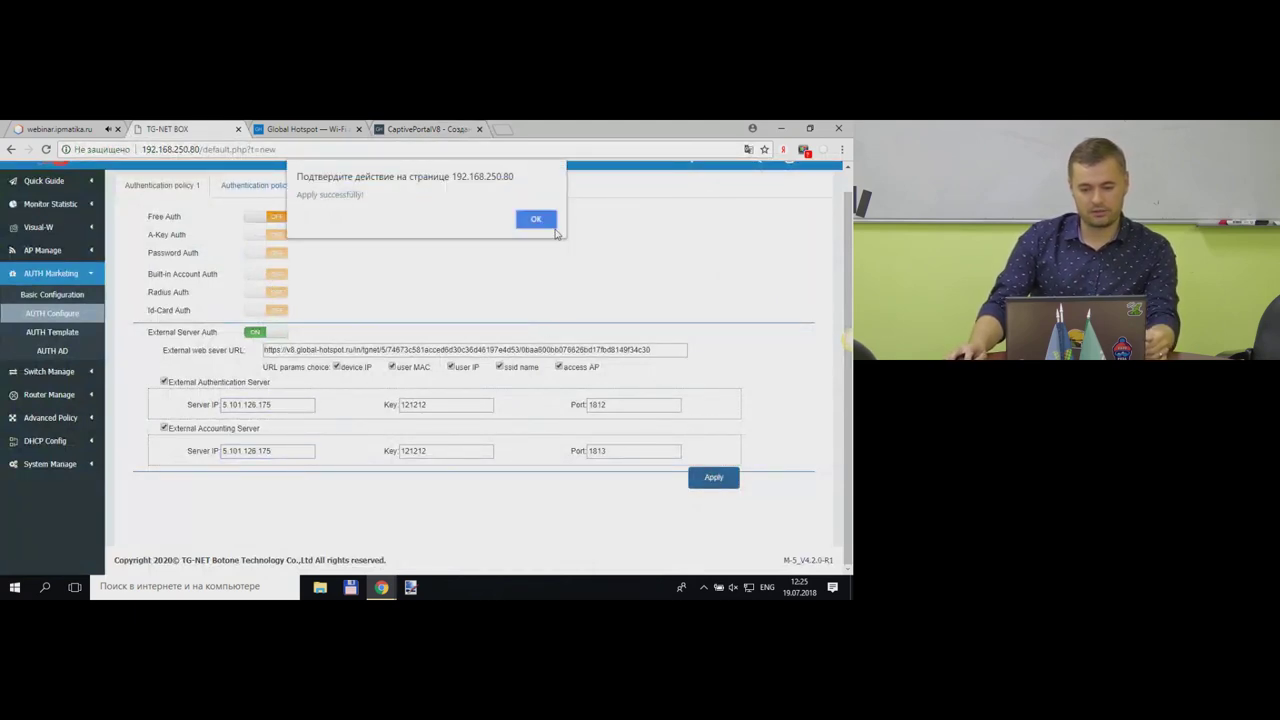
{"action": "left_click", "coordinate": [536, 219]}
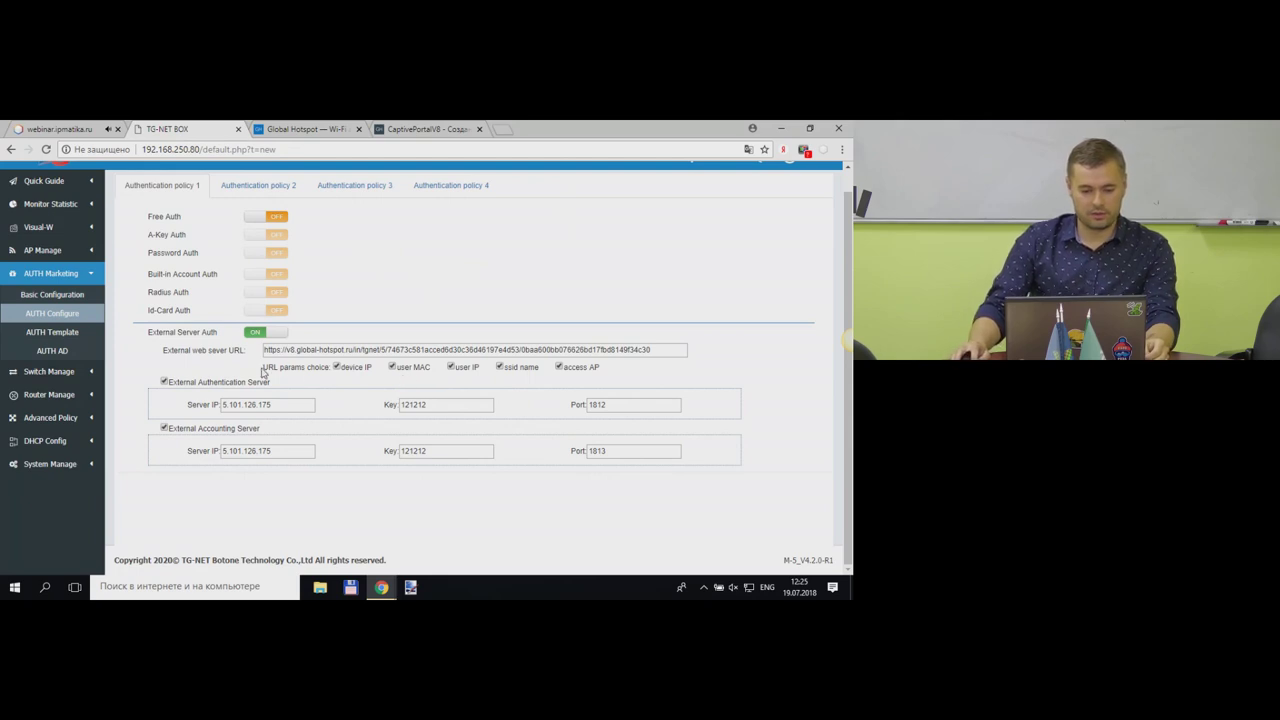
{"action": "left_click_drag", "start_coordinate": [276, 369], "coordinate": [310, 370]}
{"action": "left_click", "coordinate": [317, 378]}
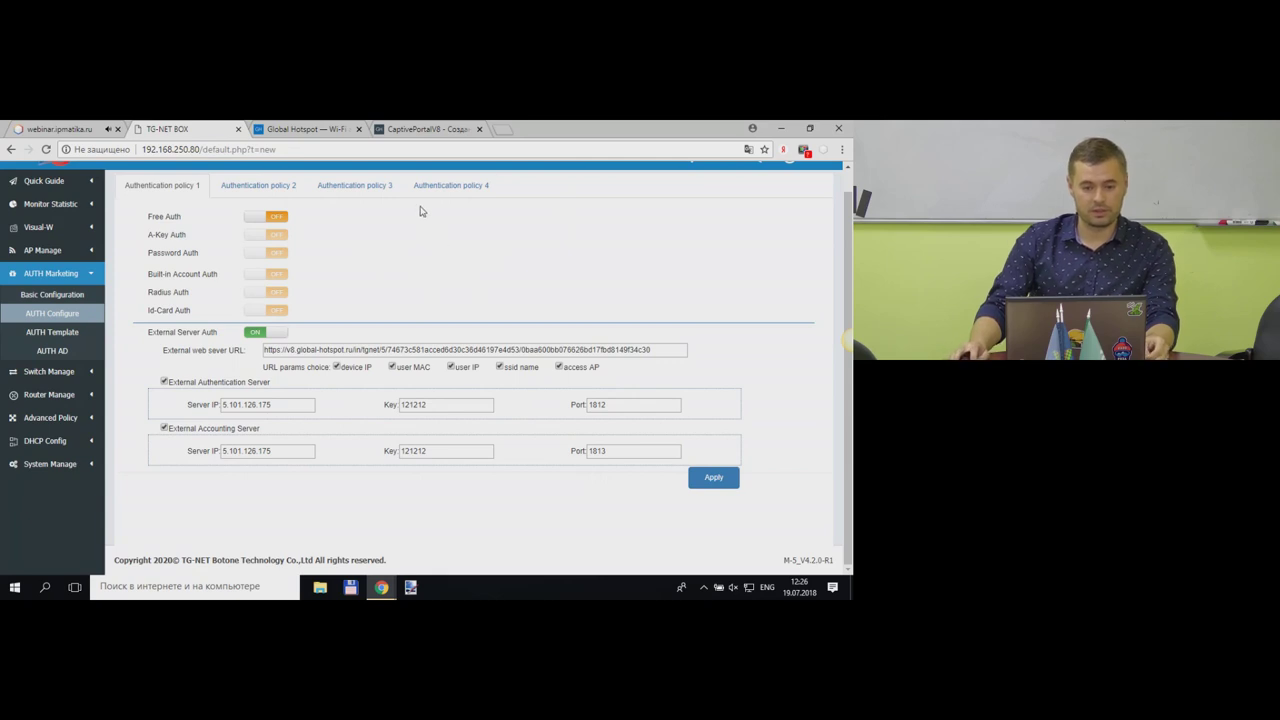
- Switch to the CaptivePortalV8 portal and open the Посетители > Устройства devices list
{"action": "left_click", "coordinate": [419, 133]}
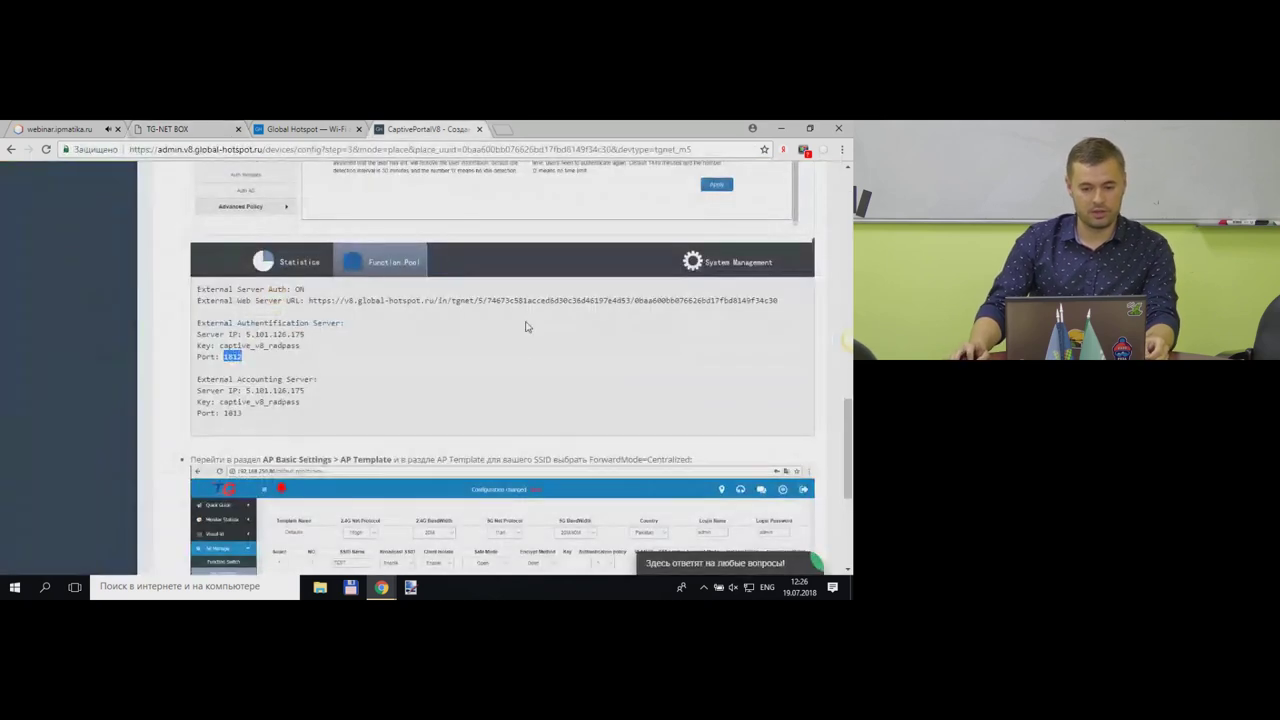
{"action": "scroll", "coordinate": [369, 255], "scroll_direction": "up", "scroll_amount": 15}
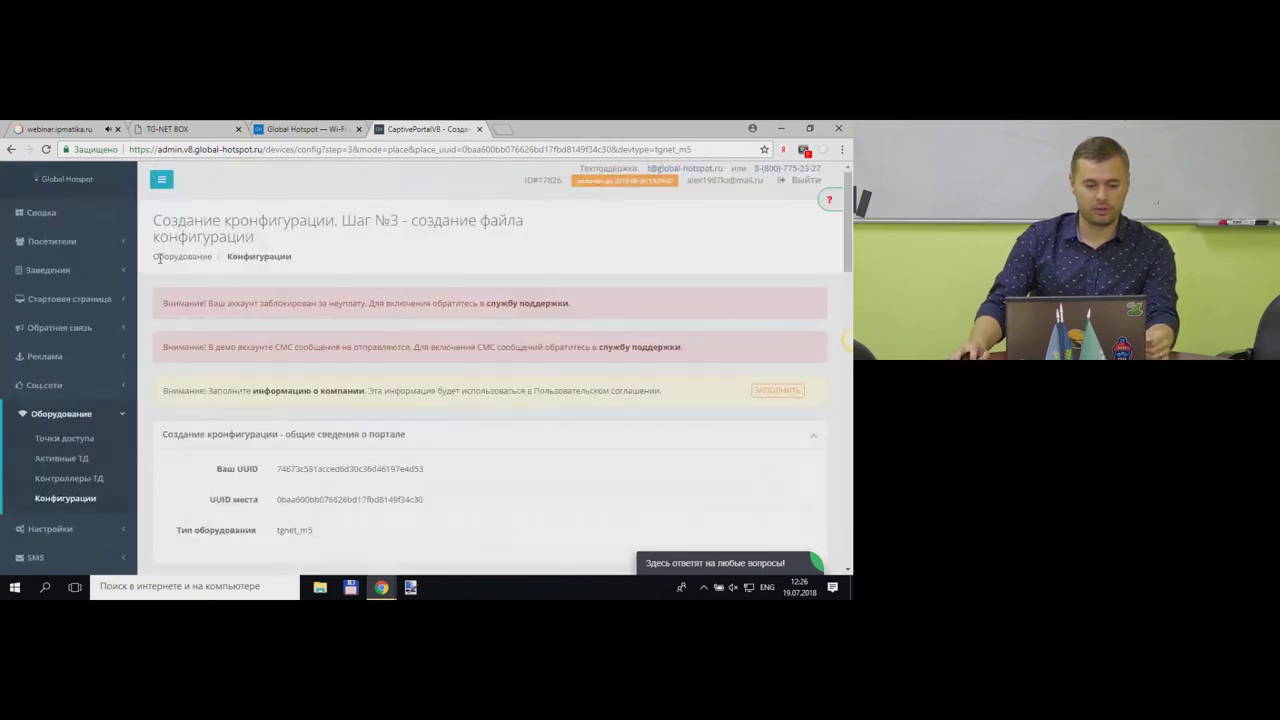
{"action": "left_click", "coordinate": [50, 241]}
{"action": "left_click", "coordinate": [80, 271]}
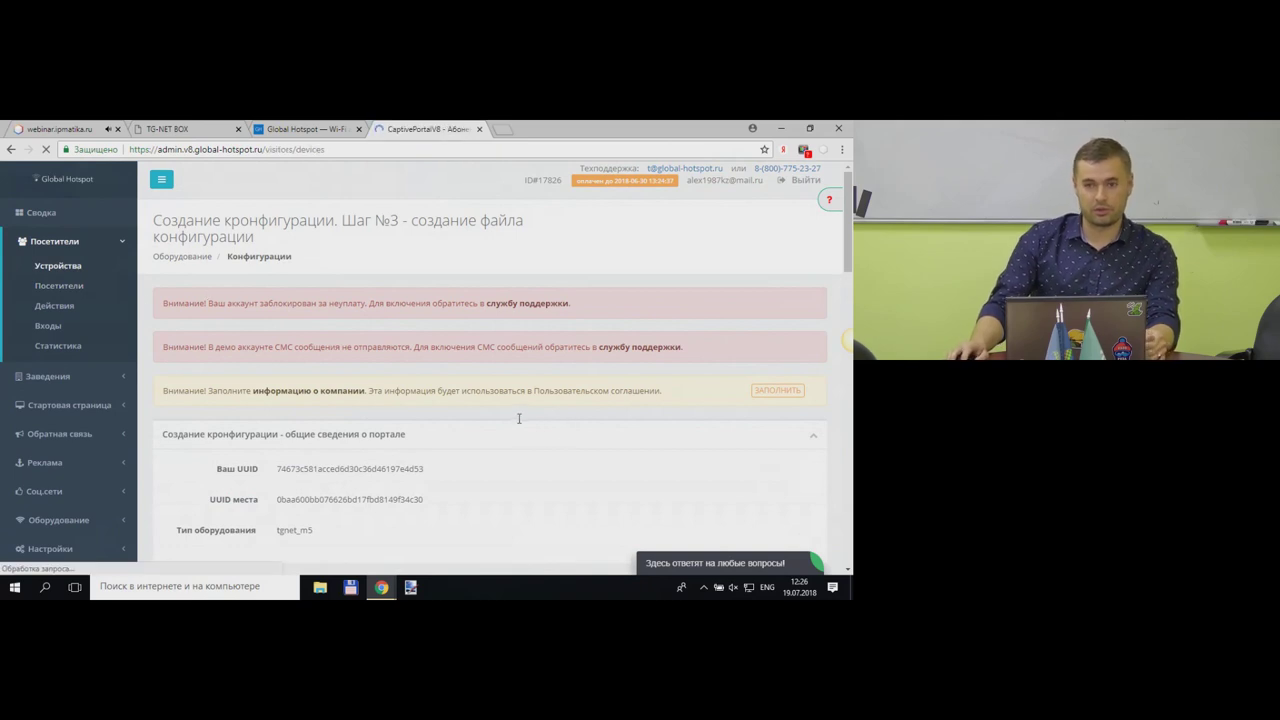
- Point out the first device's registration date, identifier and access-point MAC
{"action": "scroll", "coordinate": [500, 422], "scroll_direction": "down", "scroll_amount": 3}
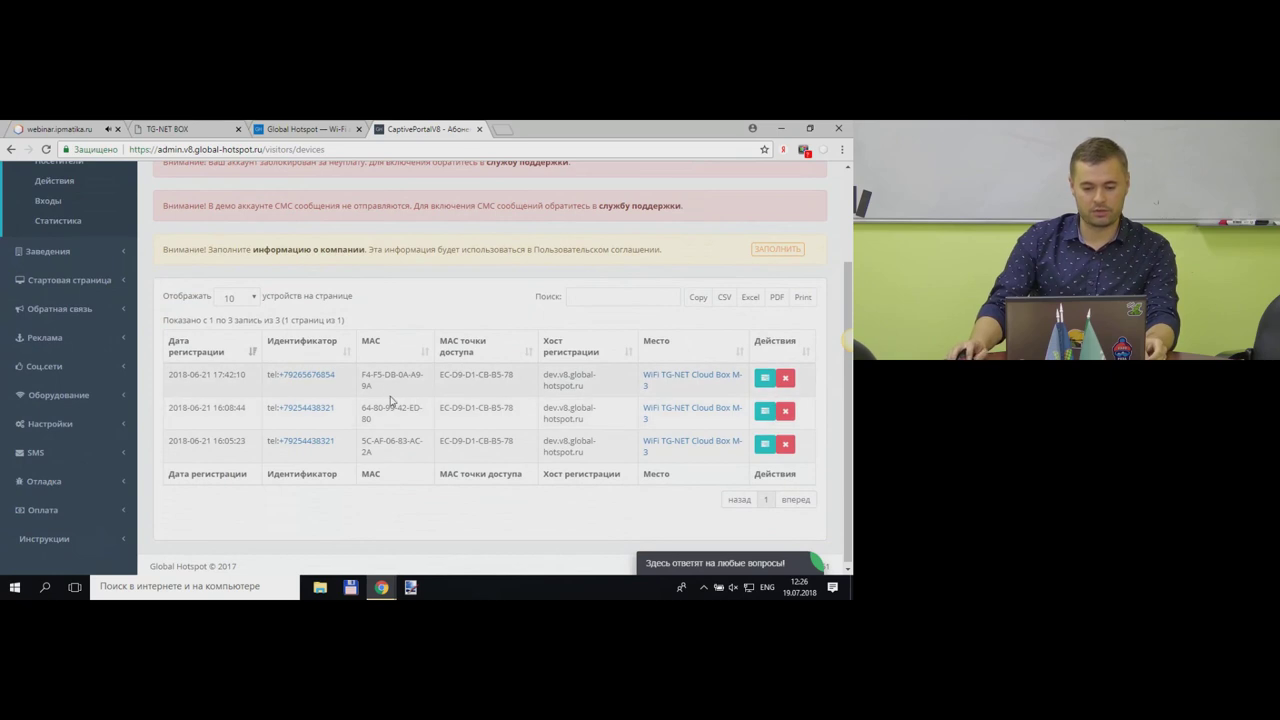
{"action": "scroll", "coordinate": [252, 397], "scroll_direction": "down", "scroll_amount": 1}
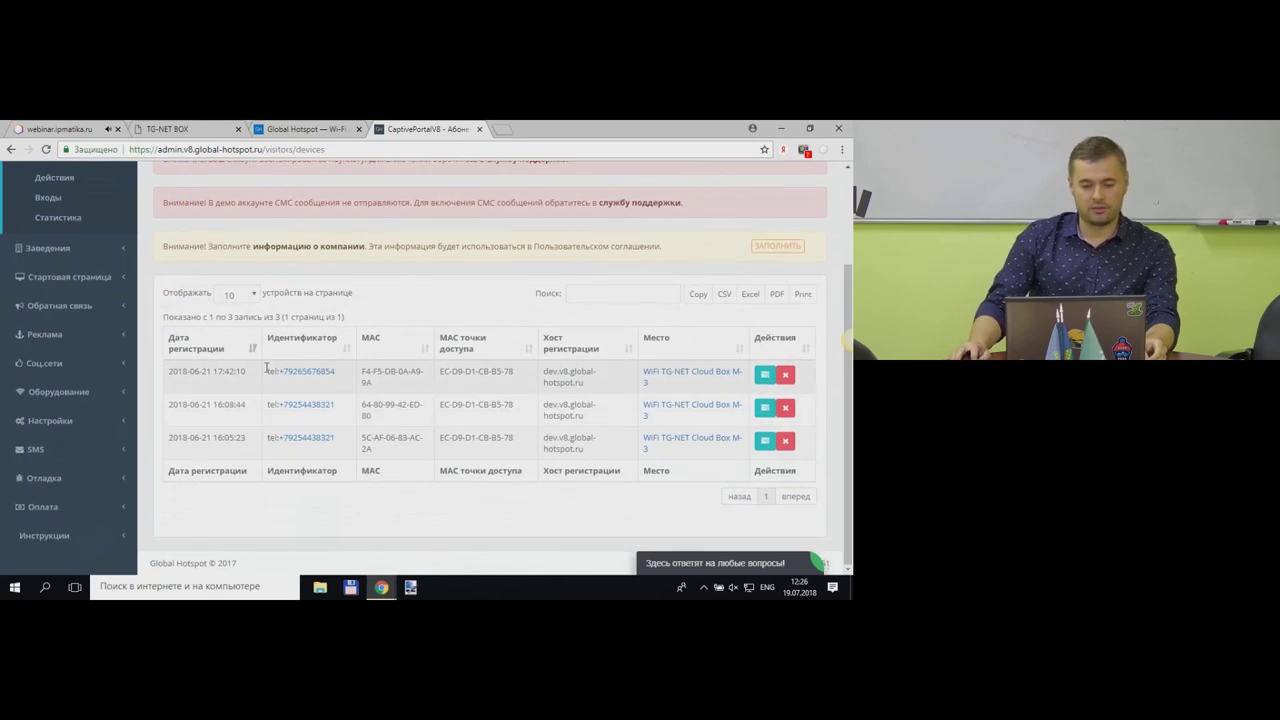
{"action": "left_click_drag", "start_coordinate": [173, 366], "coordinate": [417, 393]}
{"action": "left_click", "coordinate": [340, 381]}
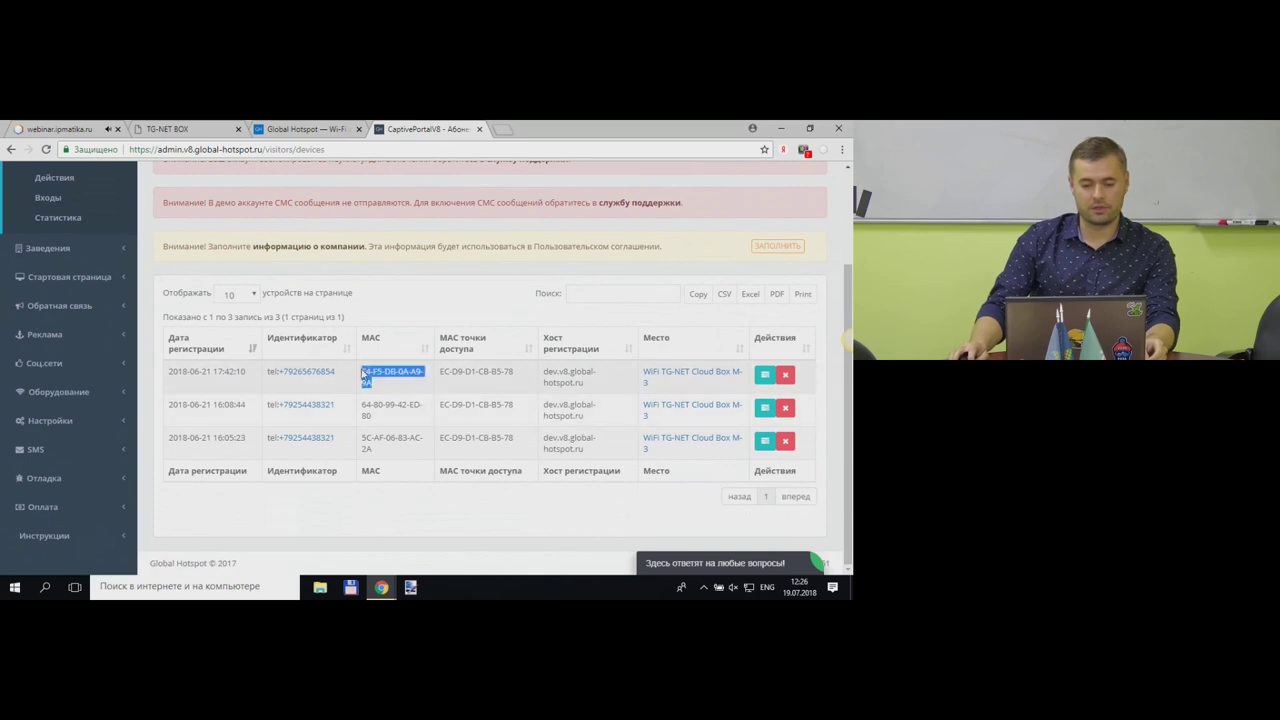
{"action": "left_click_drag", "start_coordinate": [505, 388], "coordinate": [445, 385]}
{"action": "left_click", "coordinate": [524, 388]}
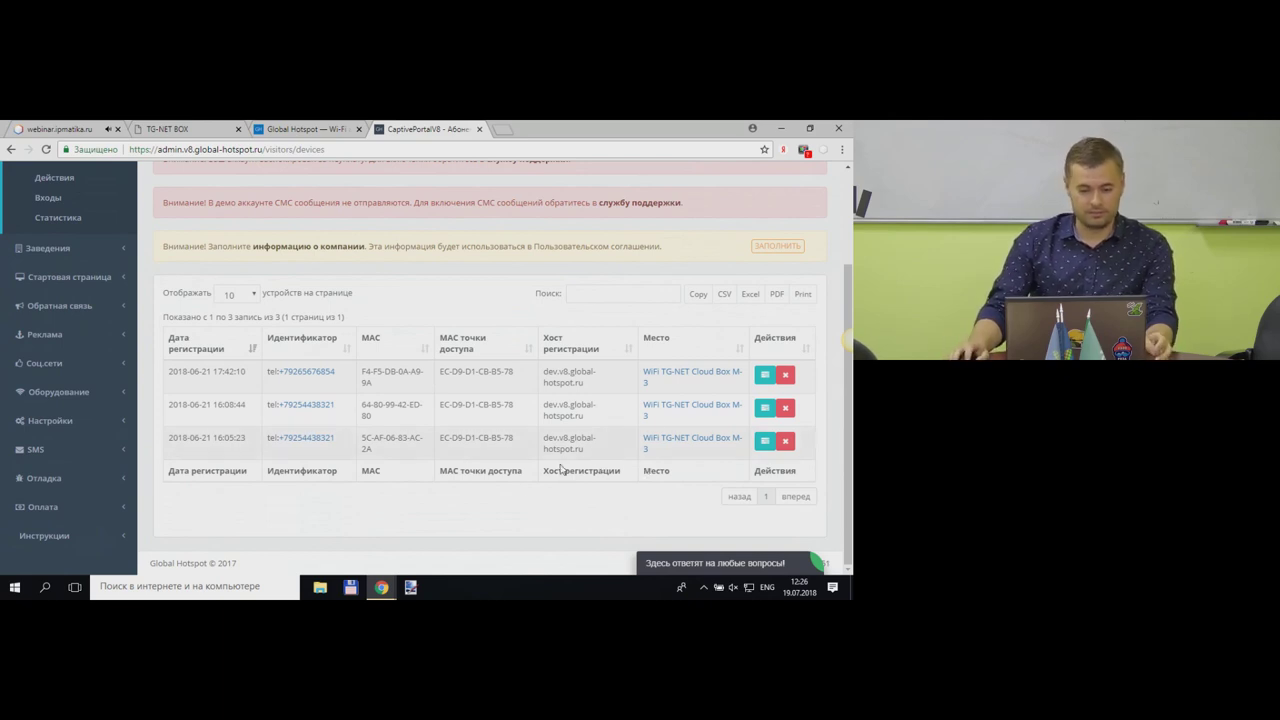
{"action": "scroll", "coordinate": [511, 497], "scroll_direction": "up", "scroll_amount": 3}
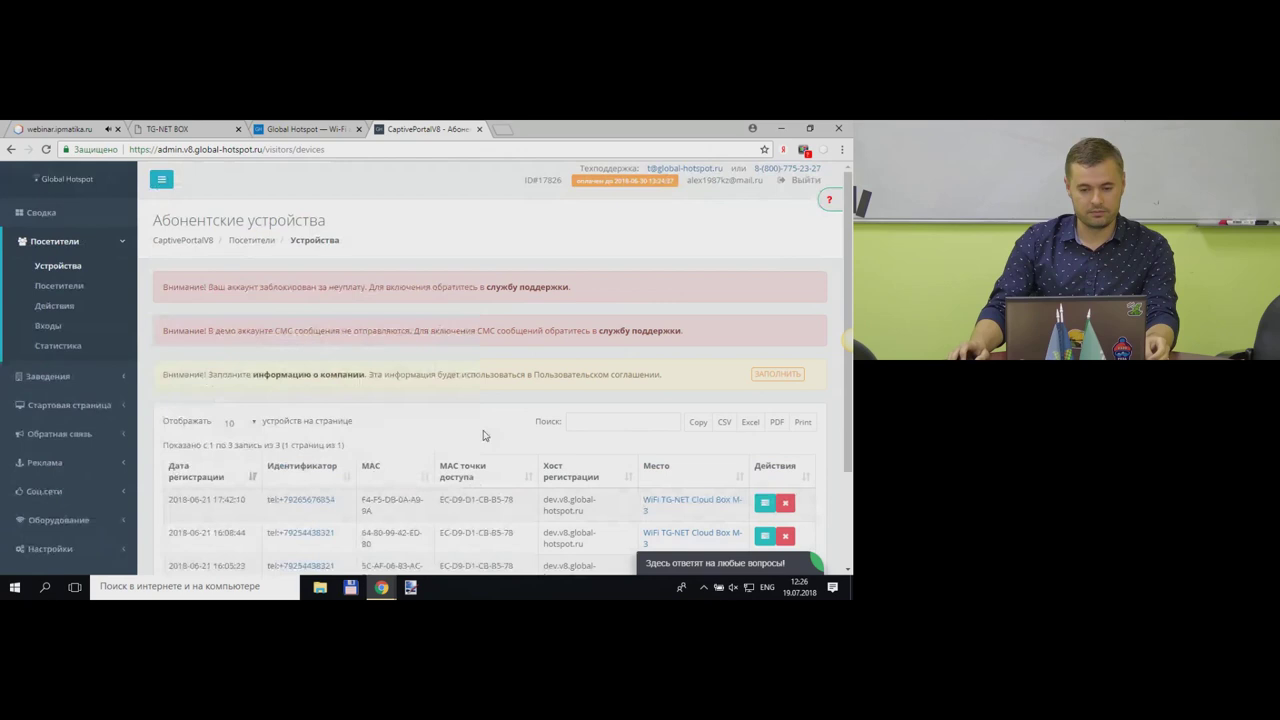
- Open the Посетители list and point out the second visitor's date and identifier
{"action": "left_click", "coordinate": [59, 286]}
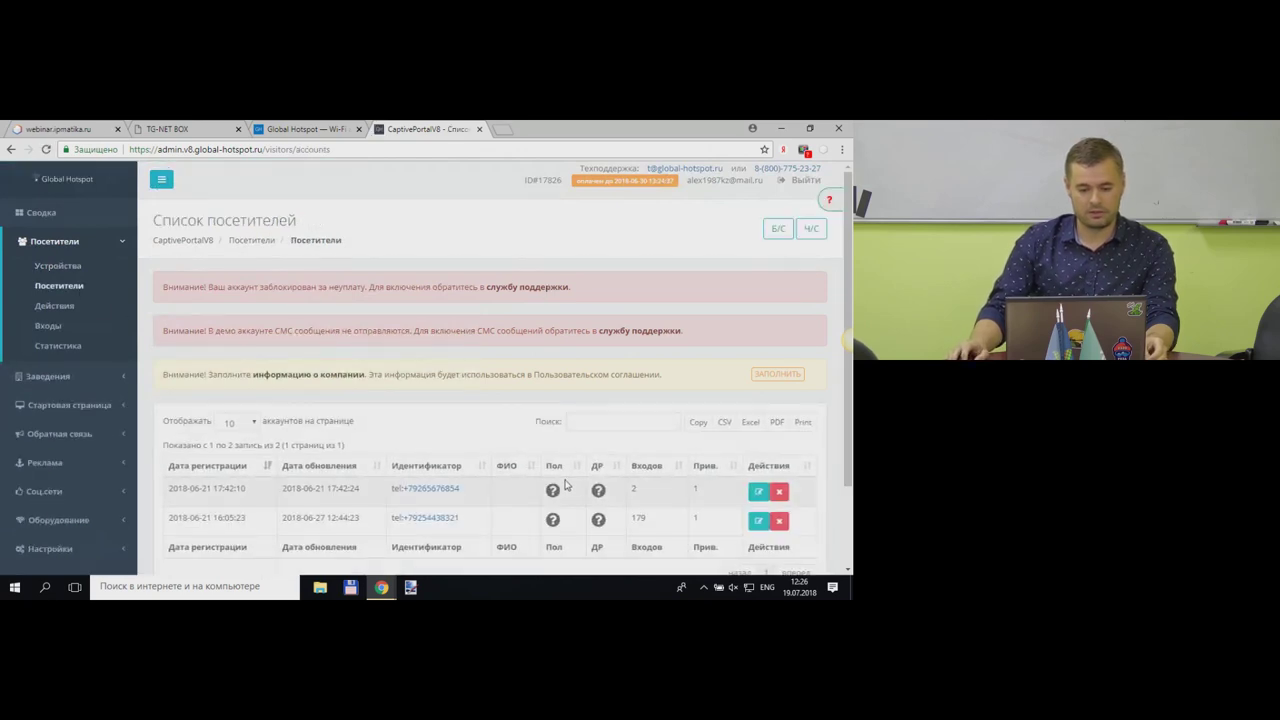
{"action": "scroll", "coordinate": [563, 486], "scroll_direction": "down", "scroll_amount": 1}
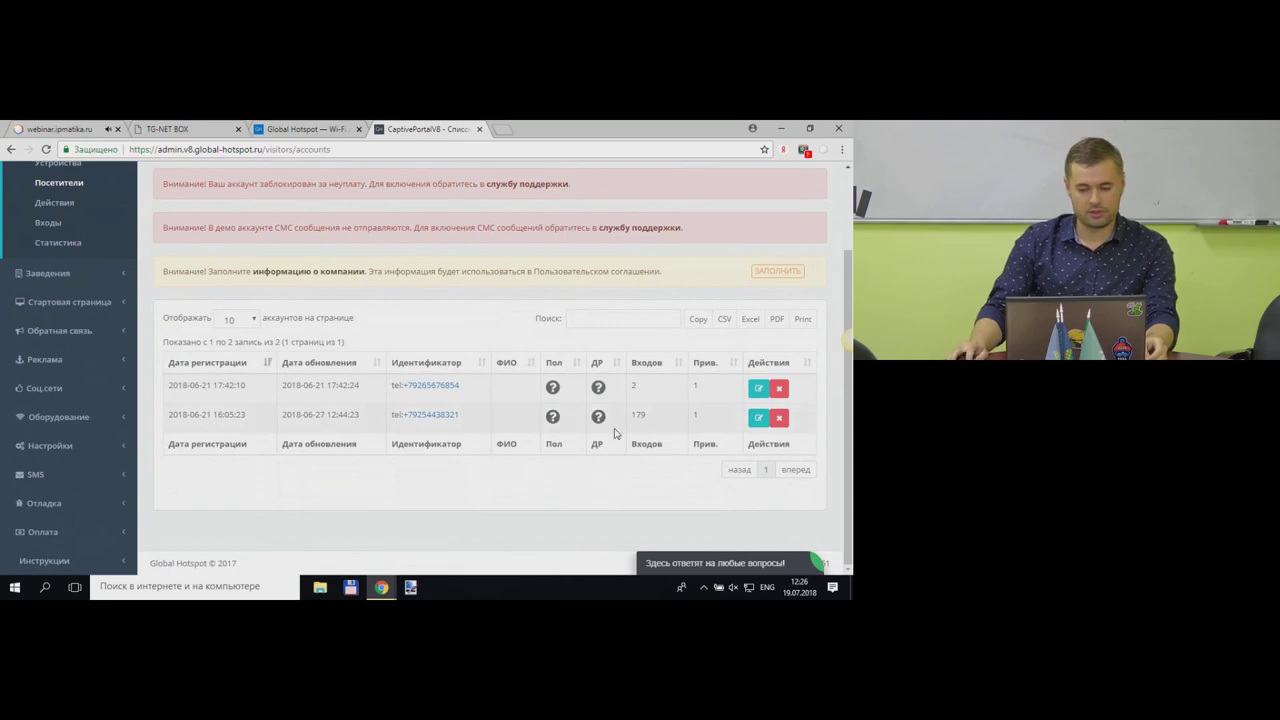
{"action": "left_click_drag", "start_coordinate": [655, 425], "coordinate": [168, 414]}
{"action": "left_click", "coordinate": [523, 483]}
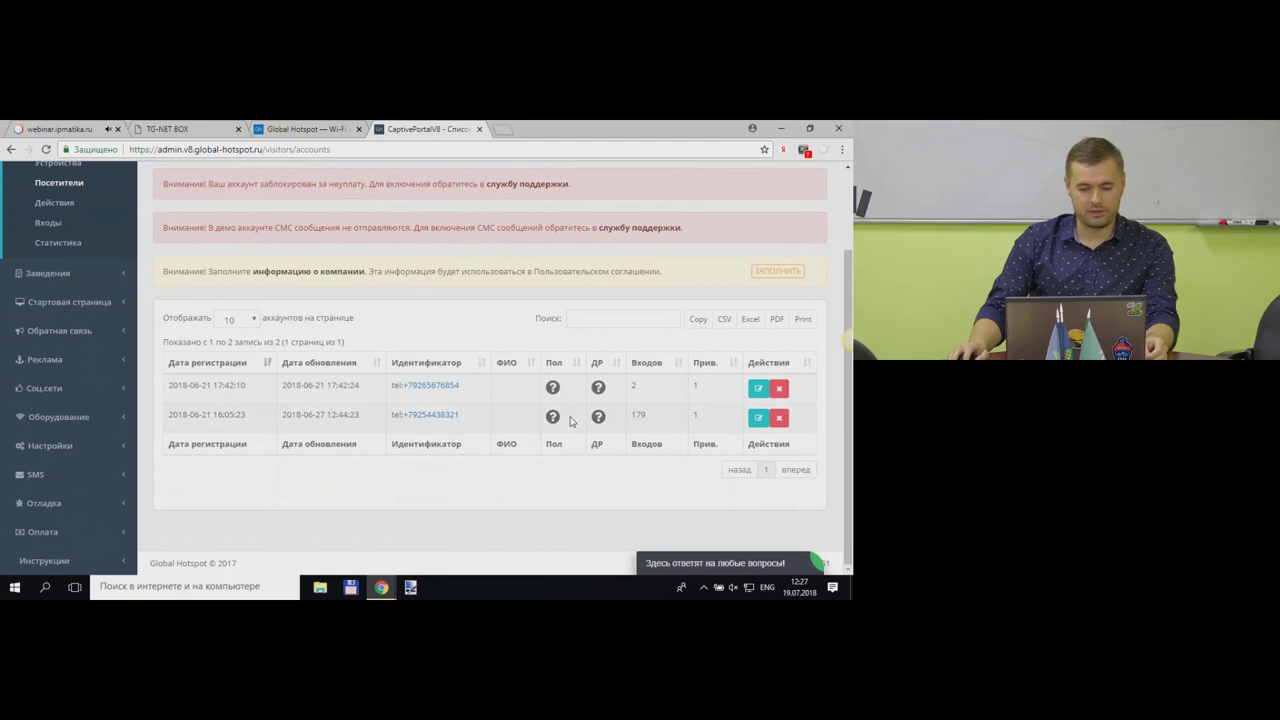
{"action": "scroll", "coordinate": [560, 460], "scroll_direction": "up", "scroll_amount": 1}
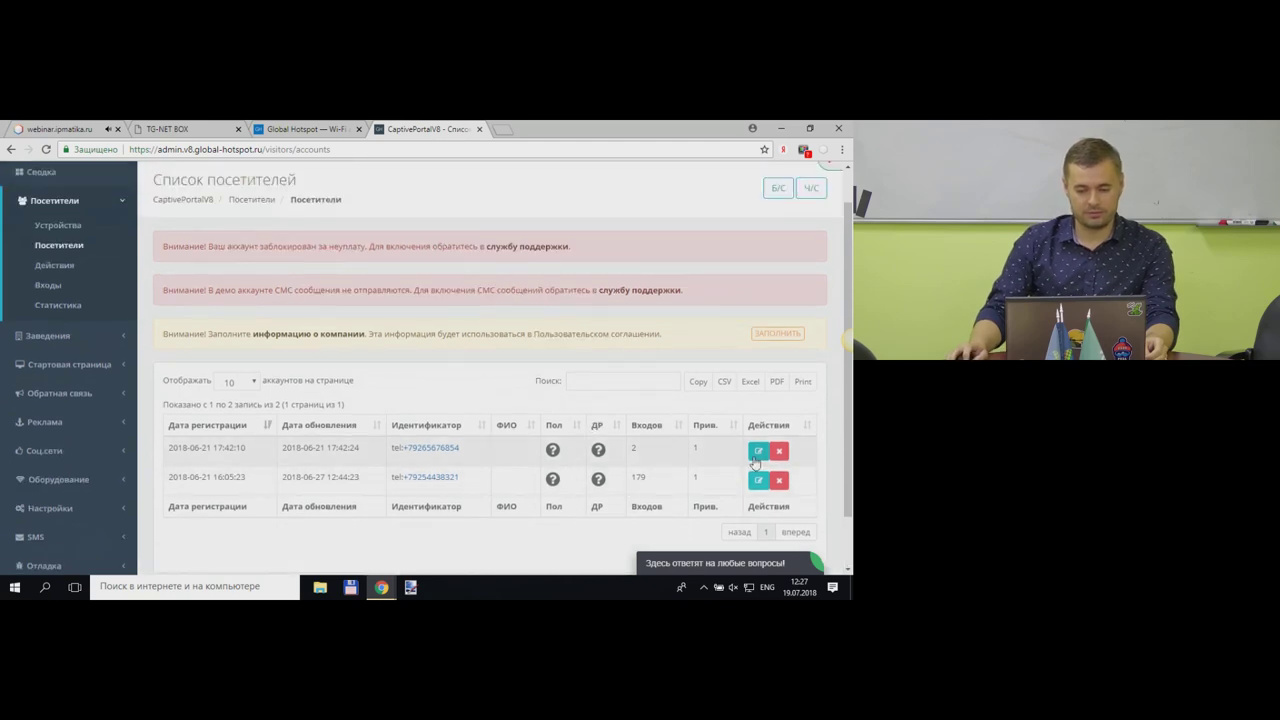
- Check the empty Действия log and the 181 Входы logins, noting the TGNET_2G SSID
{"action": "left_click", "coordinate": [55, 265]}
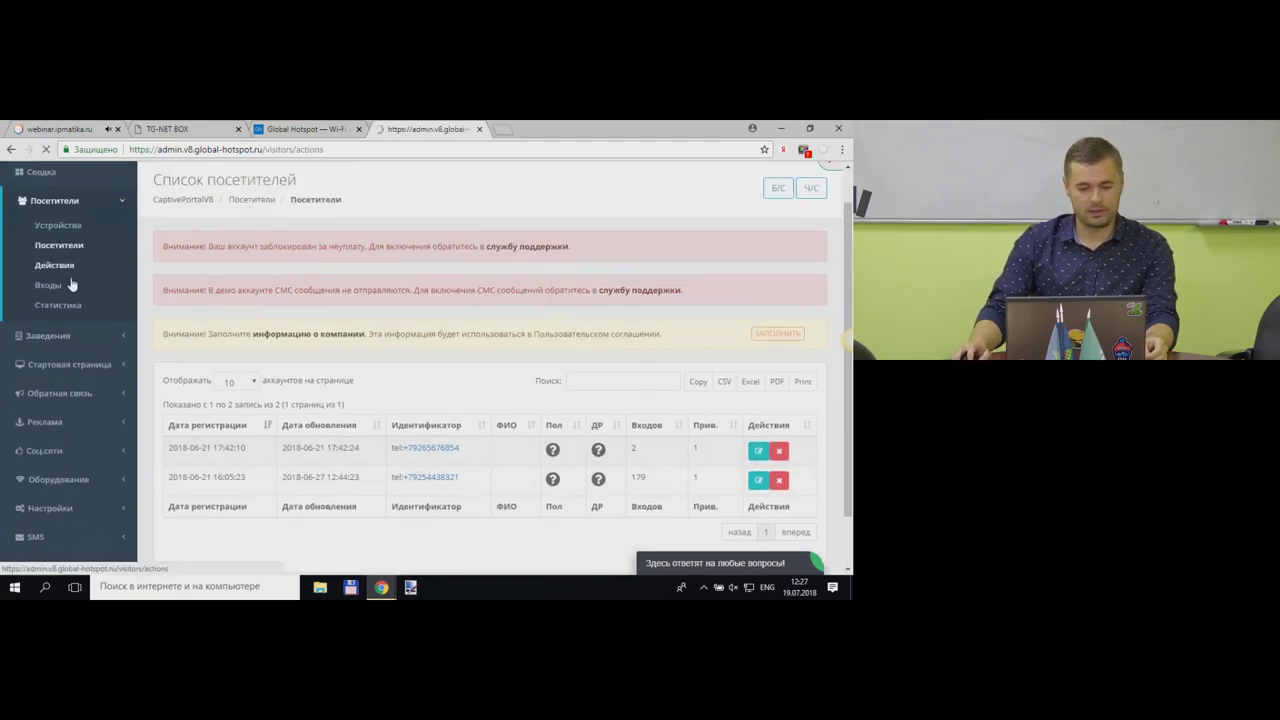
{"action": "scroll", "coordinate": [255, 400], "scroll_direction": "down", "scroll_amount": 1}
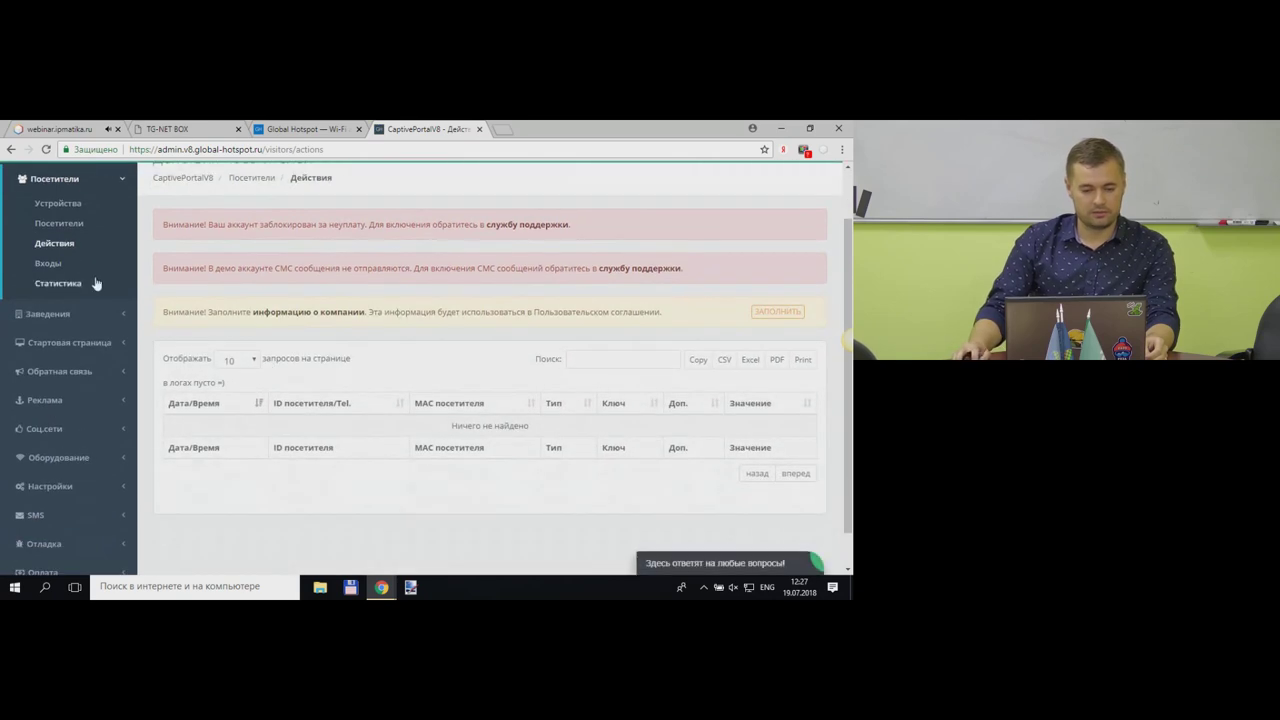
{"action": "left_click", "coordinate": [62, 264]}
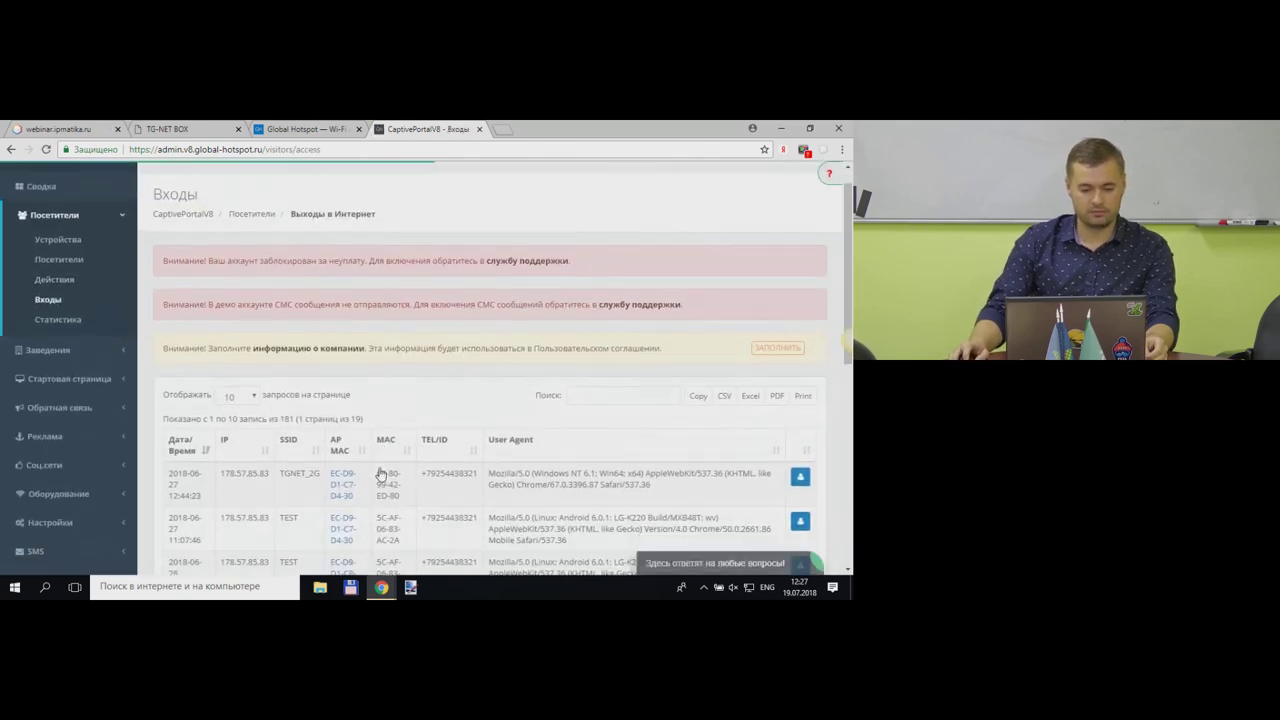
{"action": "scroll", "coordinate": [386, 468], "scroll_direction": "down", "scroll_amount": 2}
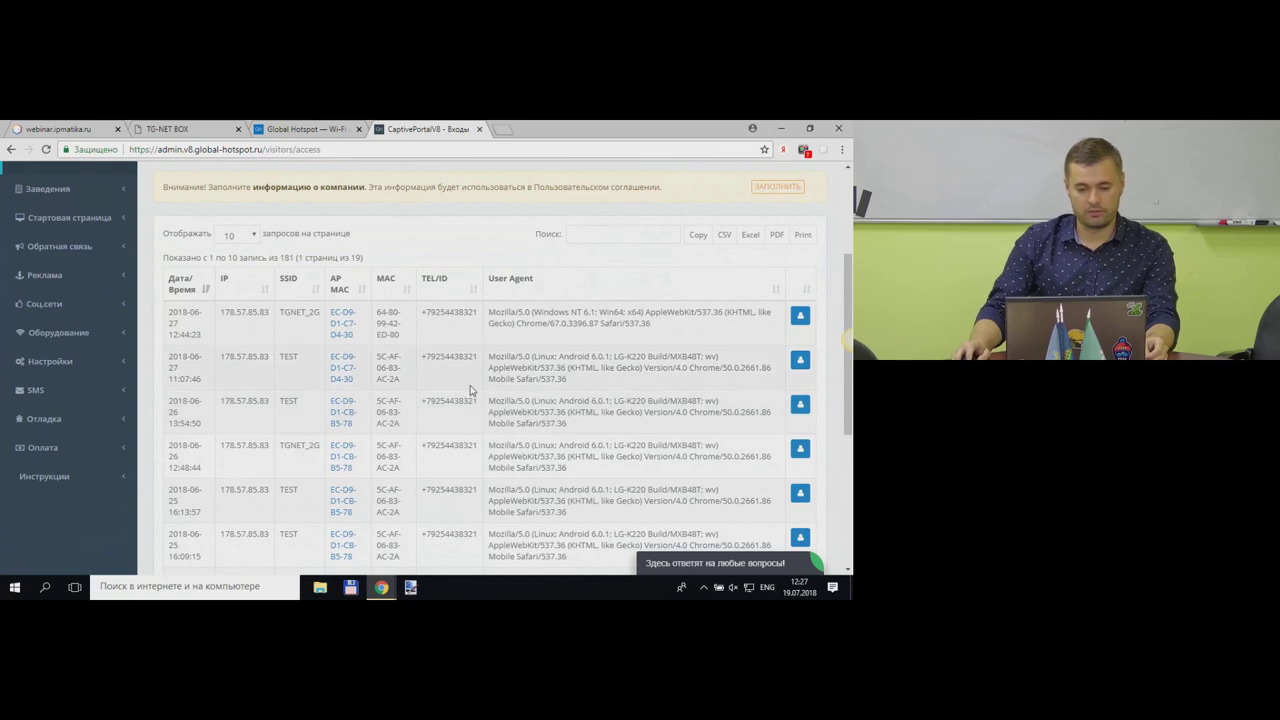
{"action": "scroll", "coordinate": [471, 386], "scroll_direction": "down", "scroll_amount": 1}
{"action": "left_click_drag", "start_coordinate": [654, 262], "coordinate": [490, 265]}
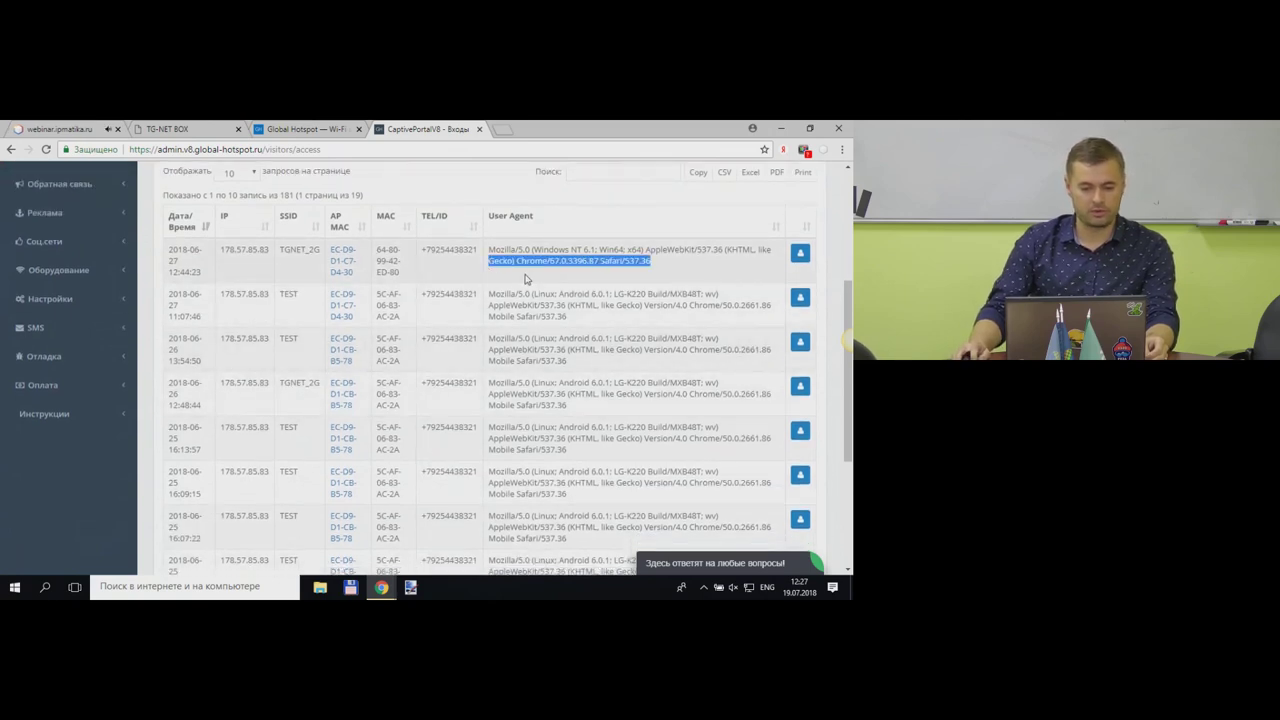
{"action": "left_click", "coordinate": [528, 279]}
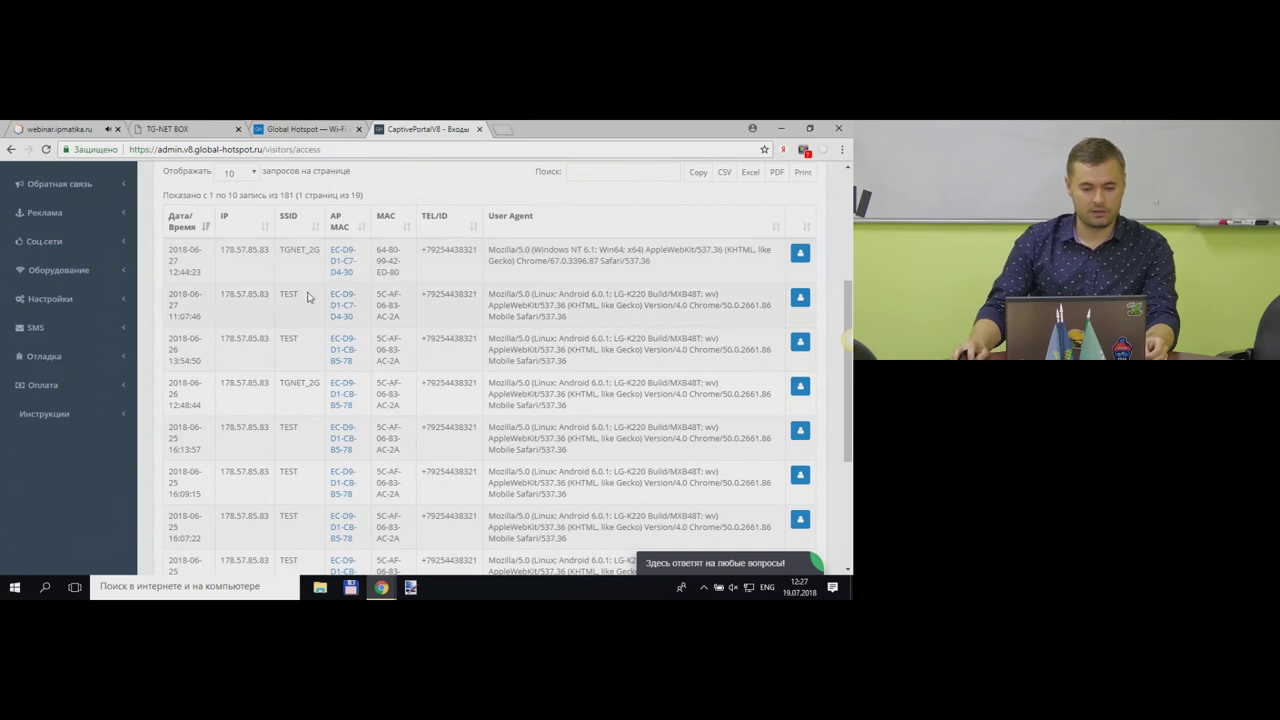
{"action": "left_click_drag", "start_coordinate": [321, 252], "coordinate": [280, 251]}
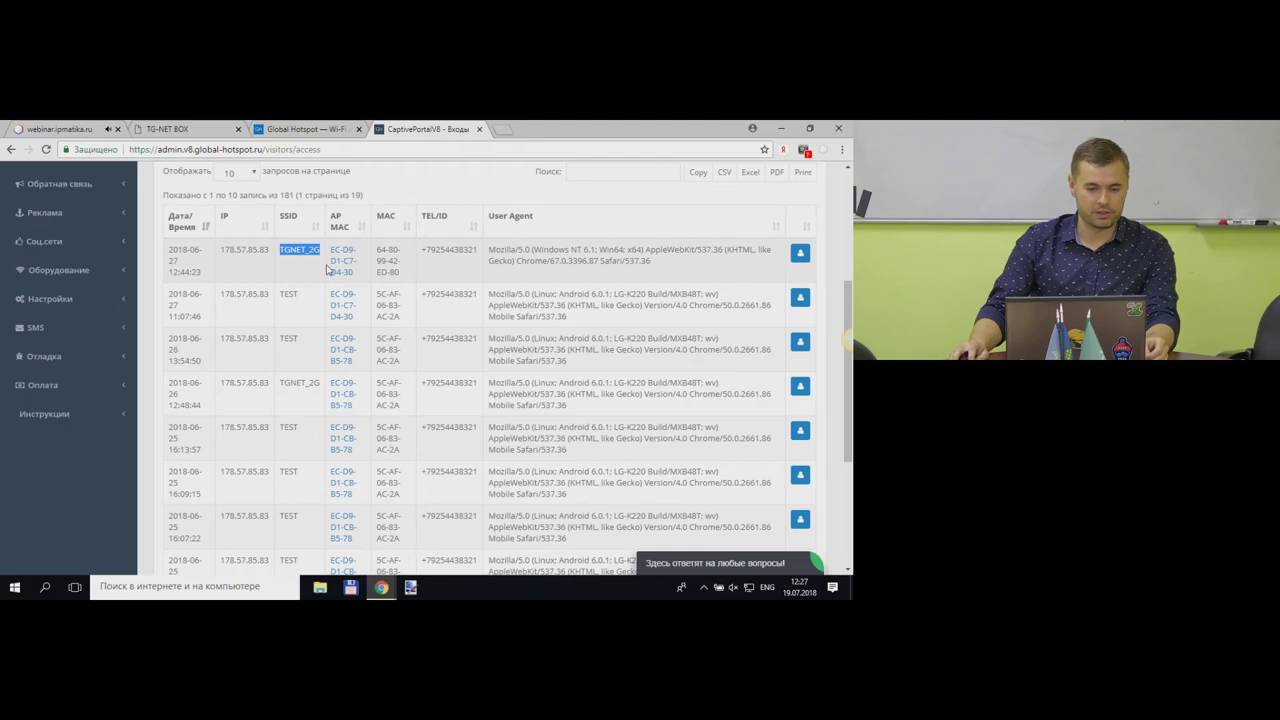
{"action": "left_click", "coordinate": [190, 129]}
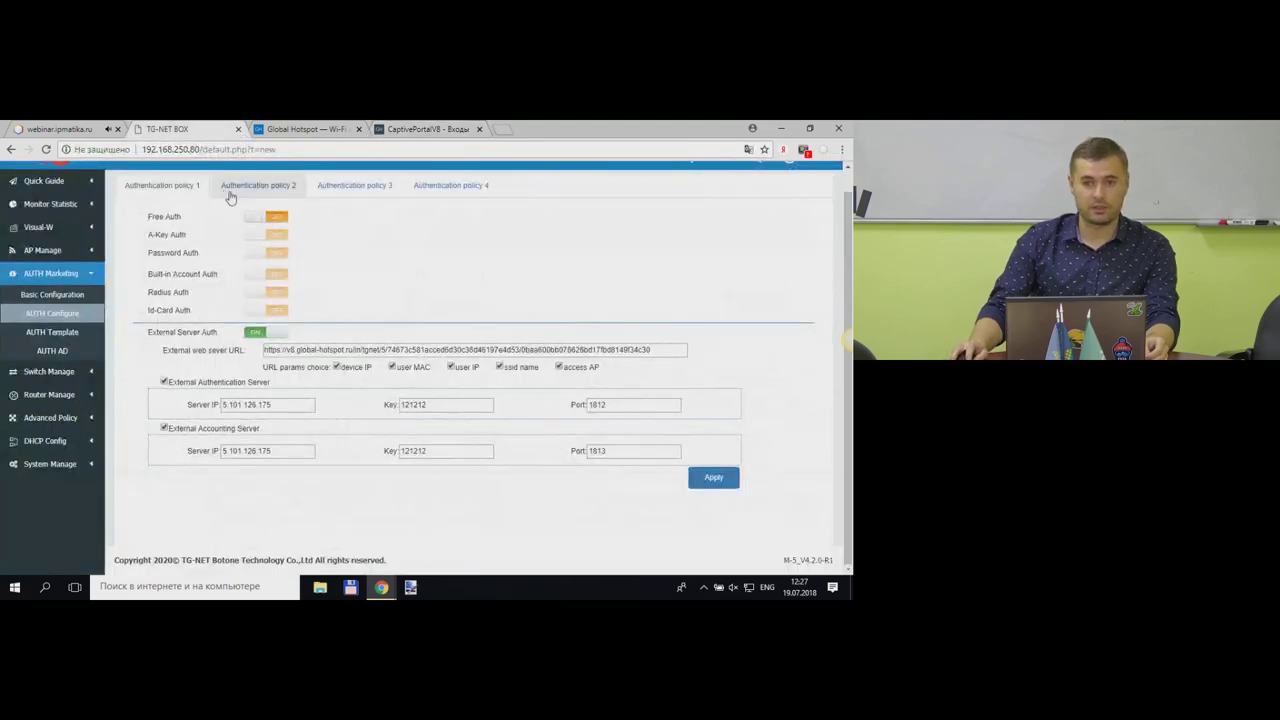
- Open AP Manage > AP Template and point out the Defaults template's TGNET_2G SSID
{"action": "scroll", "coordinate": [72, 258], "scroll_direction": "up", "scroll_amount": 1}
{"action": "left_click", "coordinate": [70, 228]}
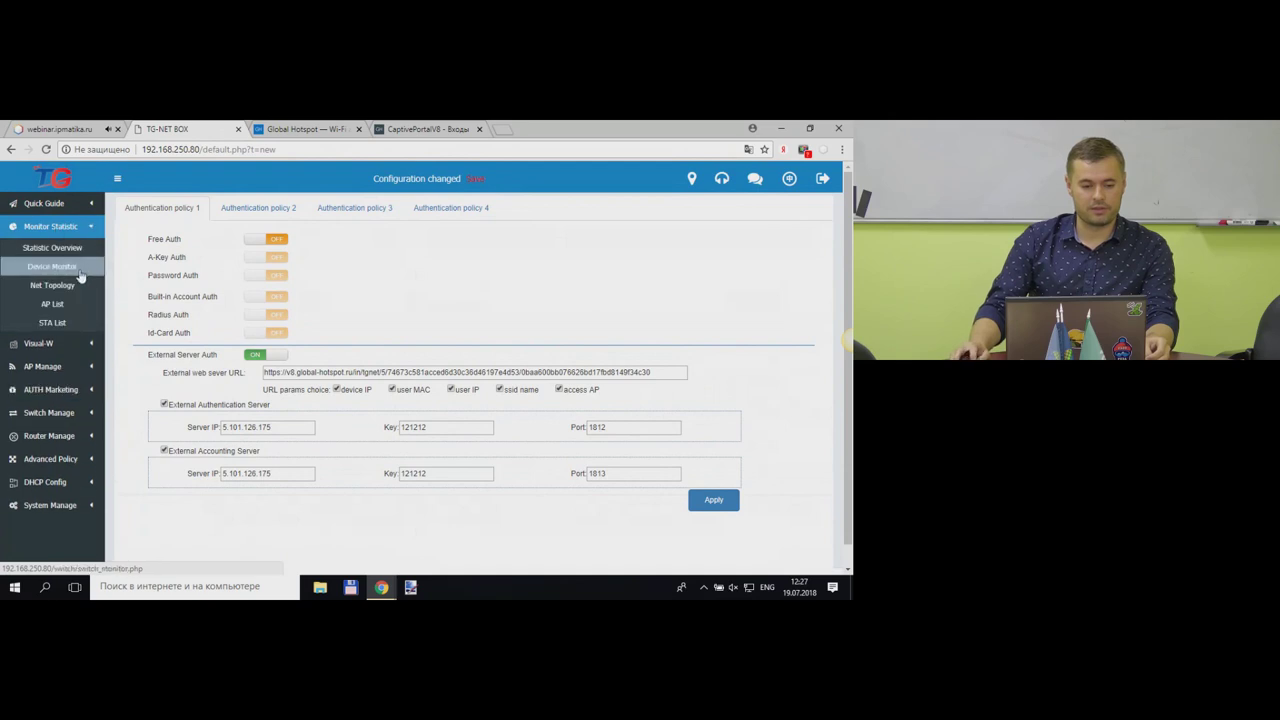
{"action": "left_click", "coordinate": [50, 343]}
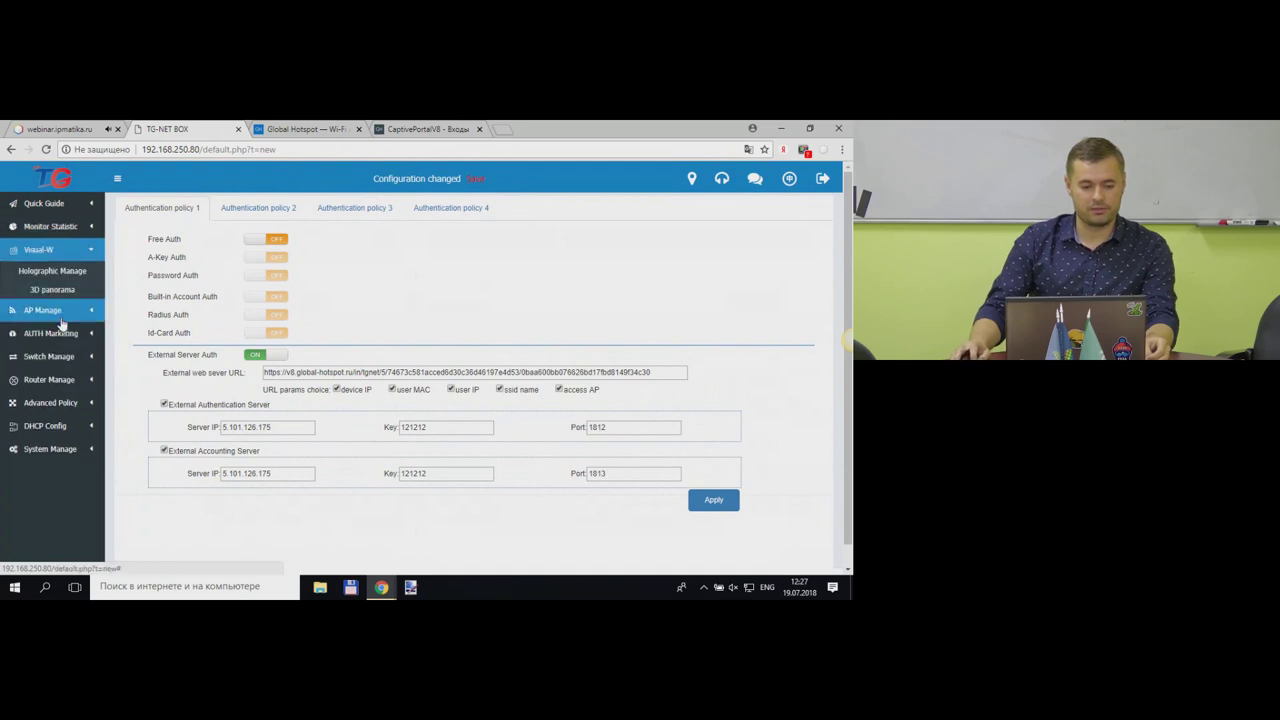
{"action": "left_click", "coordinate": [60, 316]}
{"action": "left_click", "coordinate": [62, 296]}
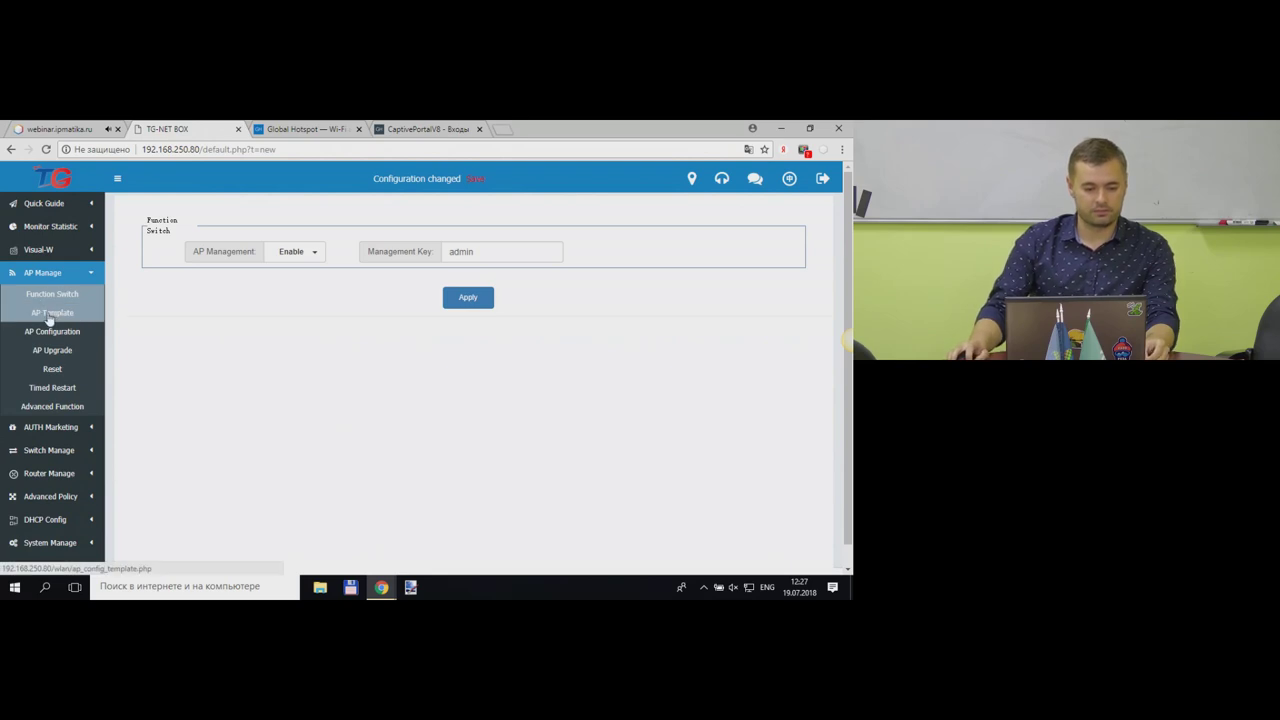
{"action": "left_click", "coordinate": [50, 316]}
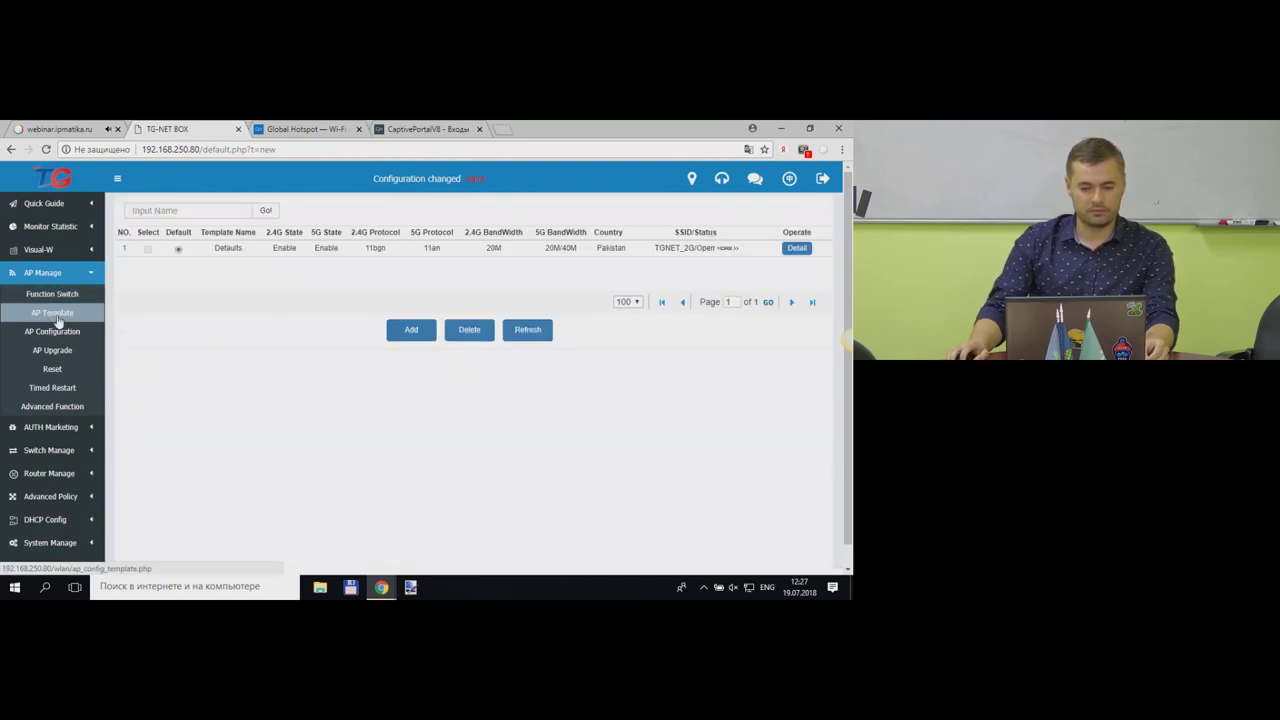
{"action": "left_click_drag", "start_coordinate": [653, 250], "coordinate": [695, 258]}
{"action": "left_click", "coordinate": [678, 349]}
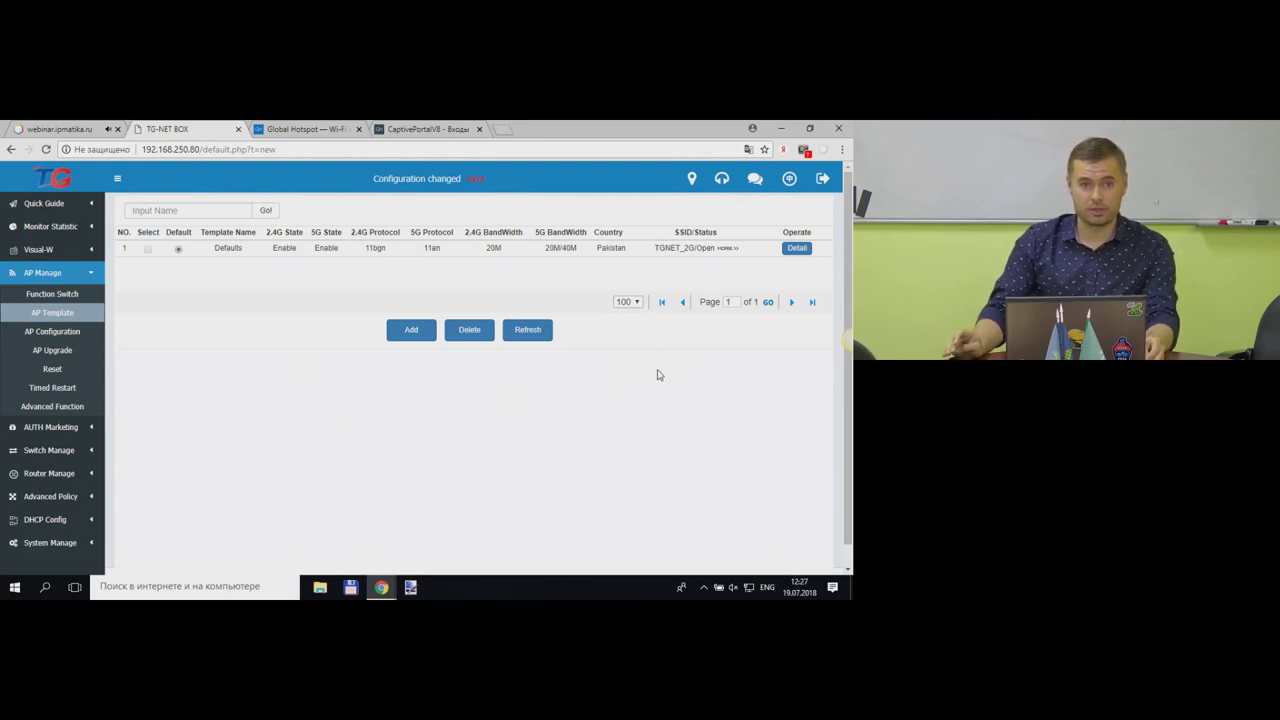
- Open the Defaults template details and keep the TGNET_2G forward mode on Centralize
{"action": "left_click", "coordinate": [798, 251]}
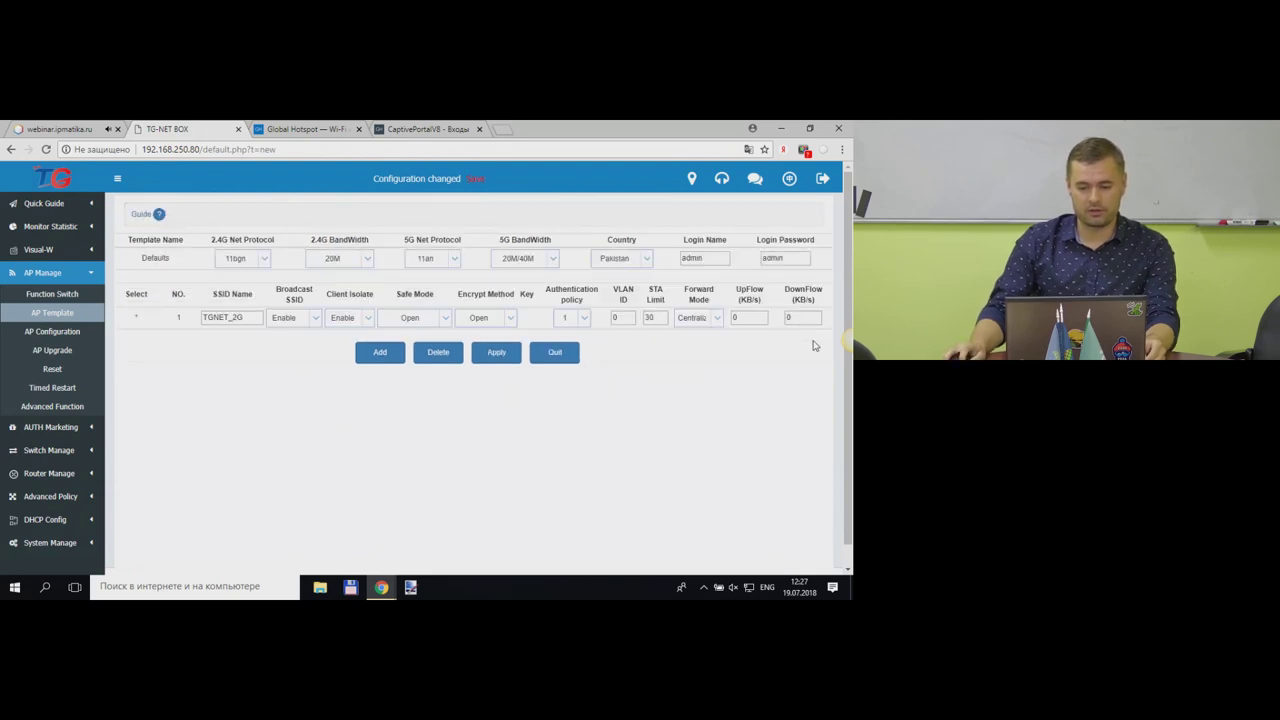
{"action": "left_click", "coordinate": [716, 318]}
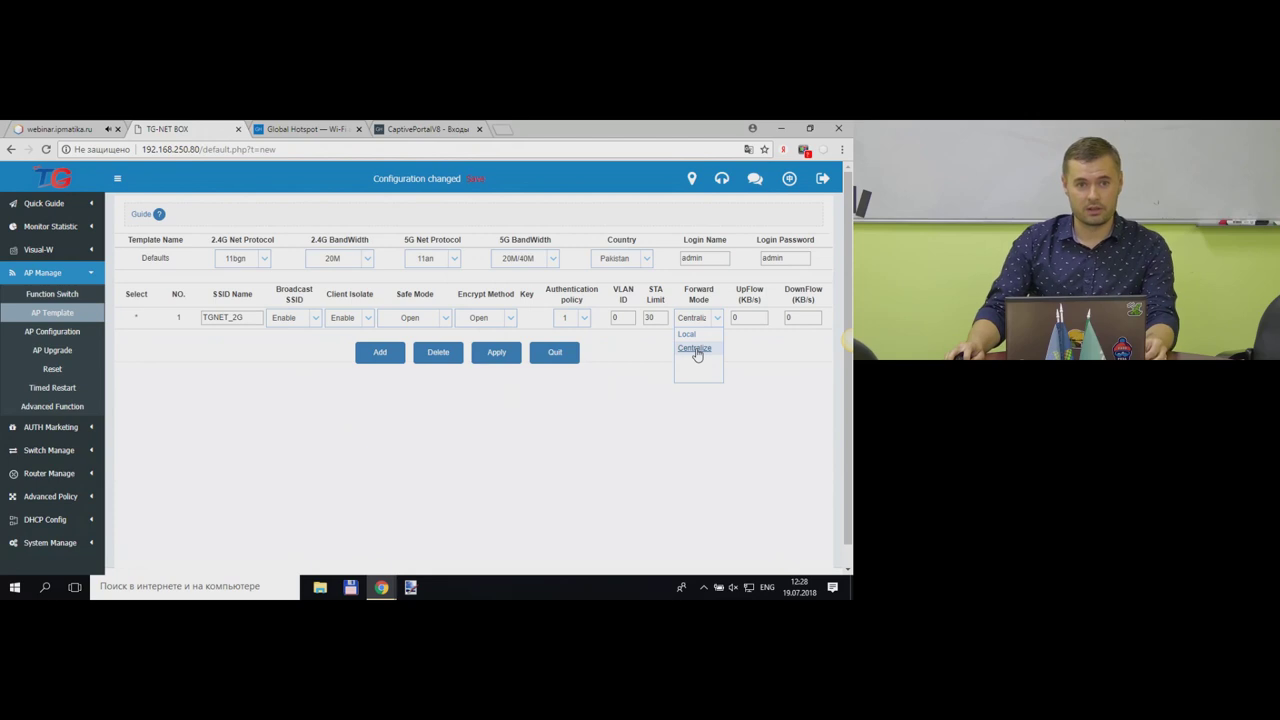
{"action": "left_click", "coordinate": [697, 352]}
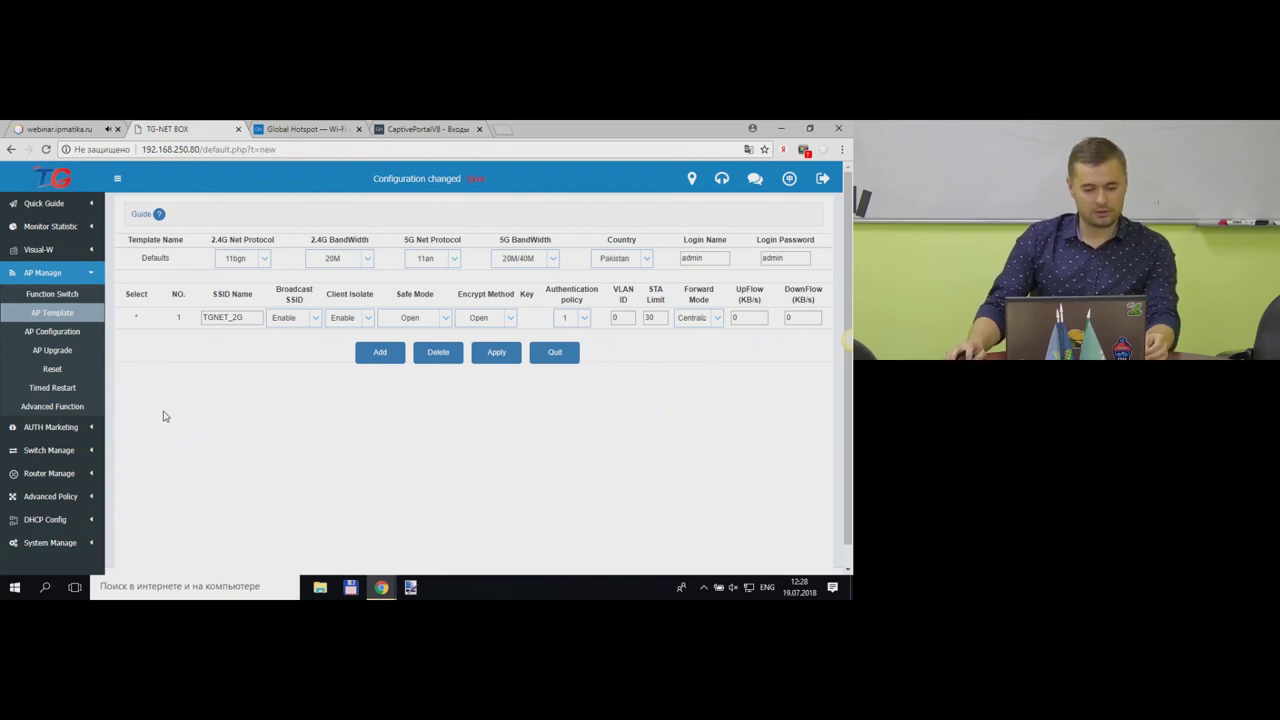
- Show DHCP Config: User Mode, pool 192.168.1.2–192.168.1.10, gateway 192.168.1.1, DNS 8.8.8.8
{"action": "left_click", "coordinate": [55, 521]}
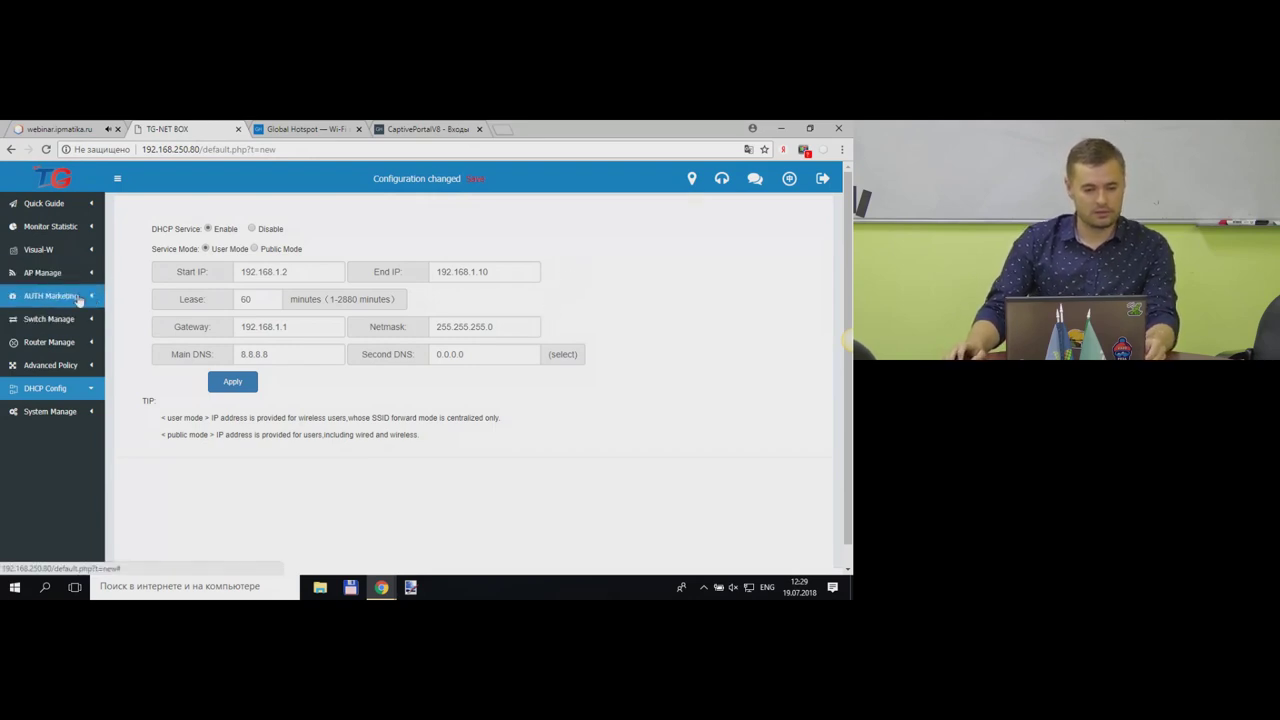
{"action": "left_click", "coordinate": [70, 227]}
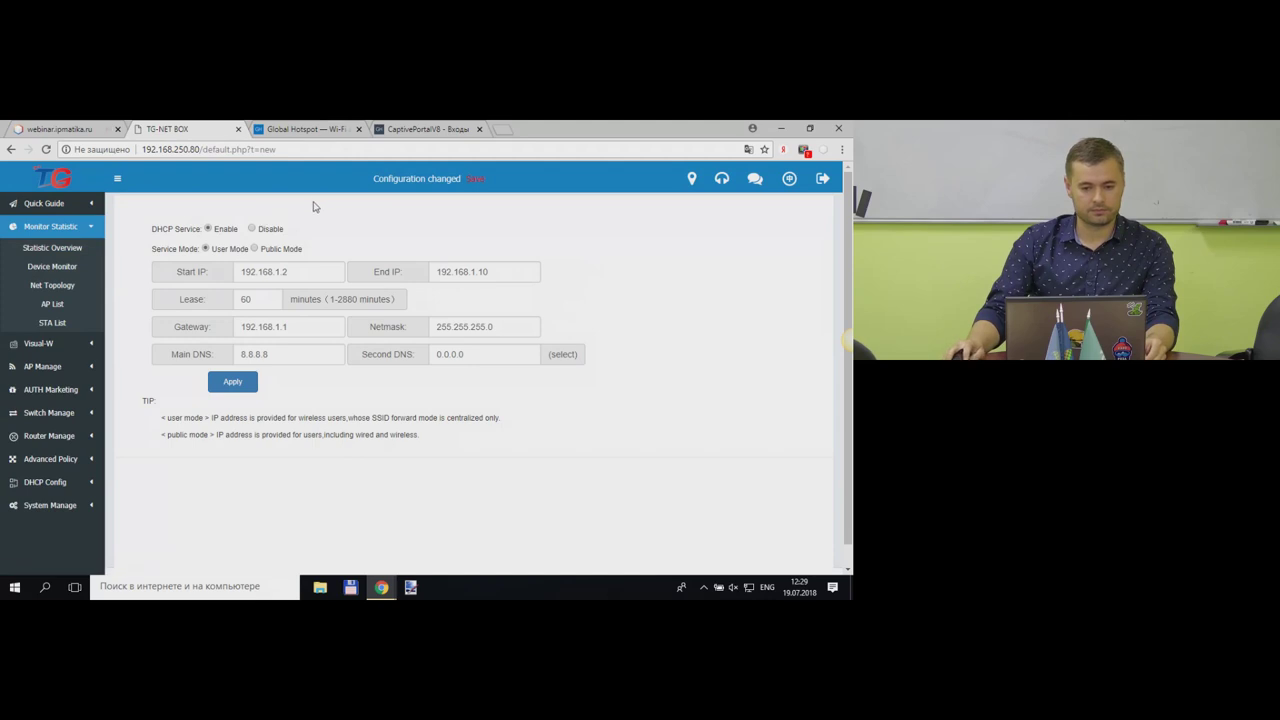
{"action": "left_click", "coordinate": [423, 130]}
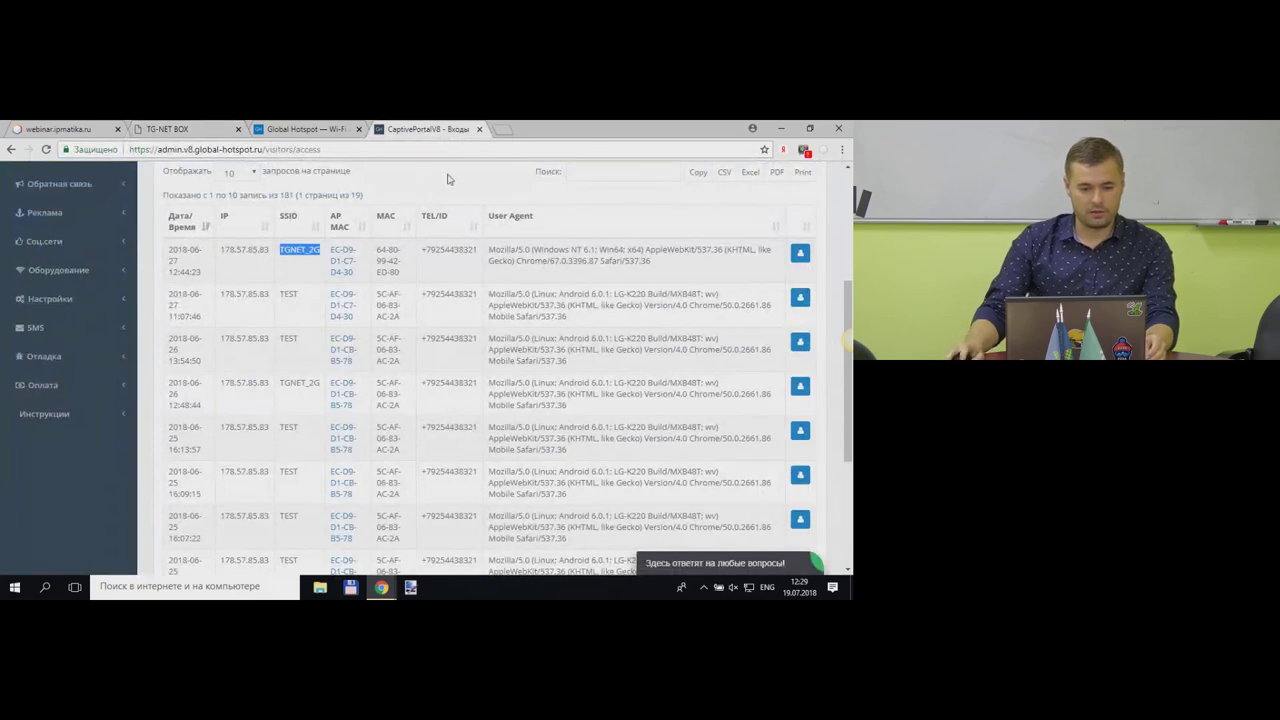
{"action": "left_click", "coordinate": [205, 128]}
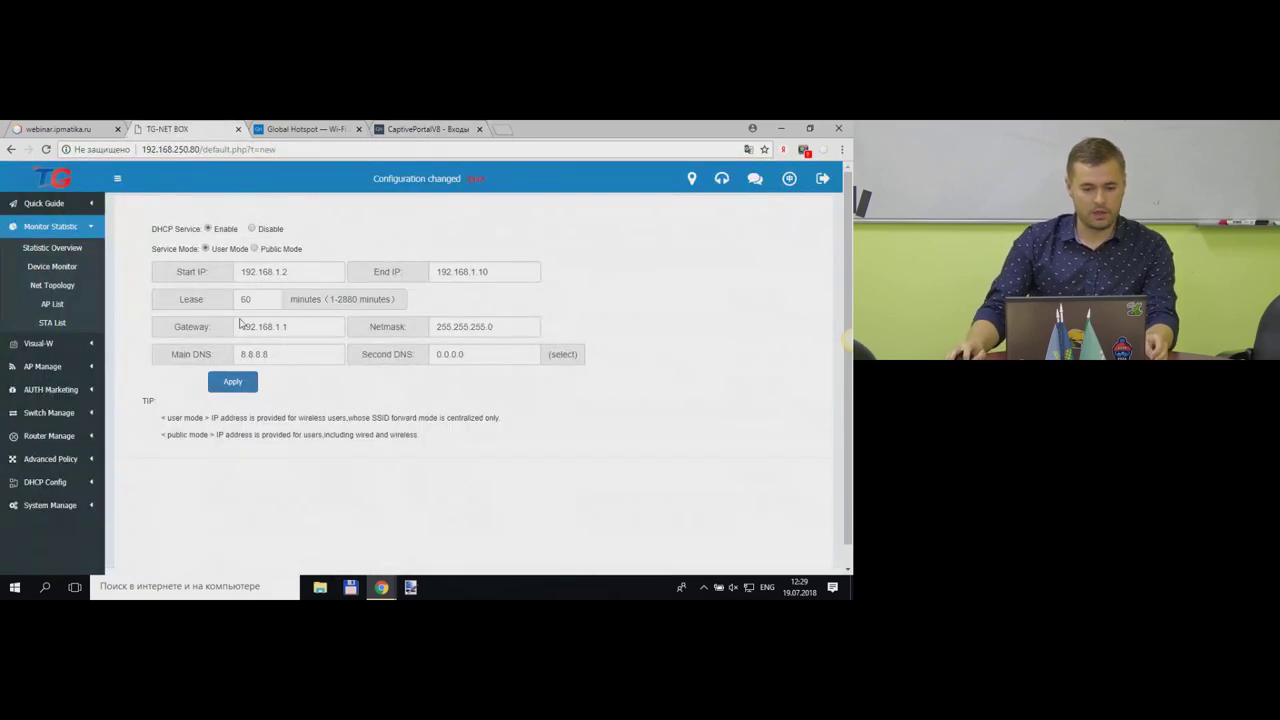
{"action": "left_click", "coordinate": [59, 390]}
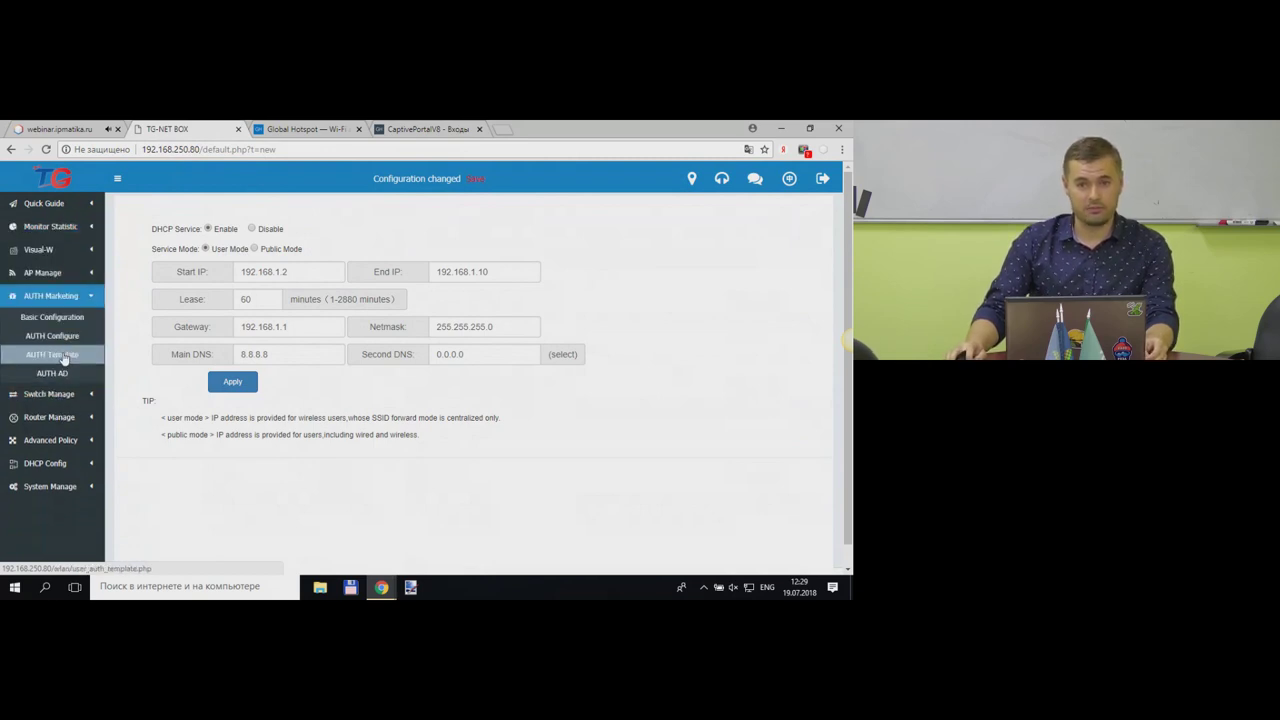
- Replace External Server Auth with Built-in Account Auth on policy 1 and open Usr List
{"action": "left_click", "coordinate": [60, 336]}
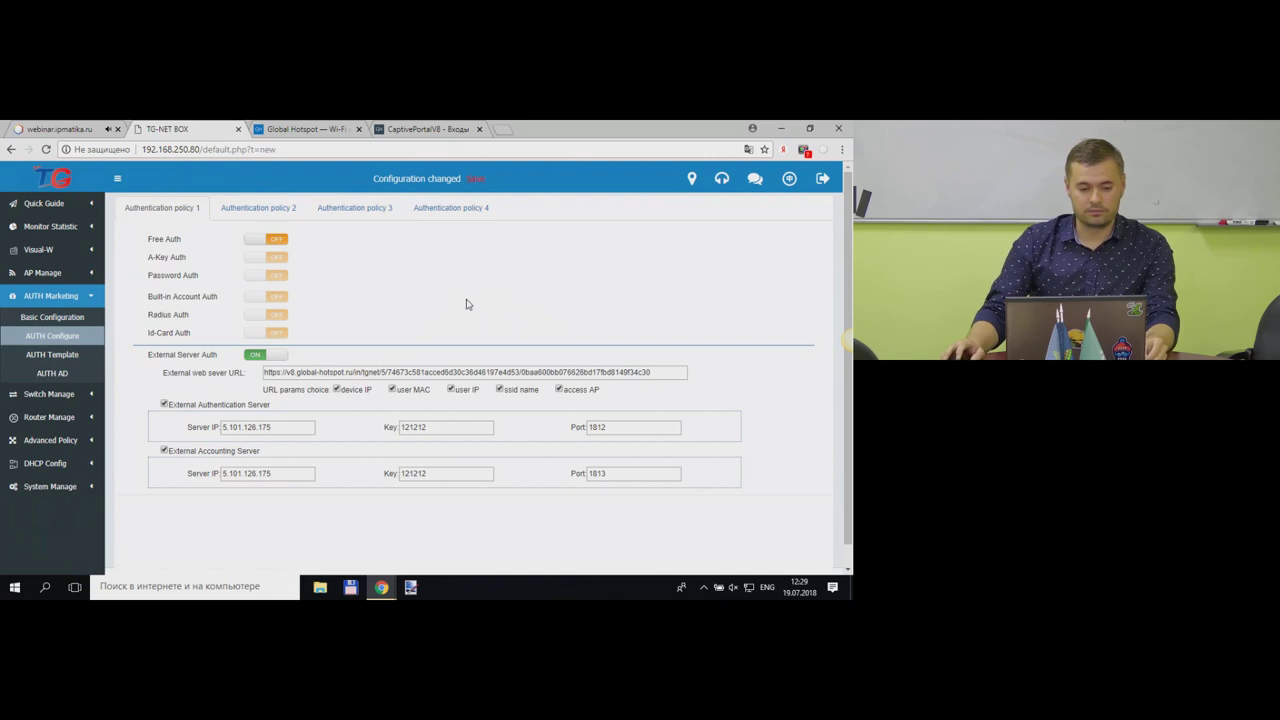
{"action": "left_click", "coordinate": [276, 300]}
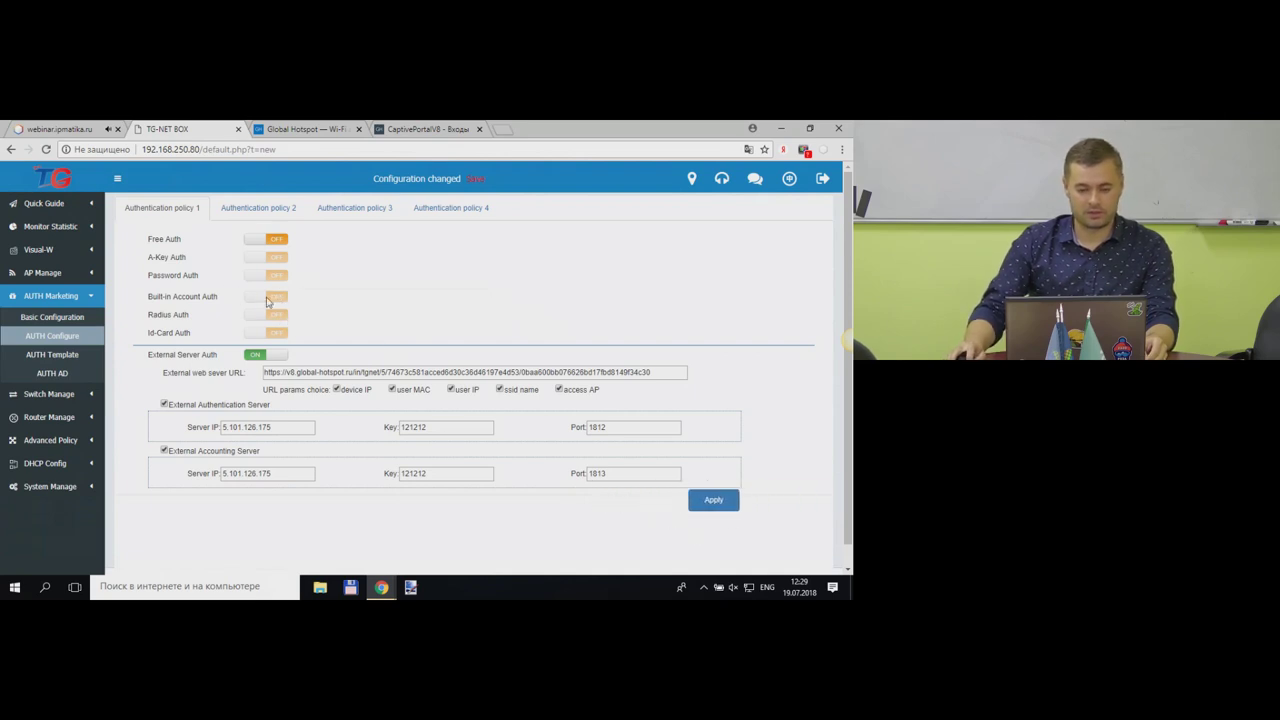
{"action": "left_click", "coordinate": [258, 356]}
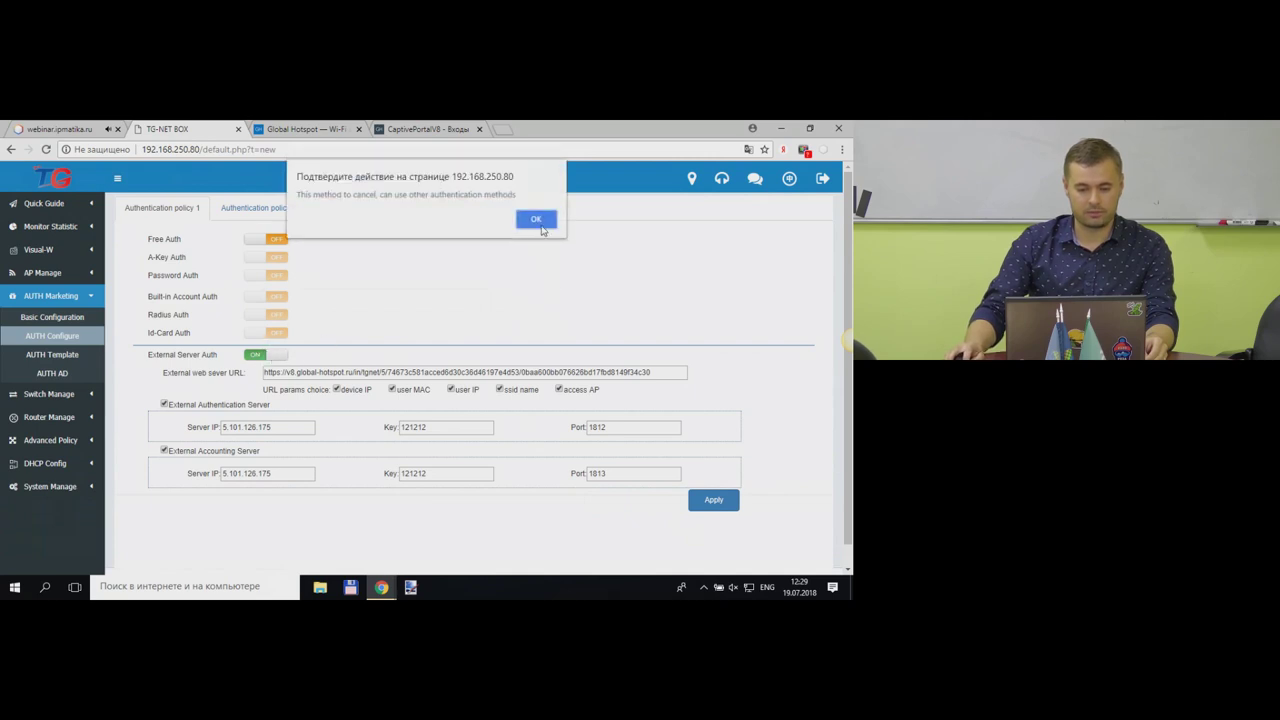
{"action": "left_click", "coordinate": [541, 223]}
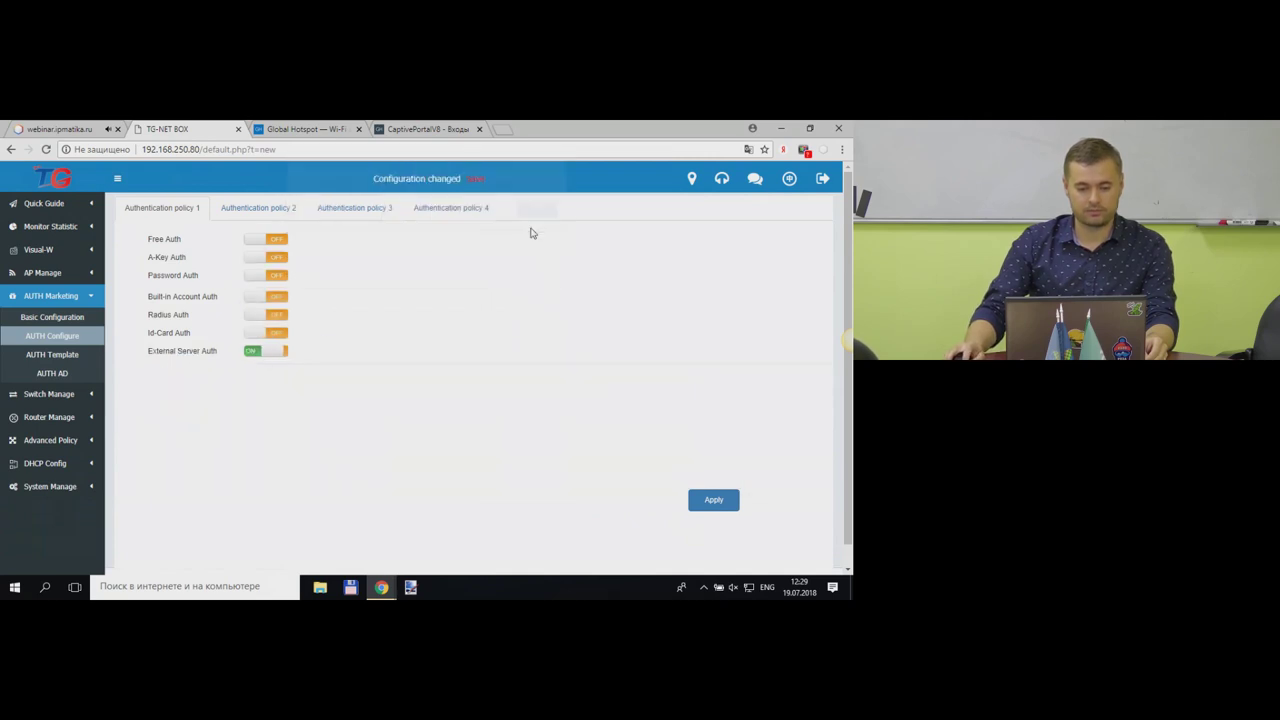
{"action": "left_click", "coordinate": [277, 298]}
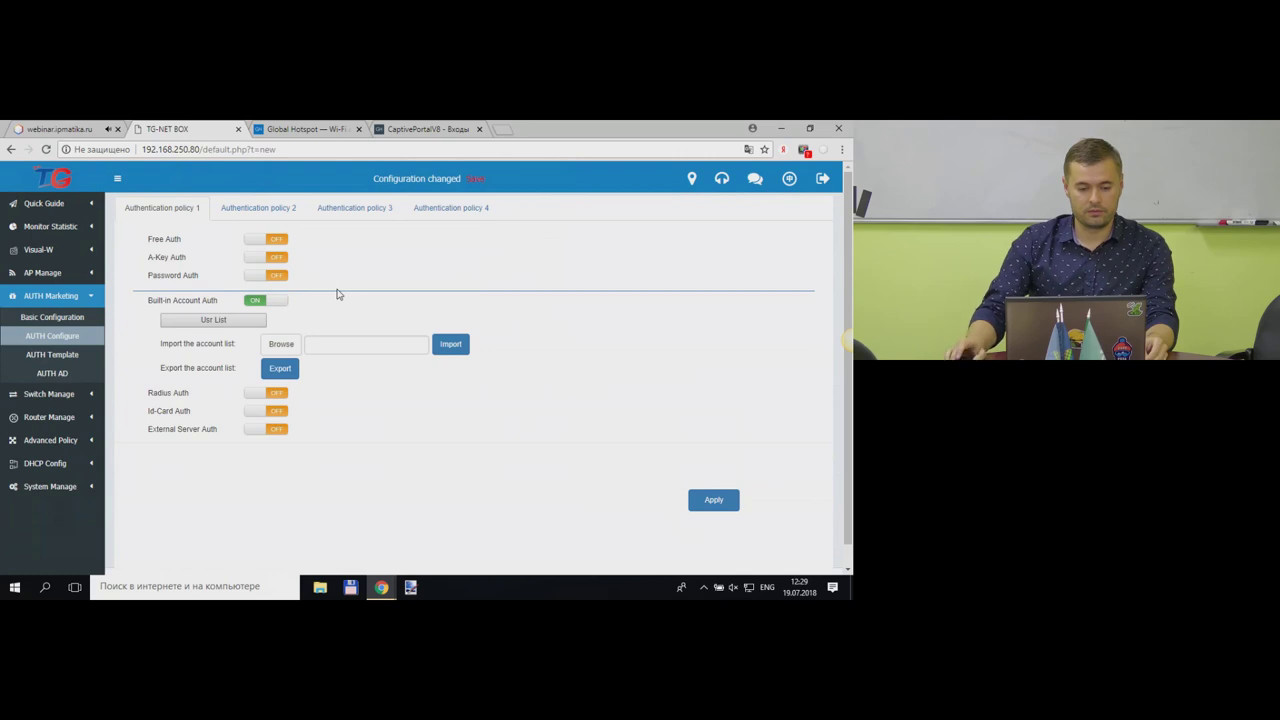
{"action": "left_click", "coordinate": [220, 321]}
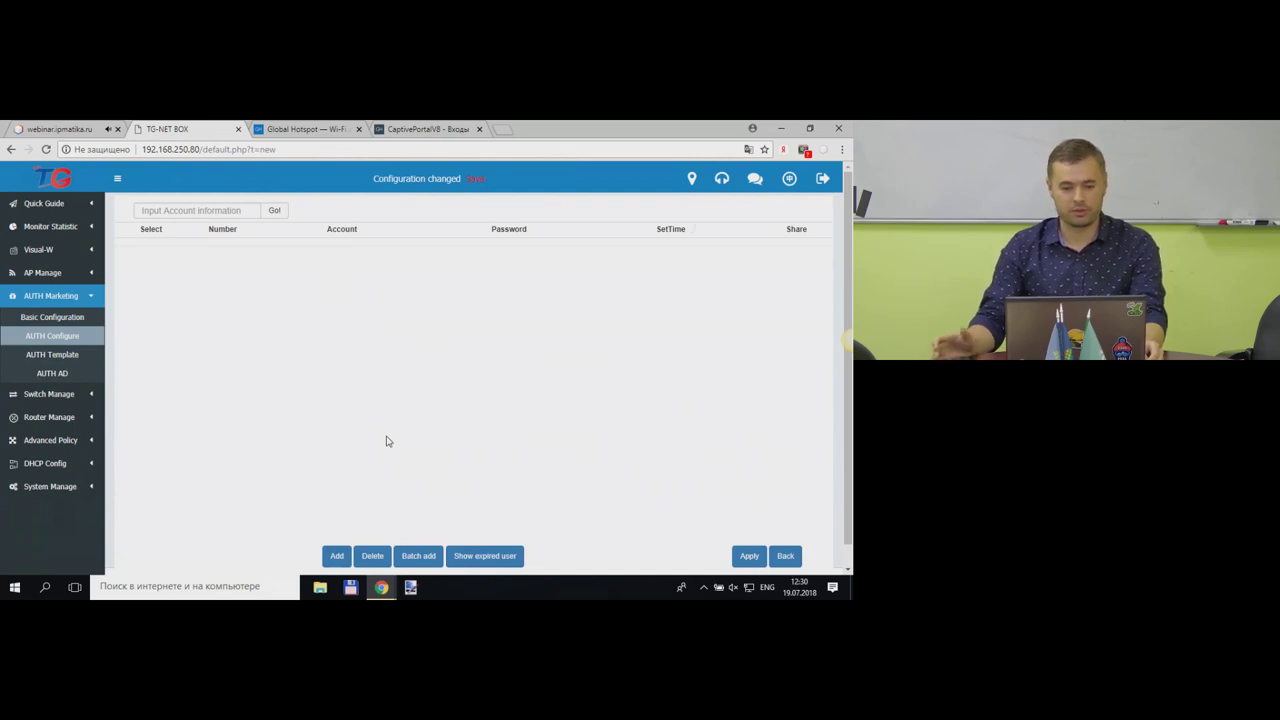
- Add a built-in account with an edited login name, expiry 2018-07-26 and share 2, and apply
{"action": "left_click", "coordinate": [338, 555]}
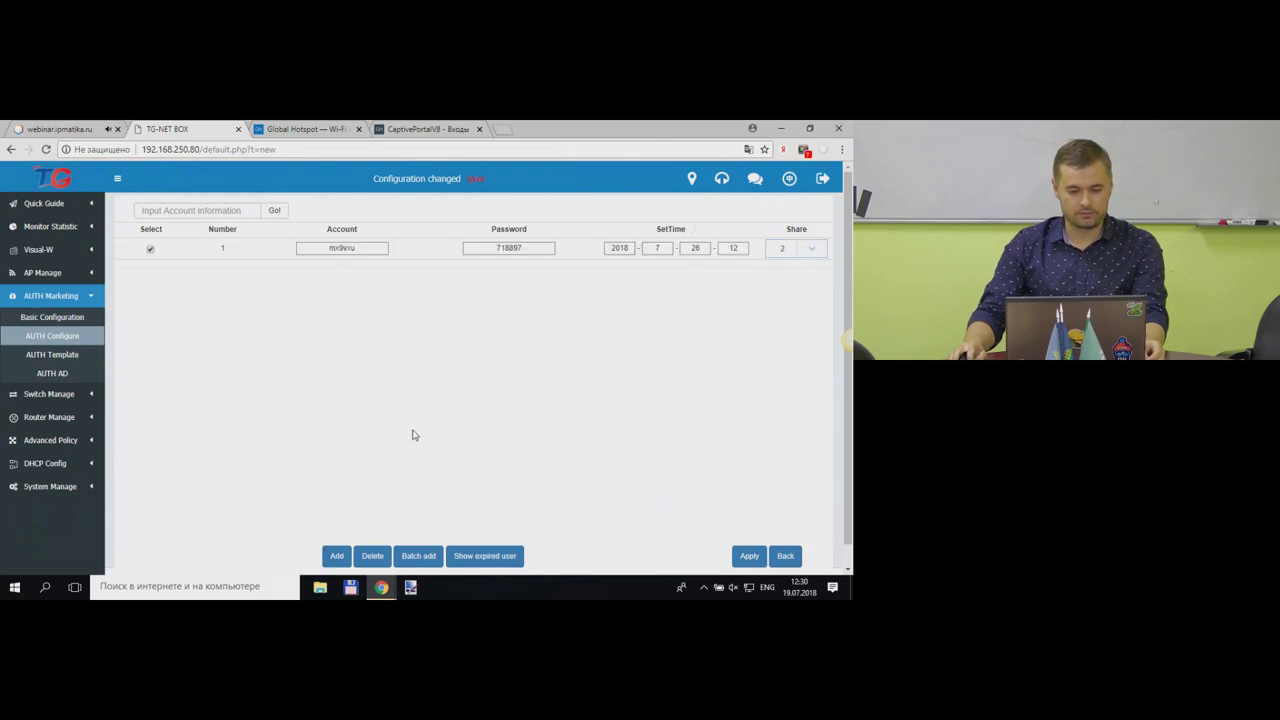
{"action": "left_click", "coordinate": [372, 253]}
{"action": "left_click_drag", "start_coordinate": [336, 254], "coordinate": [385, 251]}
{"action": "type", "text": "9vxu"}
{"action": "double_click", "coordinate": [357, 248]}
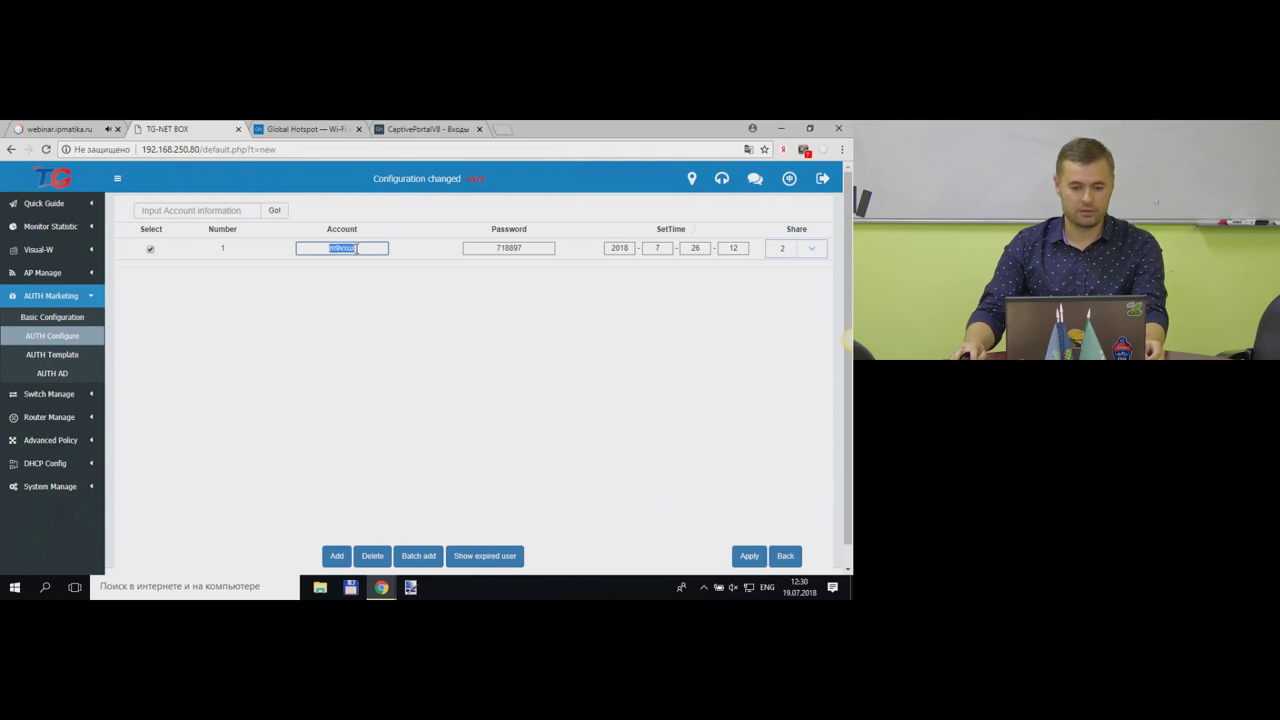
{"action": "left_click", "coordinate": [527, 249]}
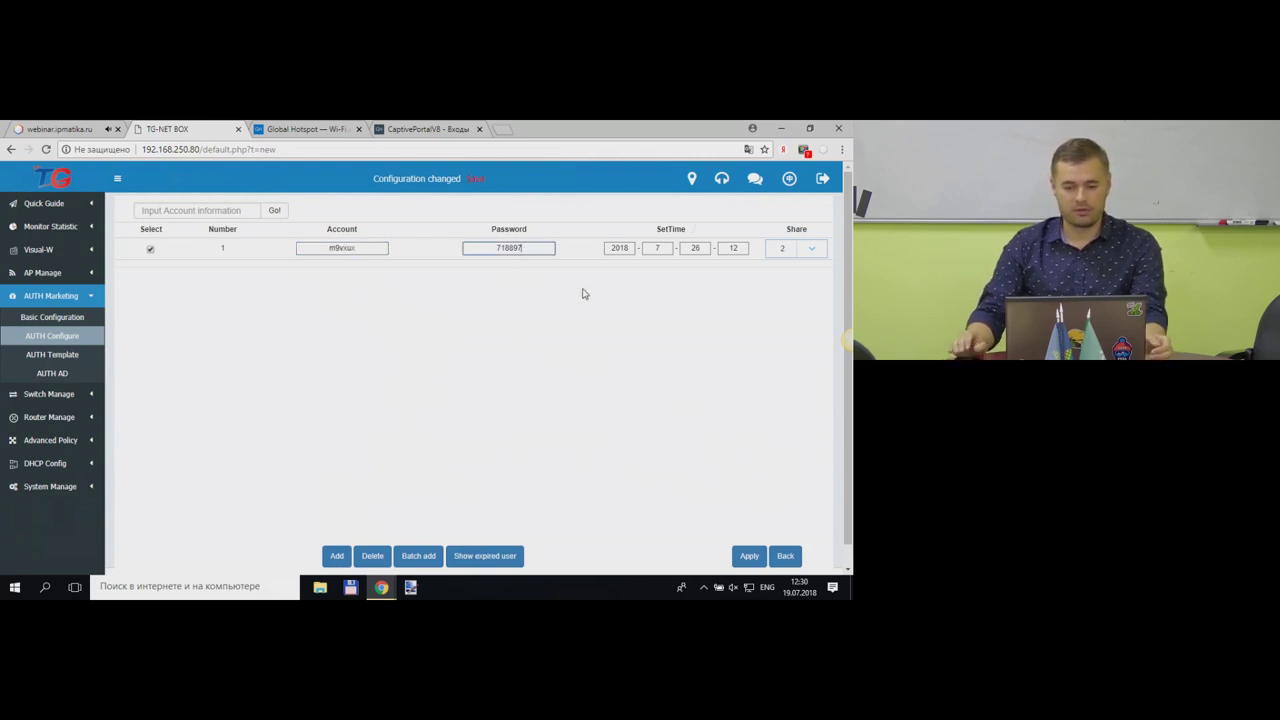
{"action": "left_click", "coordinate": [747, 557]}
{"action": "left_click", "coordinate": [482, 216]}
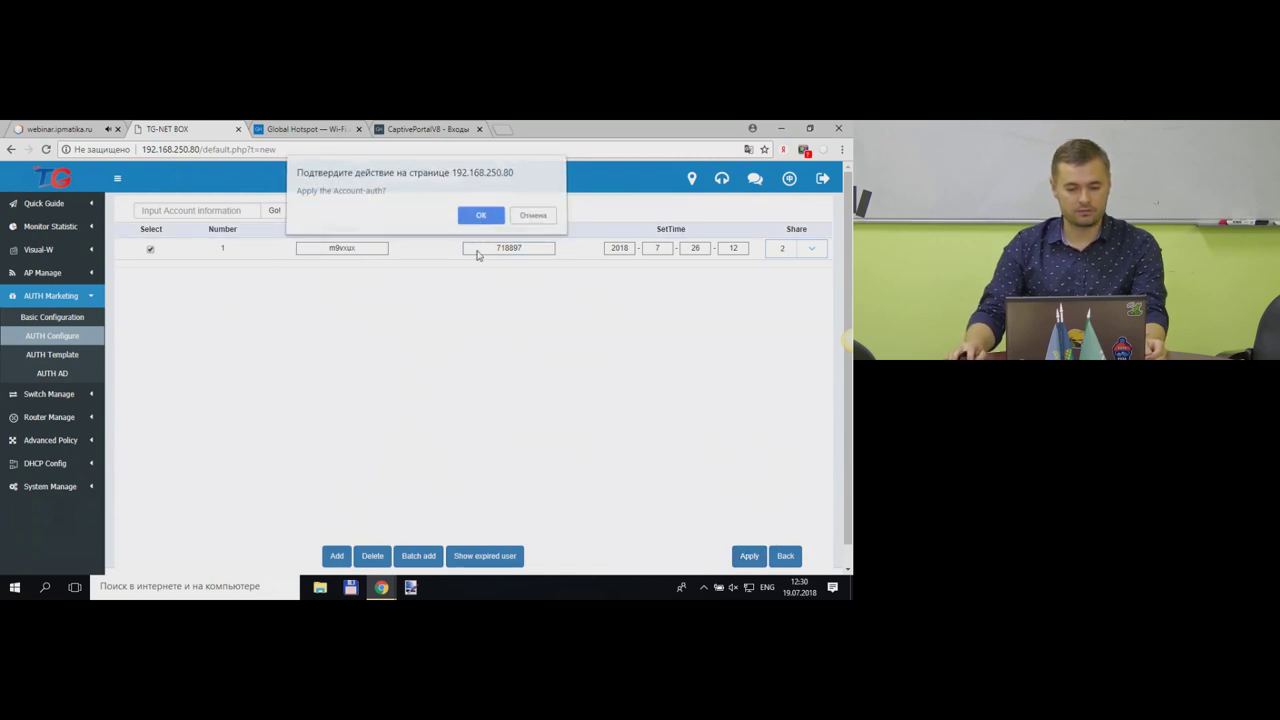
{"action": "left_click", "coordinate": [546, 217]}
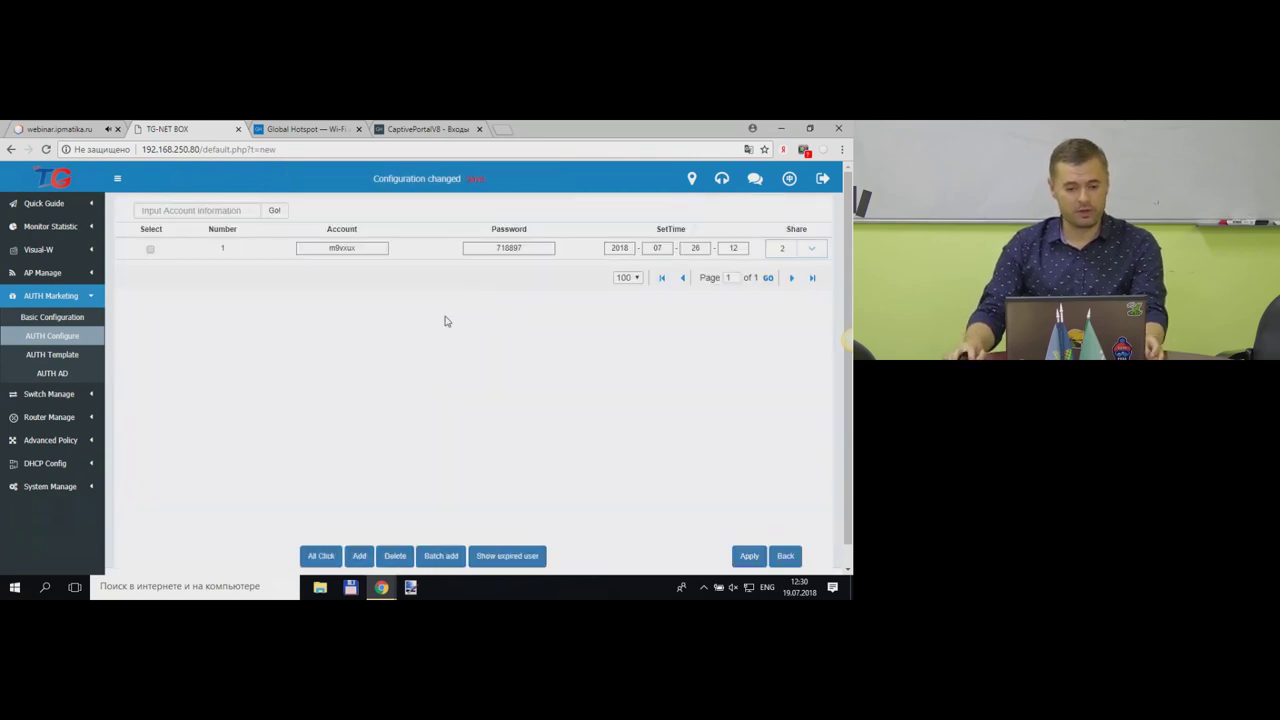
- Open AUTH Template, where Auth Template 1 is selected over Auth Template 4
{"action": "left_click", "coordinate": [57, 356]}
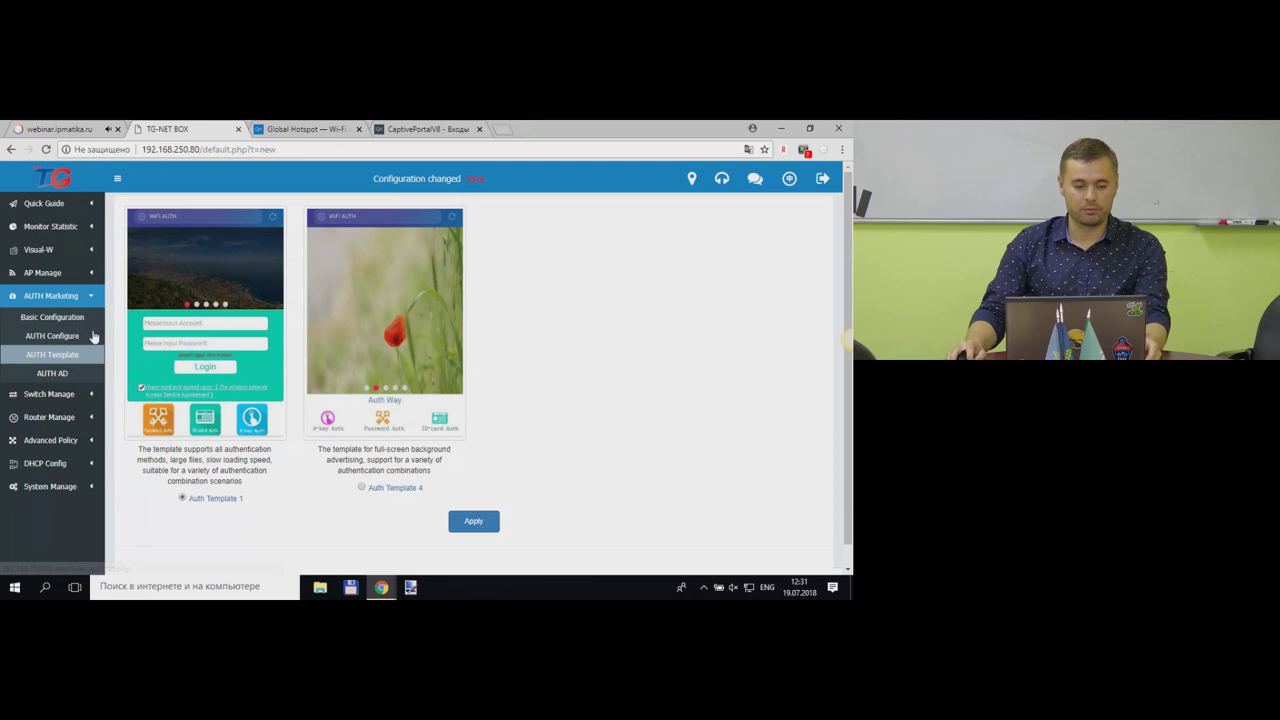
- In AUTH Configure, turn External Server Auth off and Radius Auth on for policy 1
{"action": "left_click", "coordinate": [60, 338]}
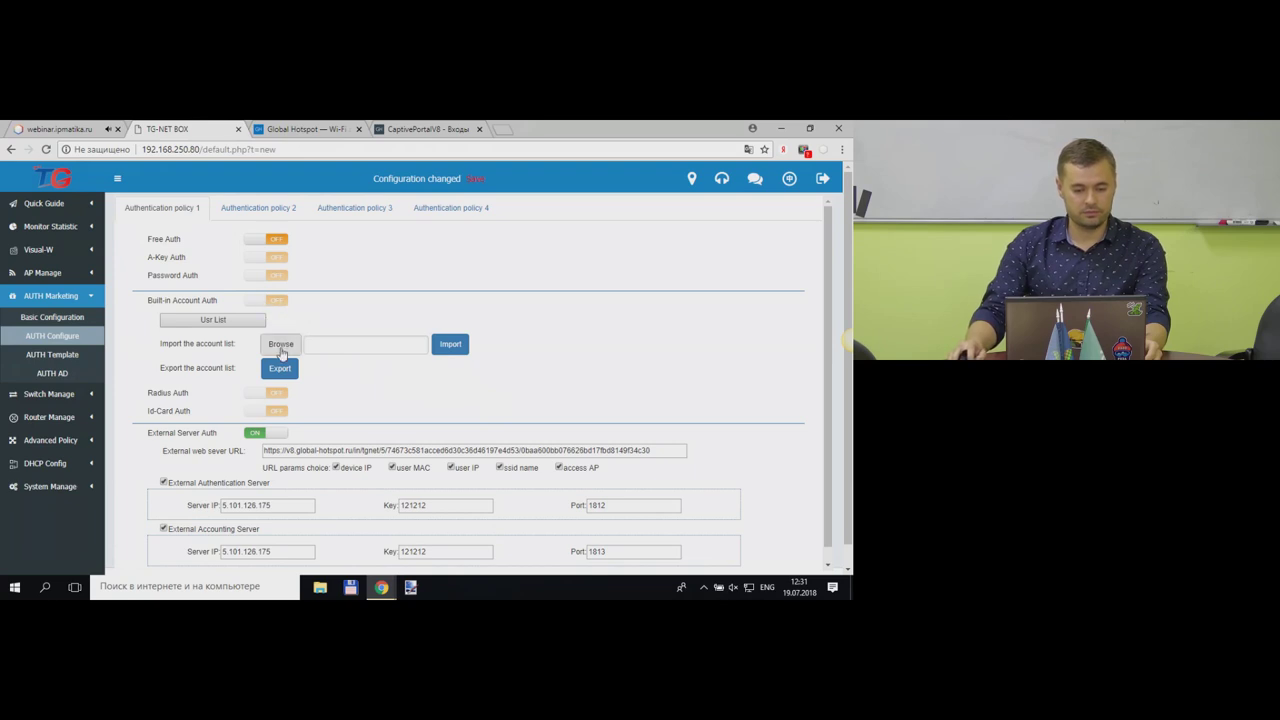
{"action": "left_click", "coordinate": [253, 437]}
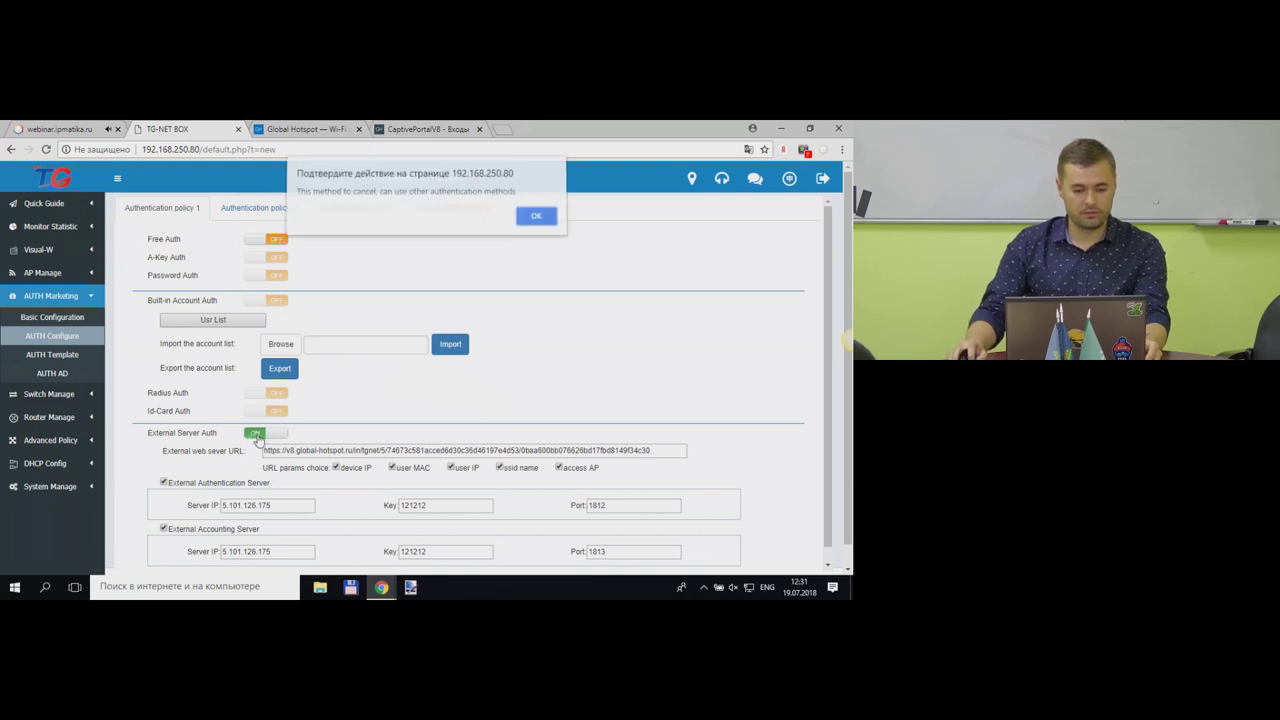
{"action": "left_click", "coordinate": [535, 220]}
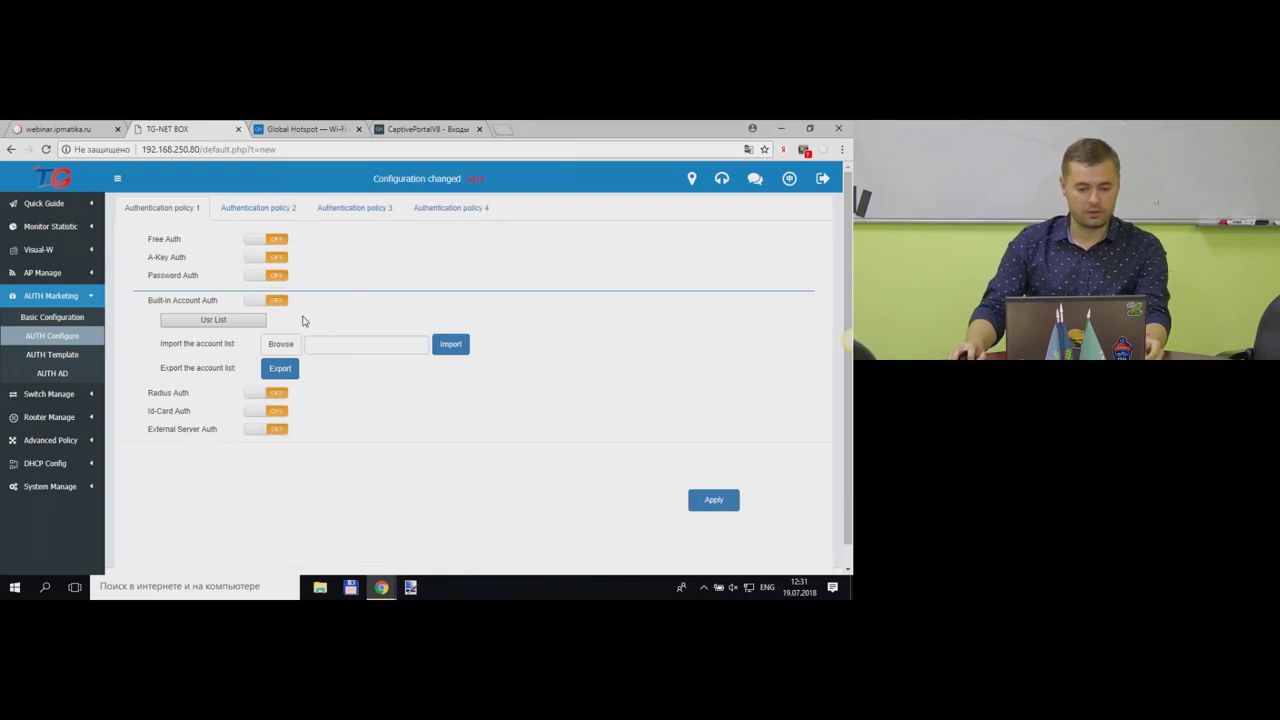
{"action": "left_click", "coordinate": [283, 395]}
{"action": "scroll", "coordinate": [610, 391], "scroll_direction": "down", "scroll_amount": 1}
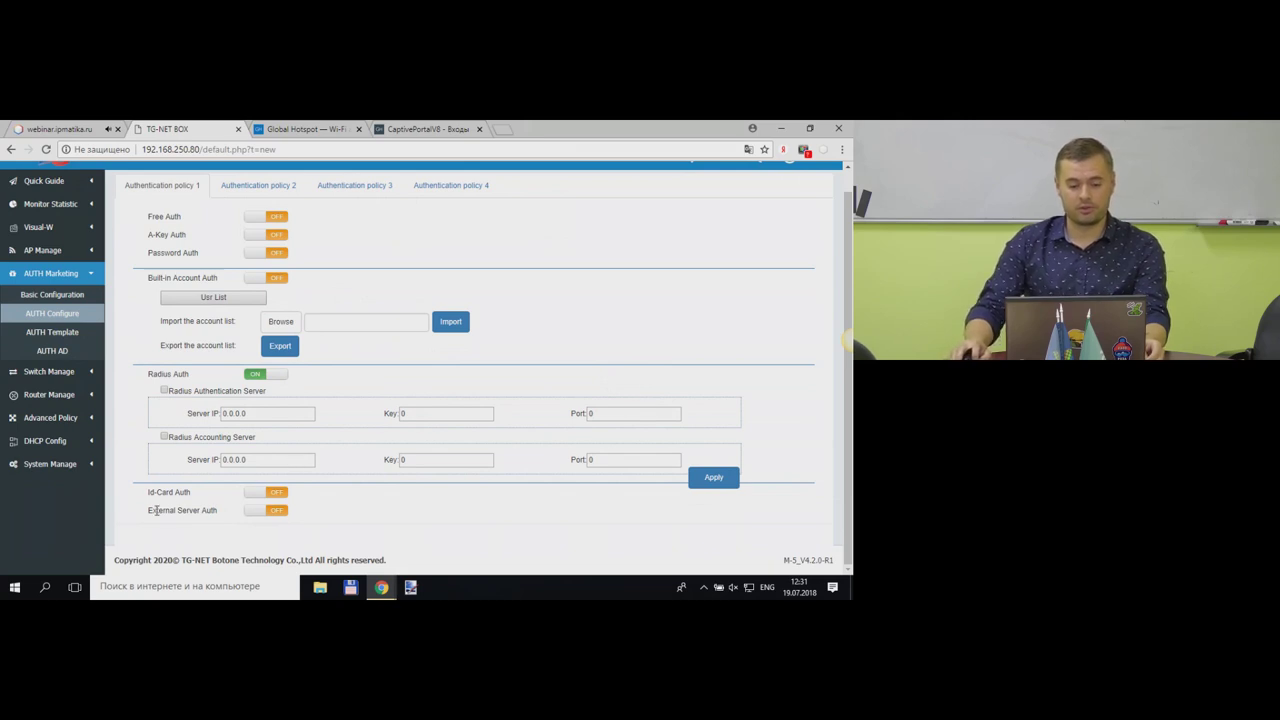
- Turn Radius Auth back off and re-enable External Server Auth for policy 1, confirming
{"action": "left_click_drag", "start_coordinate": [148, 514], "coordinate": [202, 512]}
{"action": "left_click", "coordinate": [225, 522]}
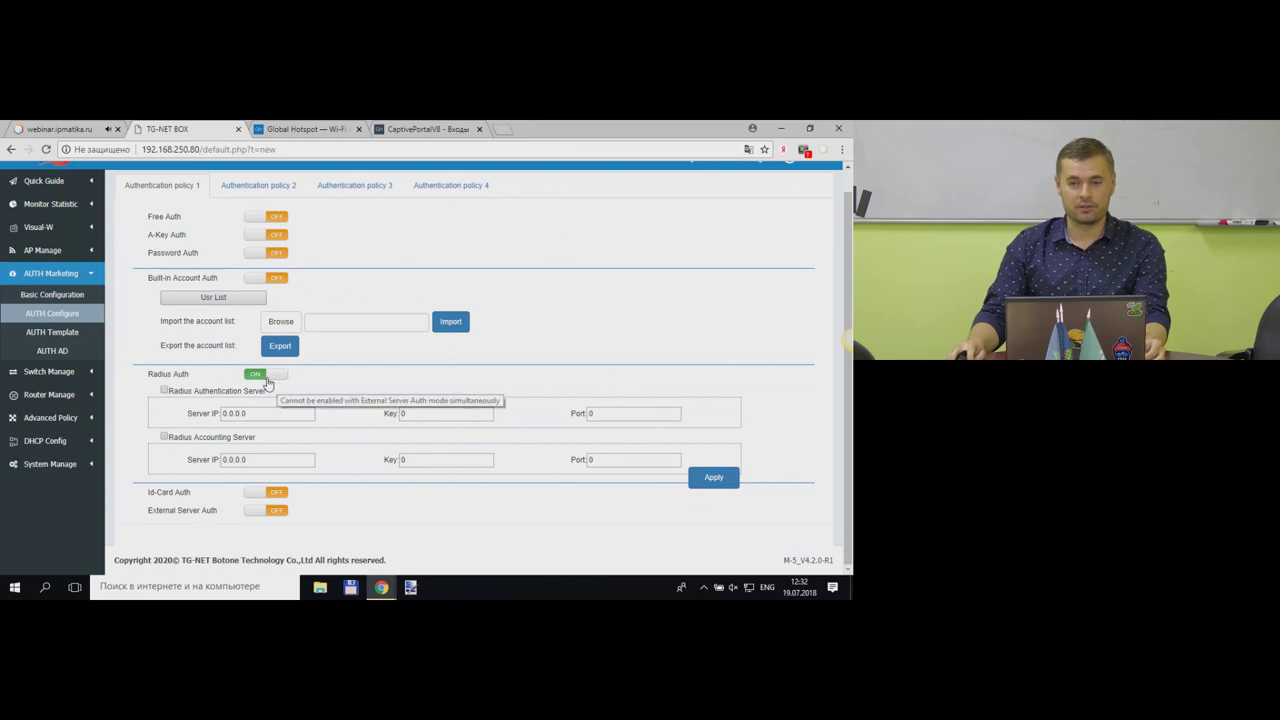
{"action": "left_click", "coordinate": [282, 377]}
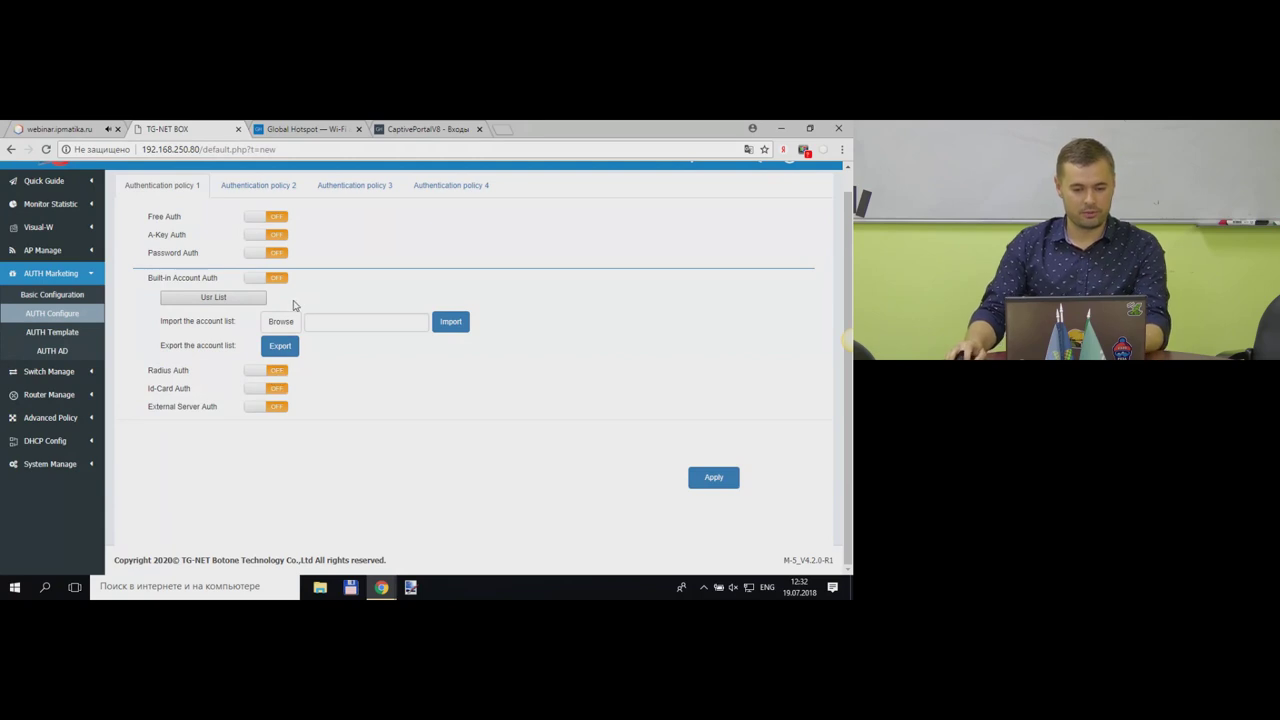
{"action": "left_click", "coordinate": [282, 409]}
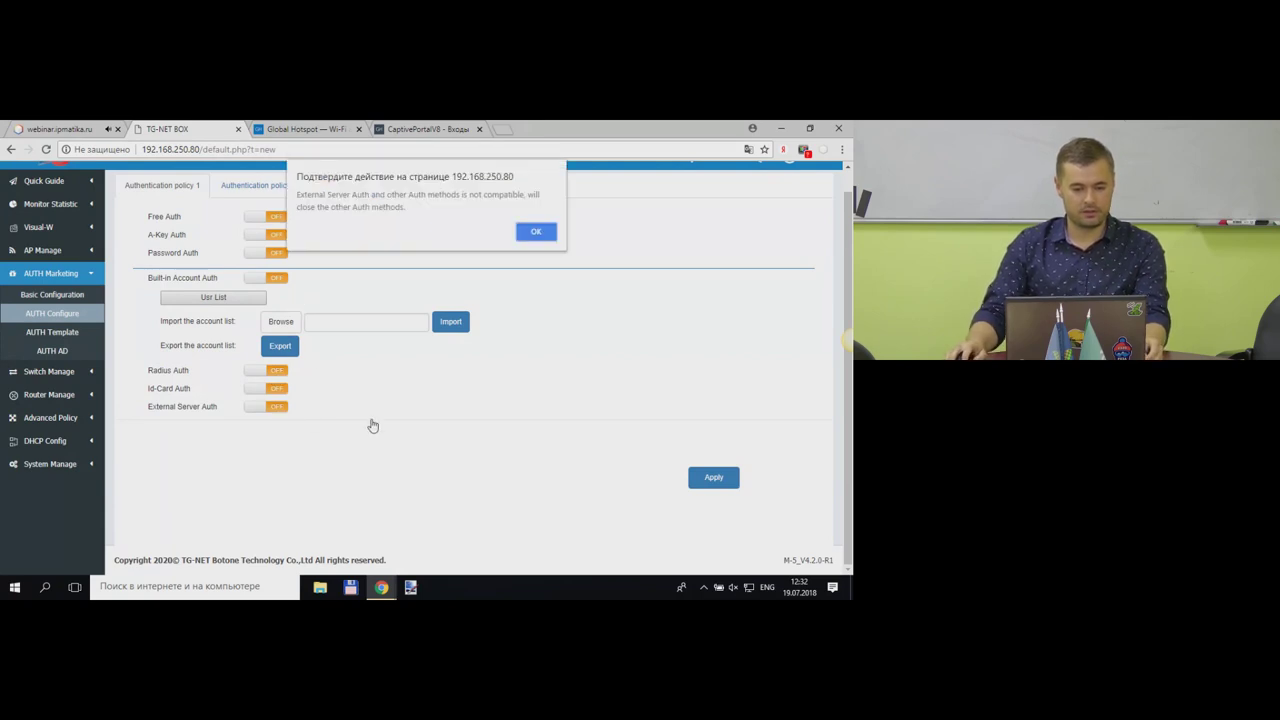
{"action": "left_click", "coordinate": [537, 232]}
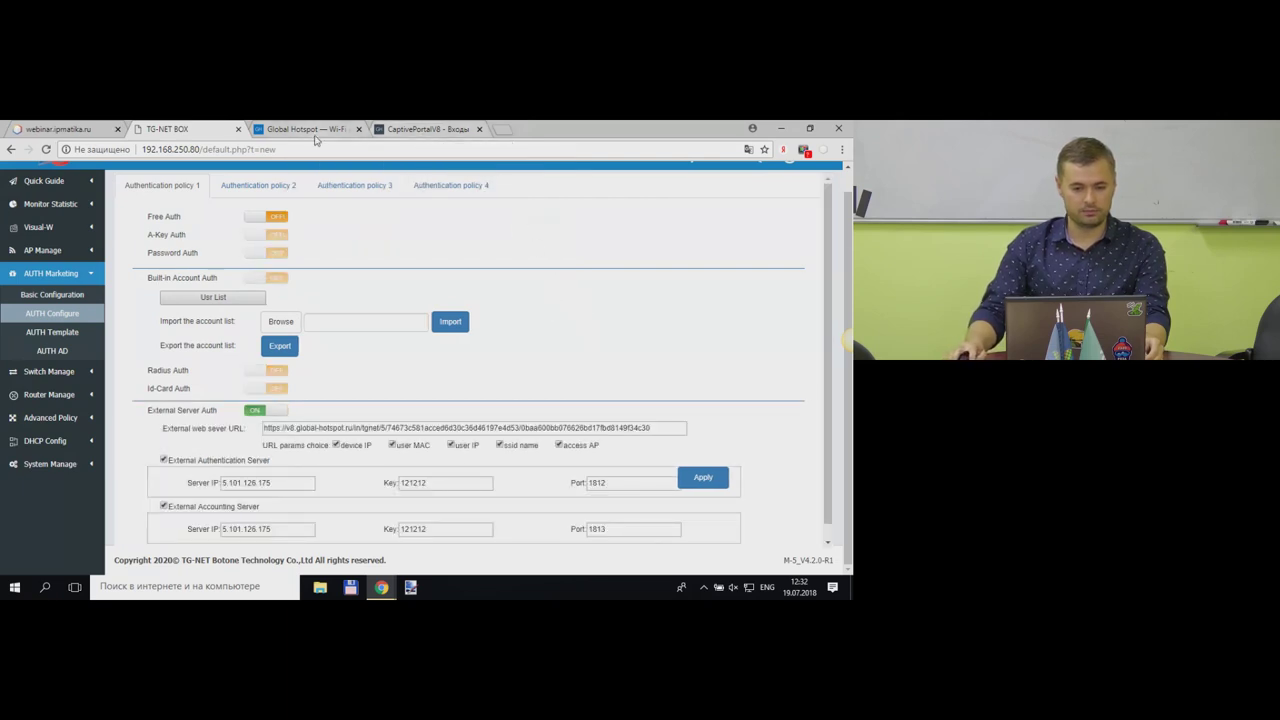
{"action": "left_click", "coordinate": [71, 130]}
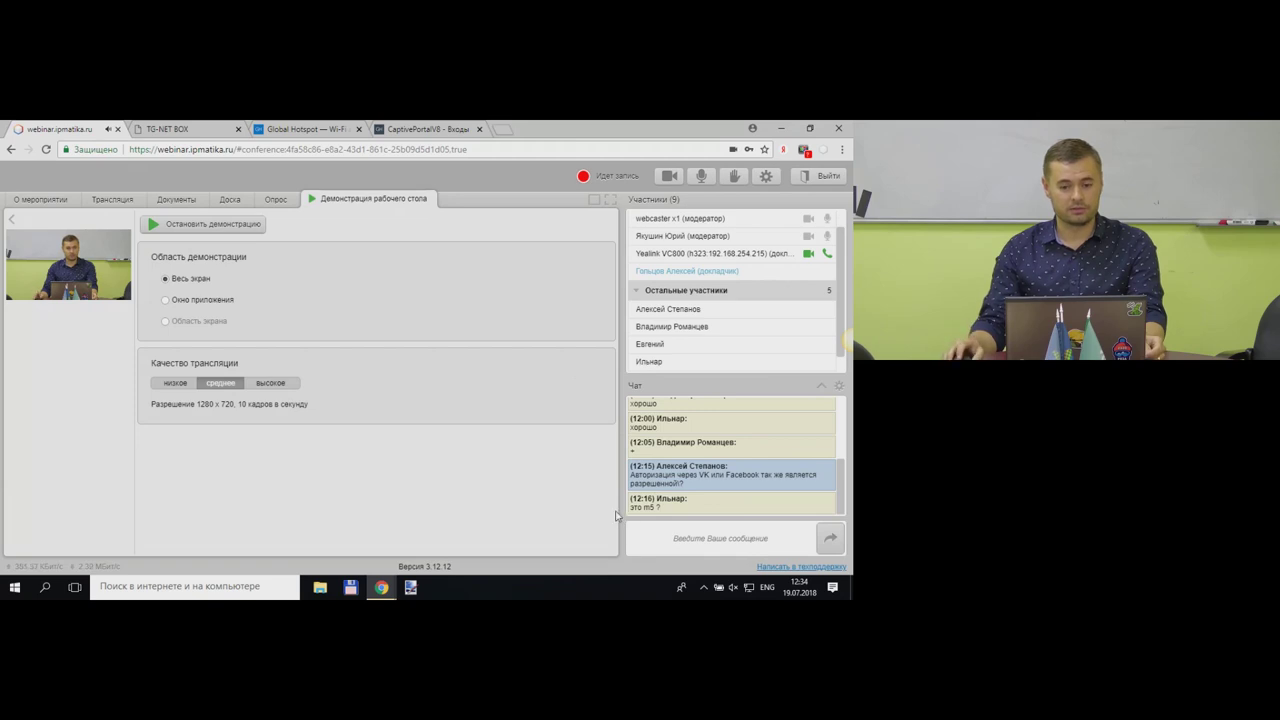
- Highlight the 1280 x 720 resolution line, then bring up the hotspot visitor access table
{"action": "left_click_drag", "start_coordinate": [316, 406], "coordinate": [158, 405]}
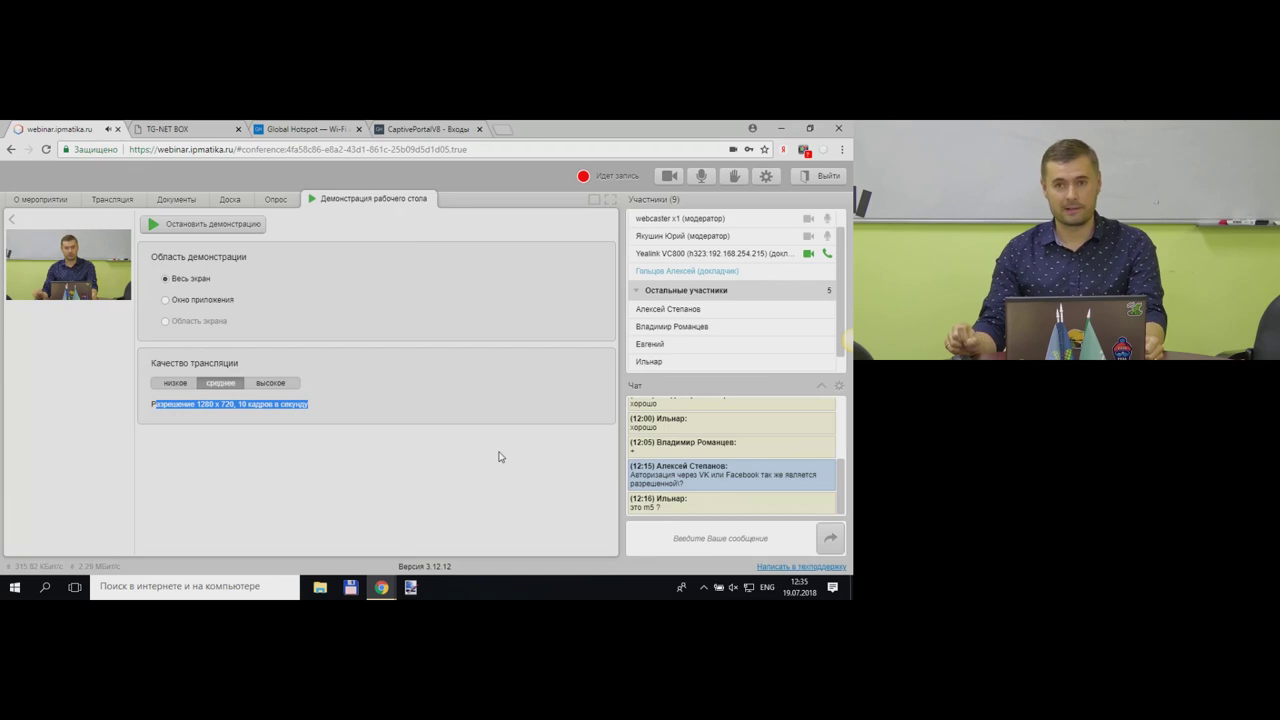
{"action": "left_click", "coordinate": [445, 130]}
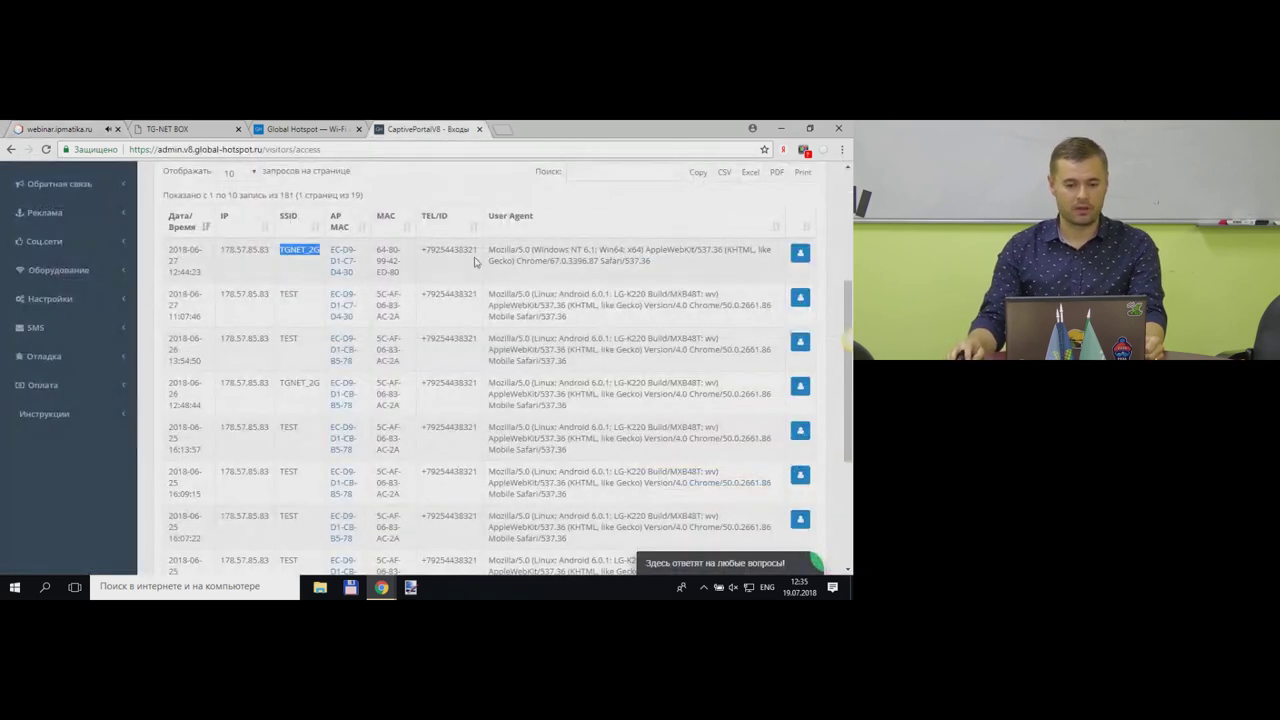
- Show the global-hotspot.ru landing page, with SMS/call Wi-Fi authorization from 583 rub./month
{"action": "left_click", "coordinate": [278, 129]}
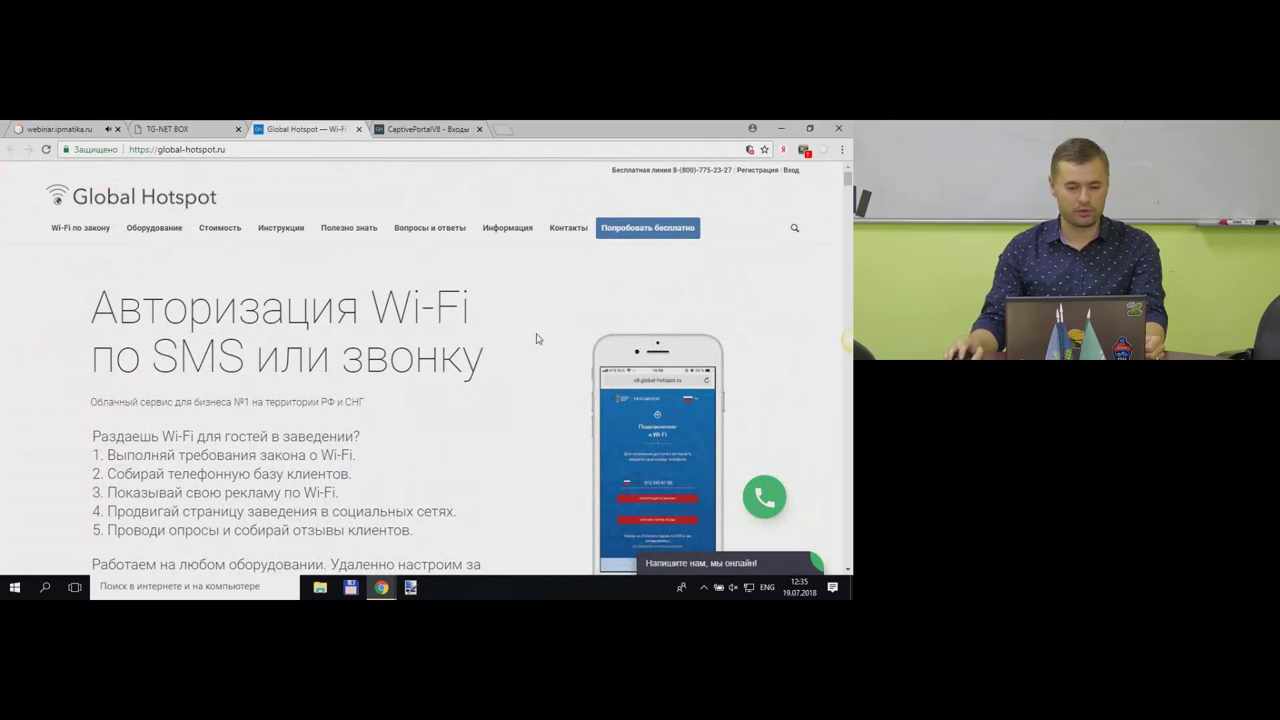
{"action": "scroll", "coordinate": [545, 383], "scroll_direction": "down", "scroll_amount": 1}
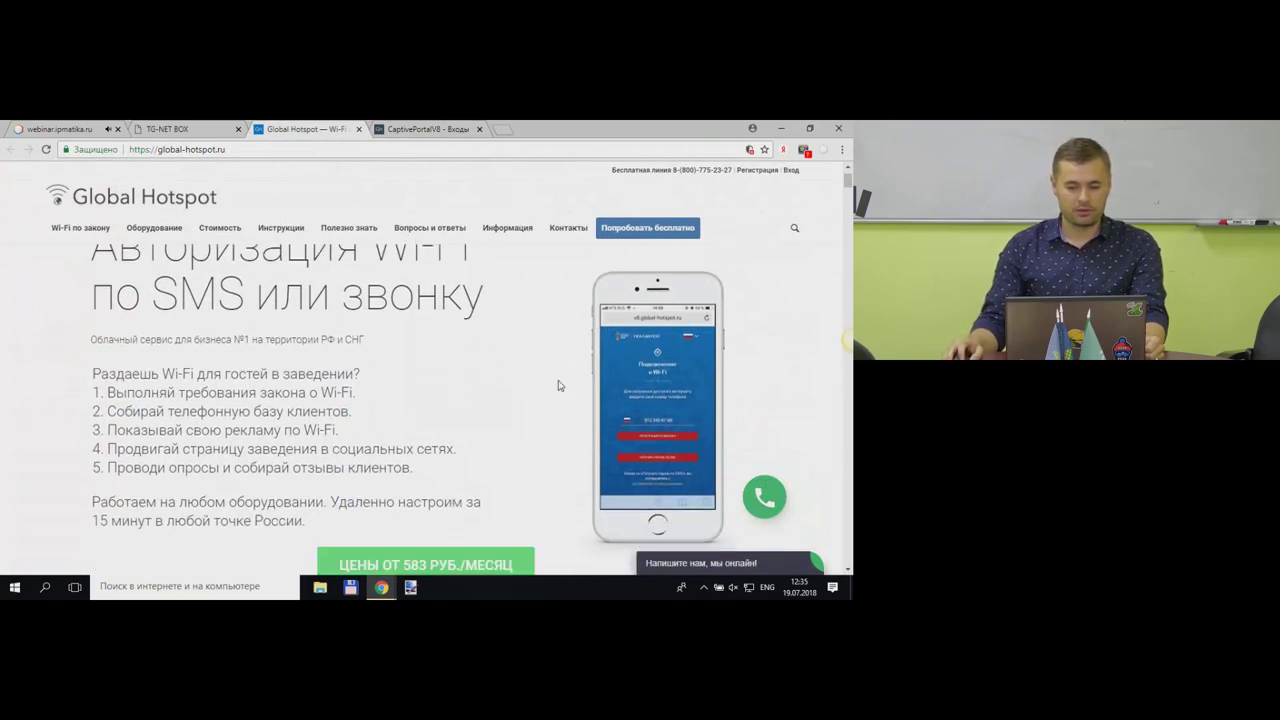
{"action": "scroll", "coordinate": [558, 383], "scroll_direction": "up", "scroll_amount": 1}
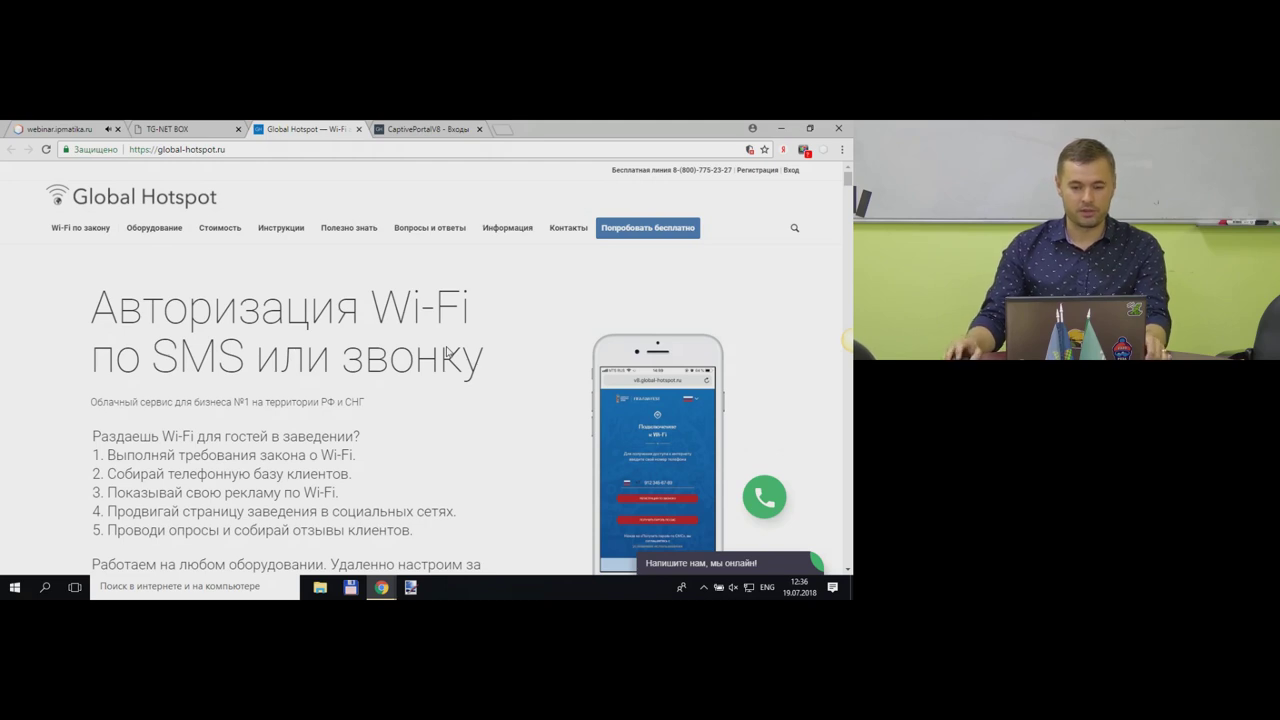
- Return to the webinar conference and display the TG-NET presentation document
{"action": "left_click", "coordinate": [176, 129]}
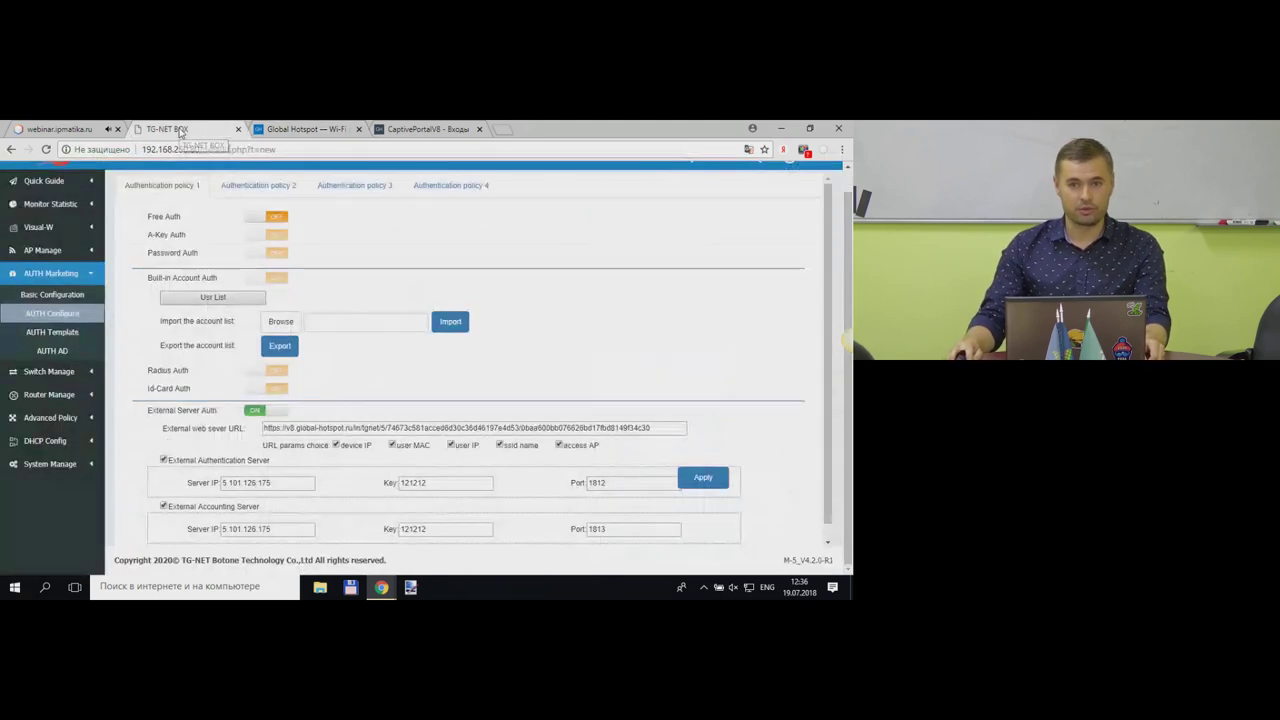
{"action": "left_click", "coordinate": [78, 124]}
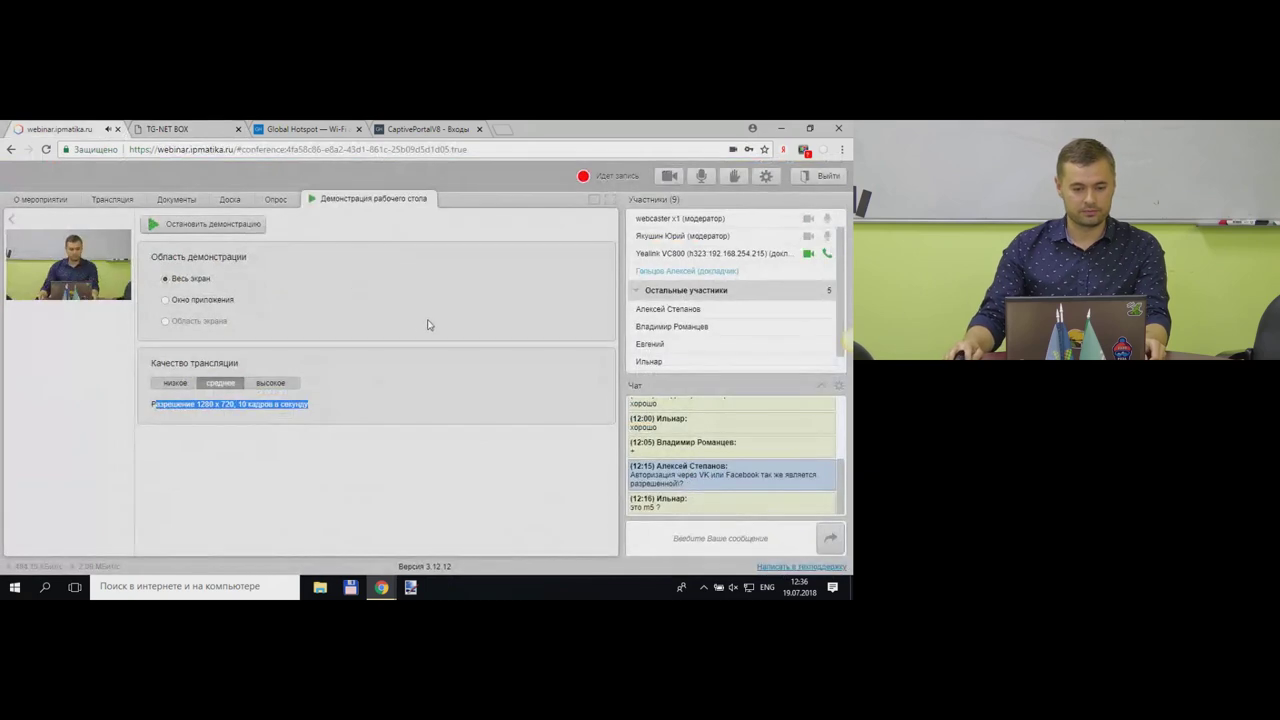
{"action": "left_click", "coordinate": [180, 200]}
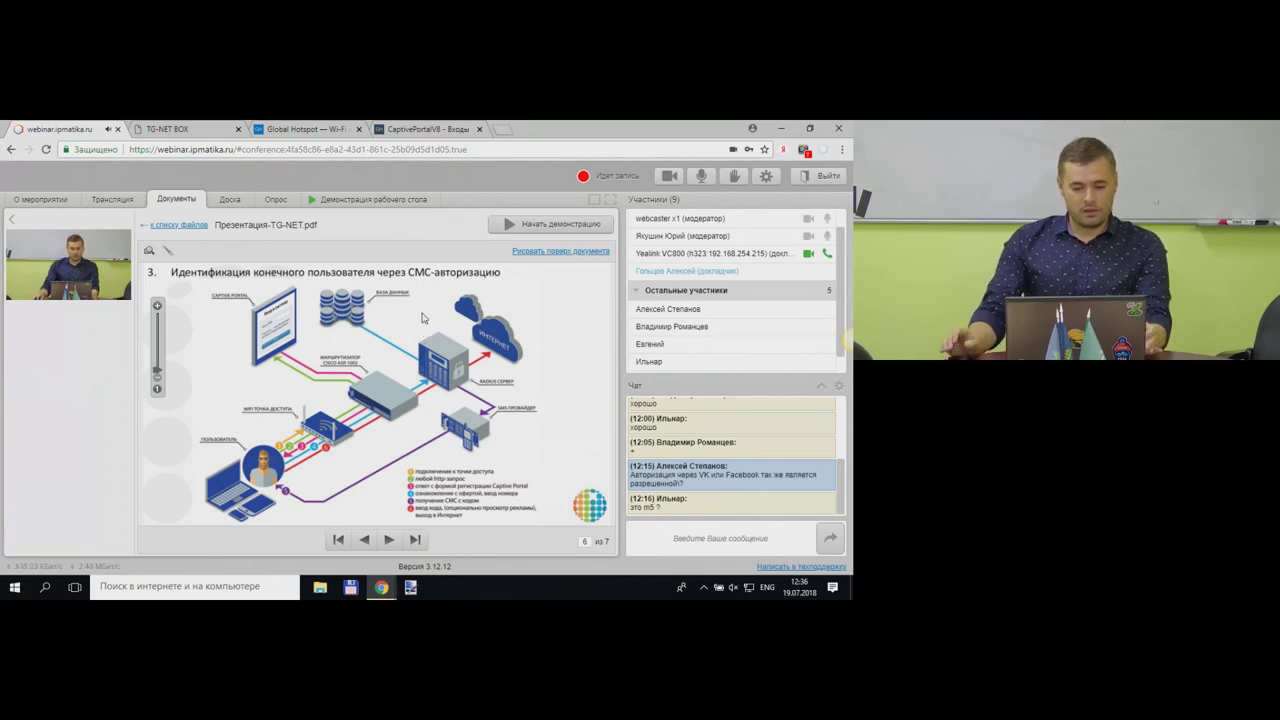
- Glance at the visitor access table and webinar, ending on TG-NET BOX authentication settings
{"action": "left_click", "coordinate": [423, 130]}
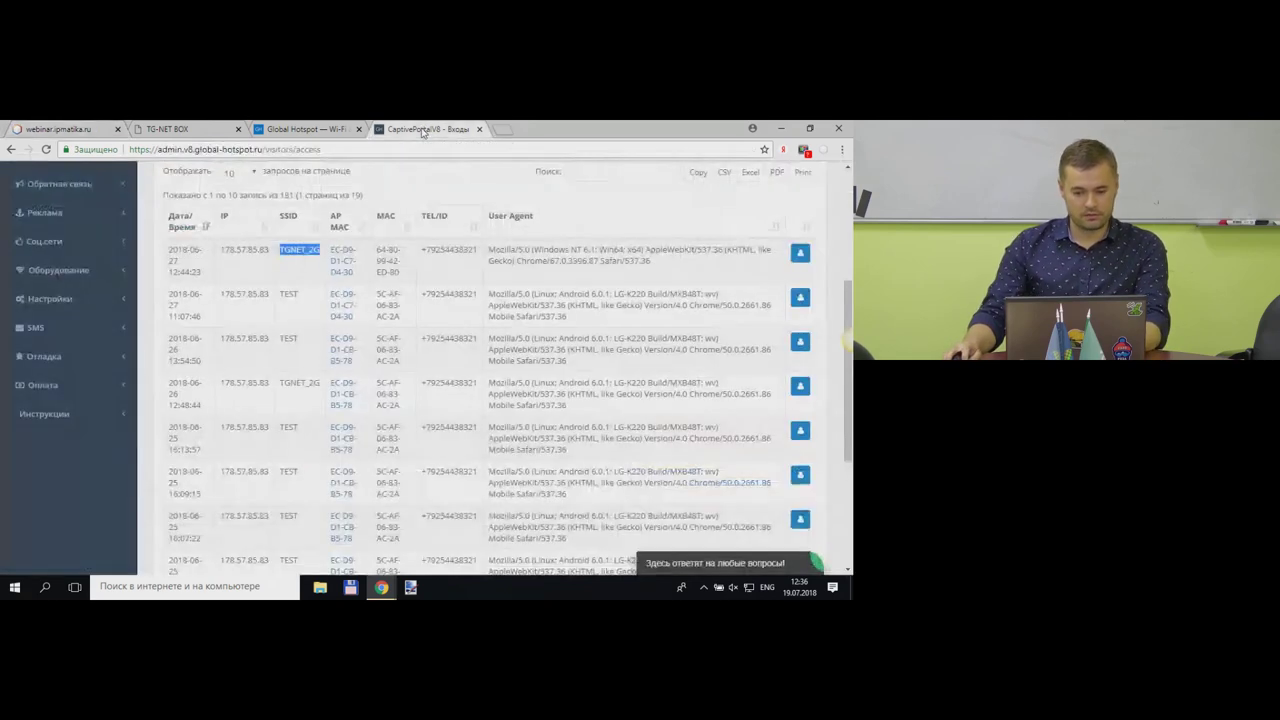
{"action": "left_click", "coordinate": [75, 130]}
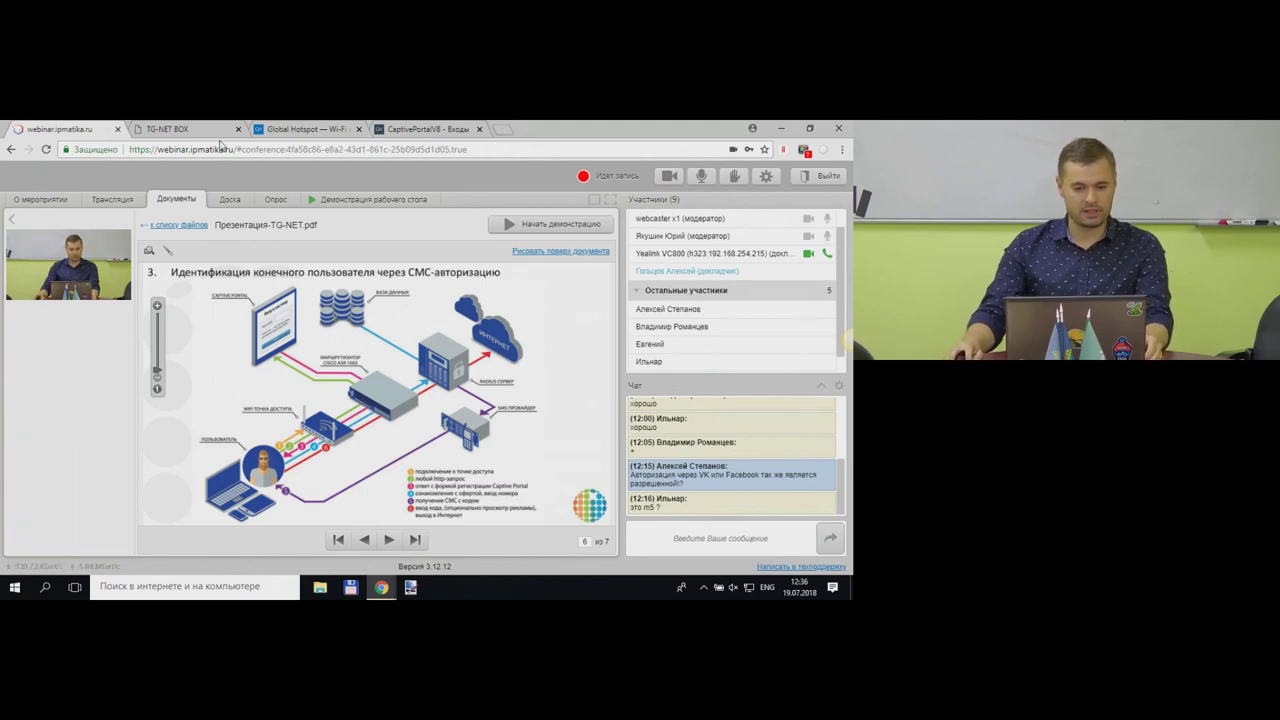
{"action": "left_click", "coordinate": [185, 130]}
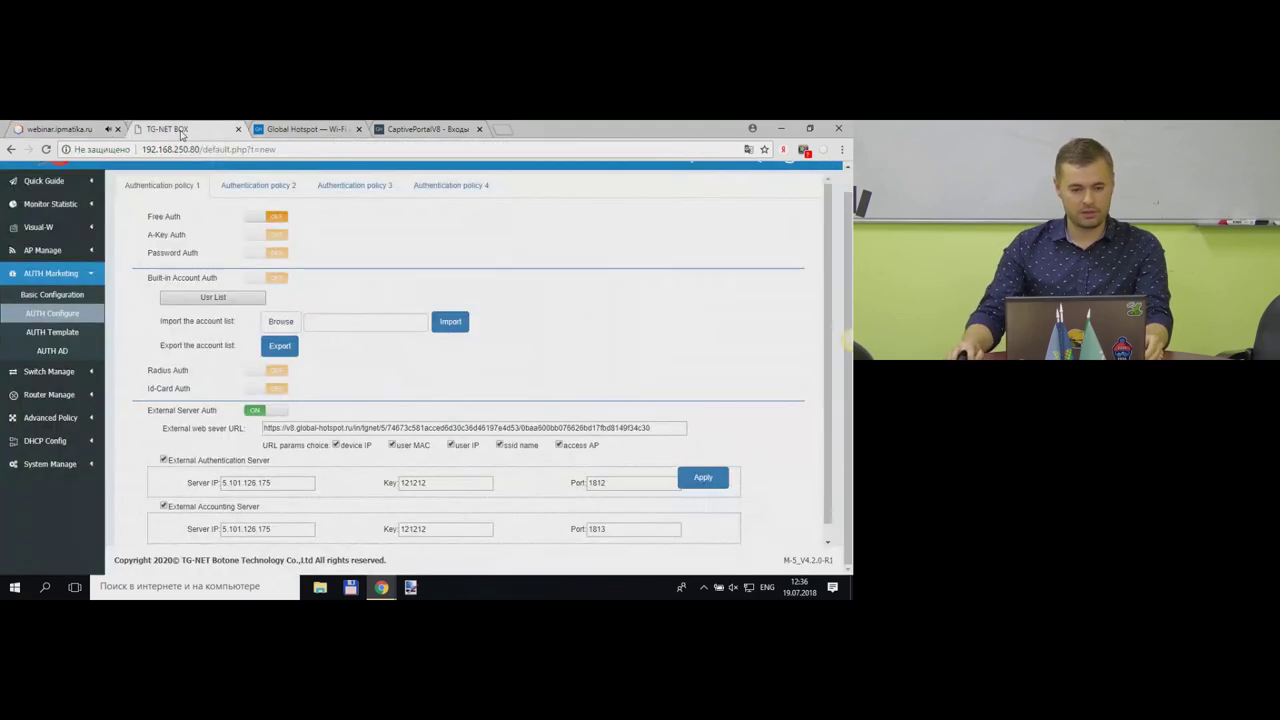
{"action": "left_click", "coordinate": [60, 130]}
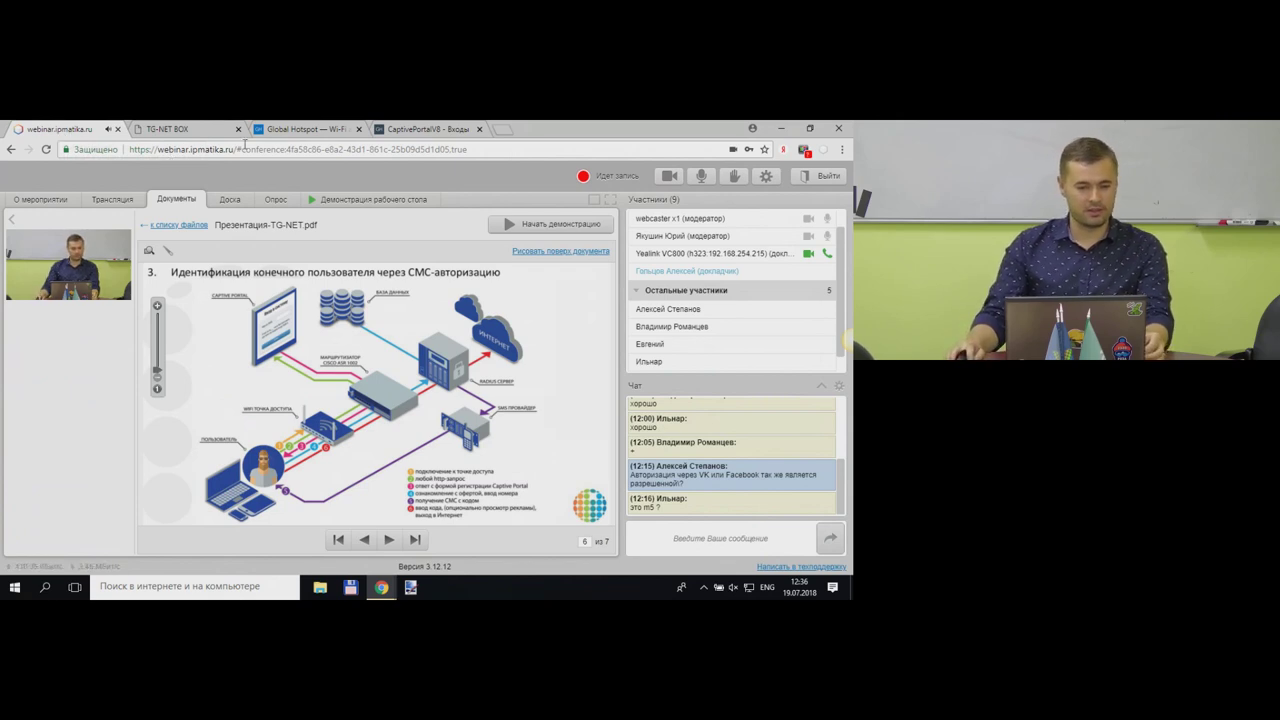
{"action": "left_click", "coordinate": [170, 129]}
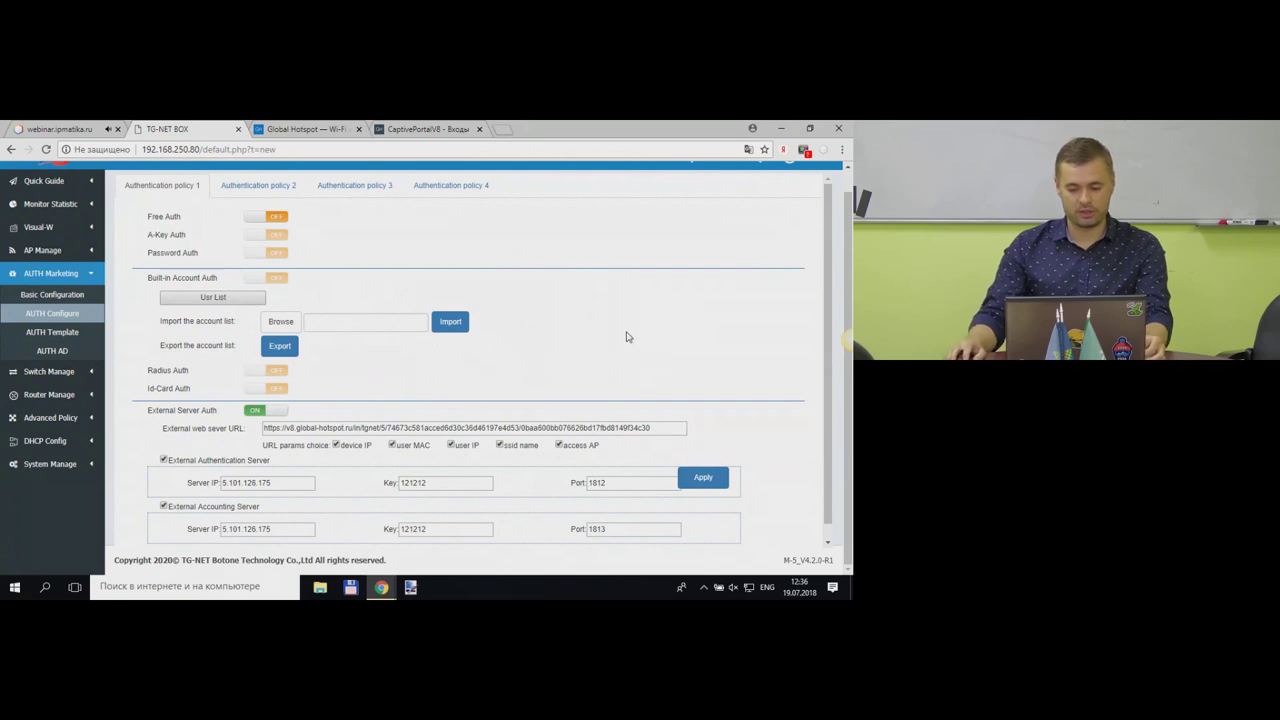
- Select values in the TG-NET BOX authentication settings fields
{"action": "triple_click", "coordinate": [785, 565]}
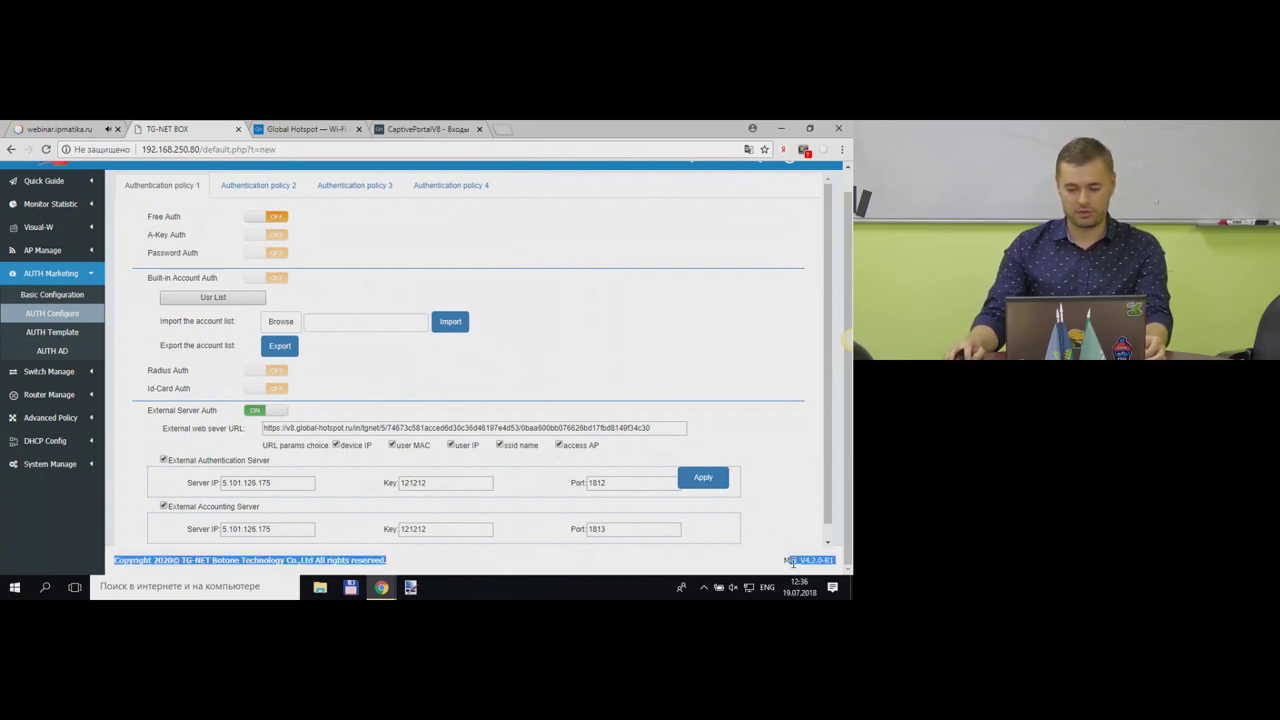
{"action": "left_click", "coordinate": [783, 567]}
{"action": "triple_click", "coordinate": [783, 567]}
{"action": "left_click", "coordinate": [805, 562]}
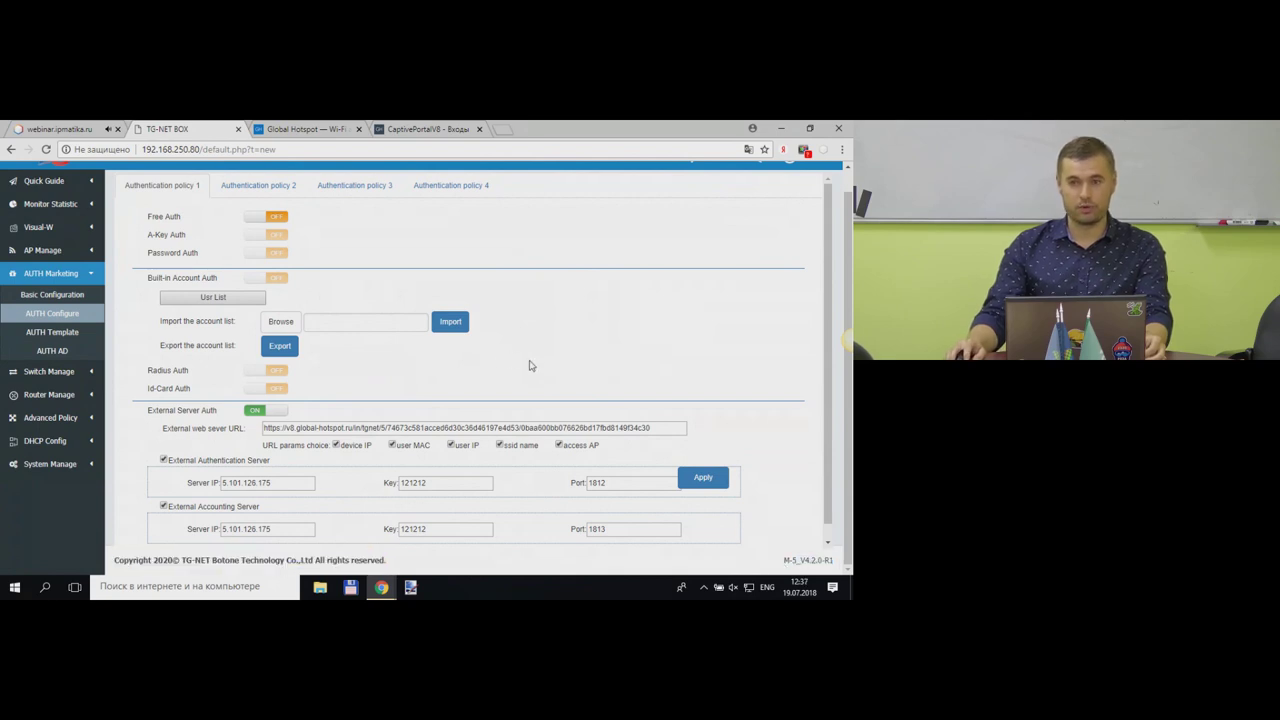
{"action": "scroll", "coordinate": [77, 255], "scroll_direction": "up", "scroll_amount": 1}
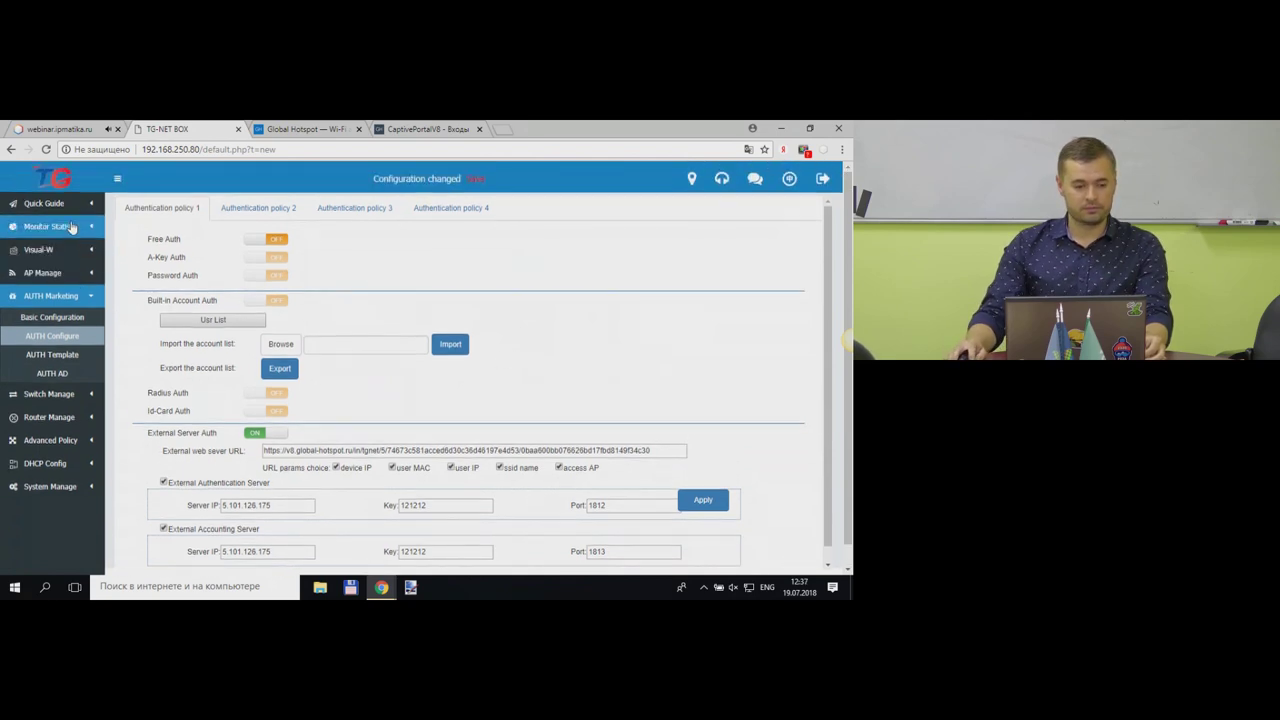
- Show the Quick Guide network config, then open Monitor Statistic's AP List
{"action": "left_click", "coordinate": [61, 206]}
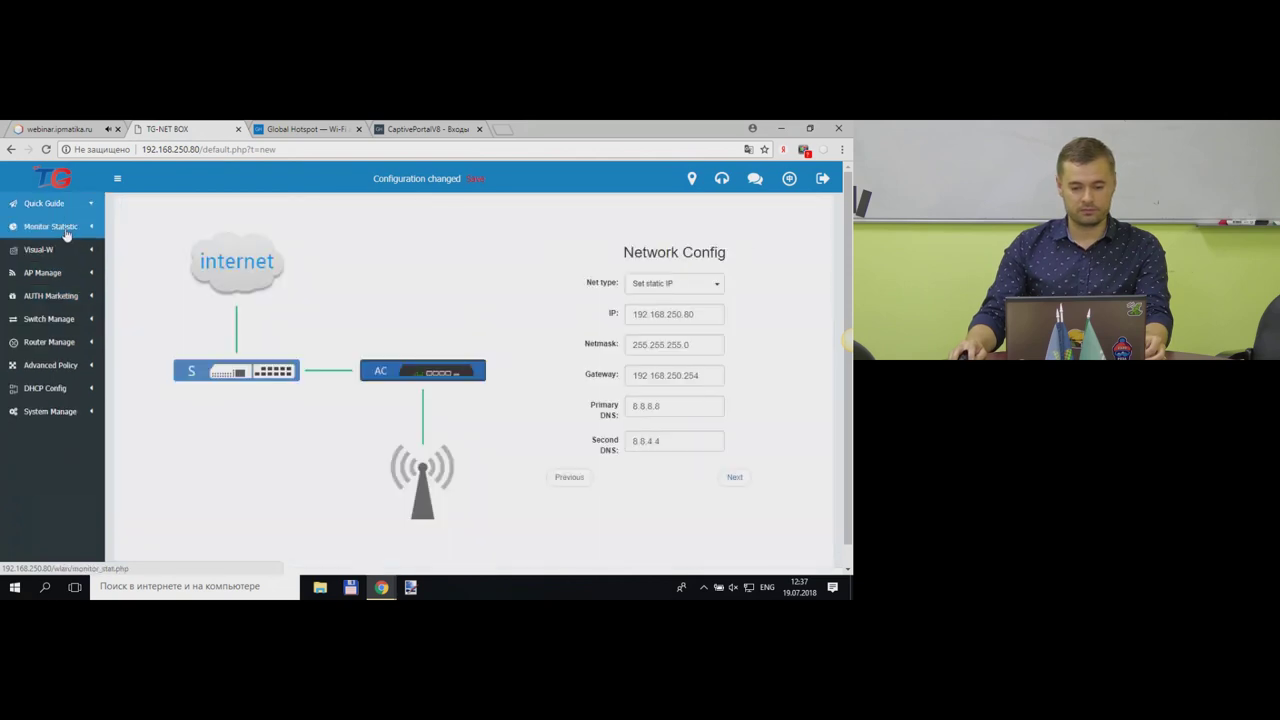
{"action": "left_click", "coordinate": [64, 228]}
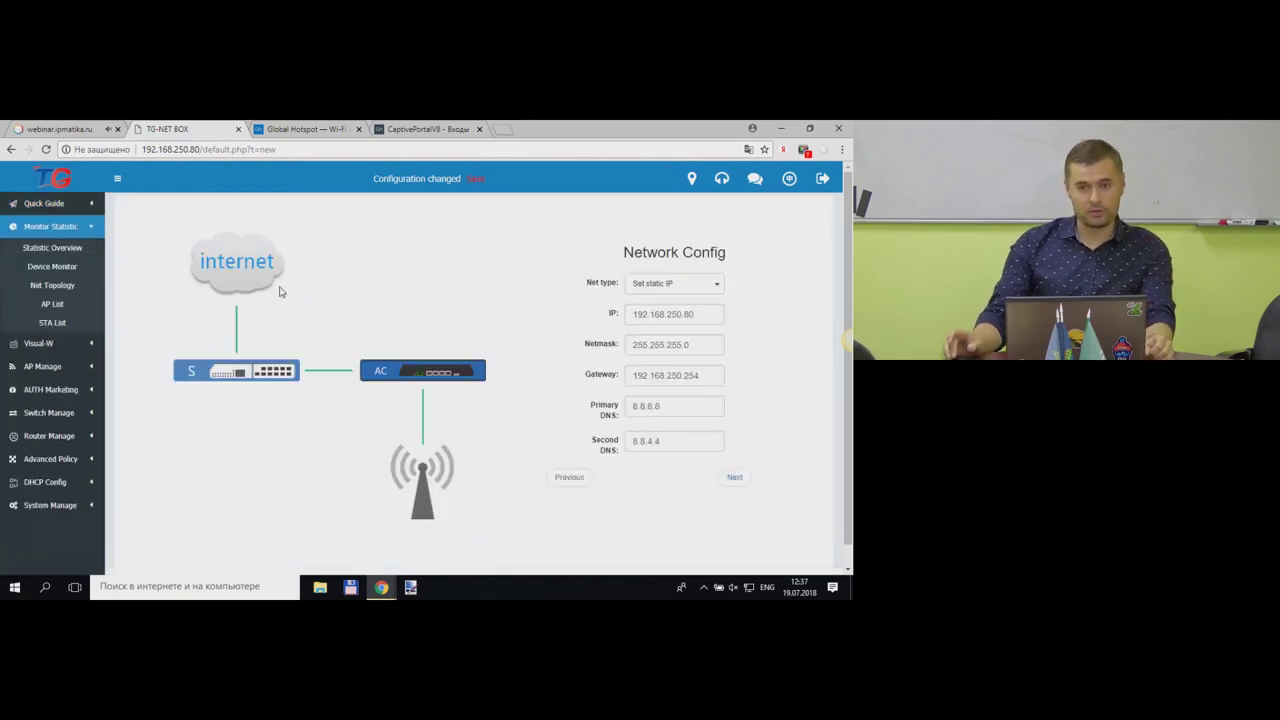
{"action": "left_click", "coordinate": [67, 312]}
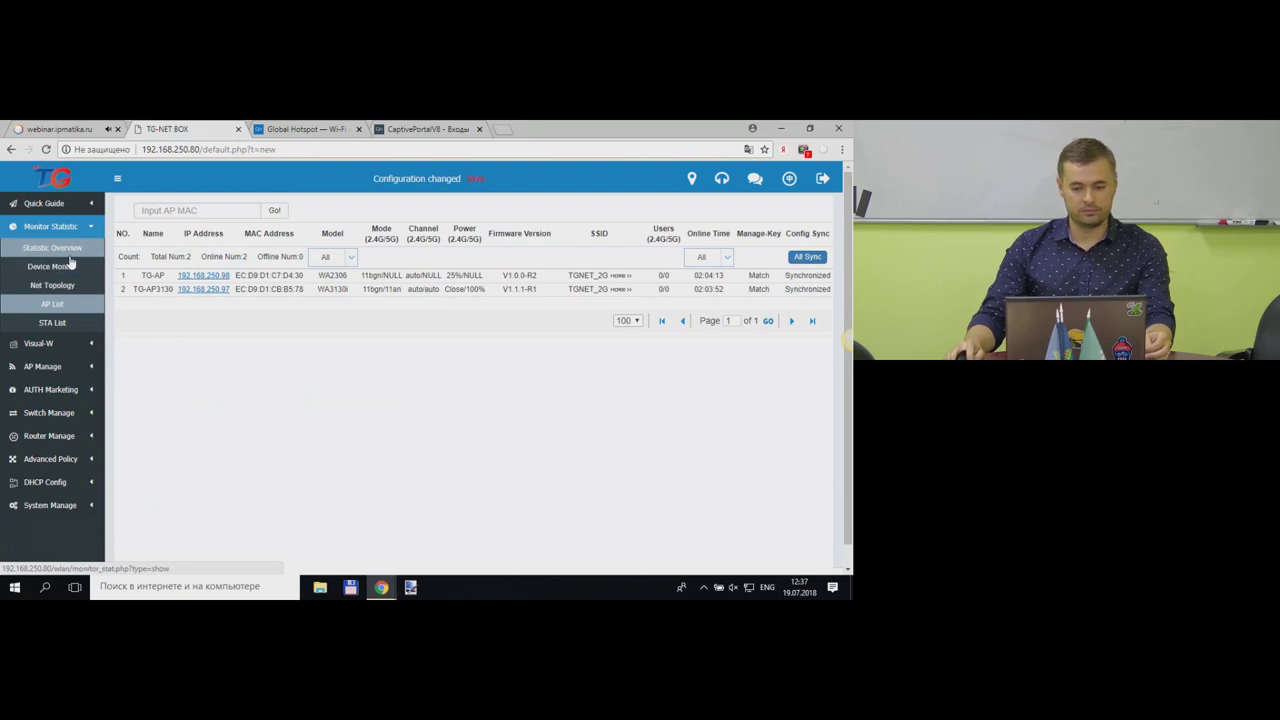
- Display Statistic Overview with two APs online, then return to the webinar's TG-NET slide 6
{"action": "left_click", "coordinate": [70, 258]}
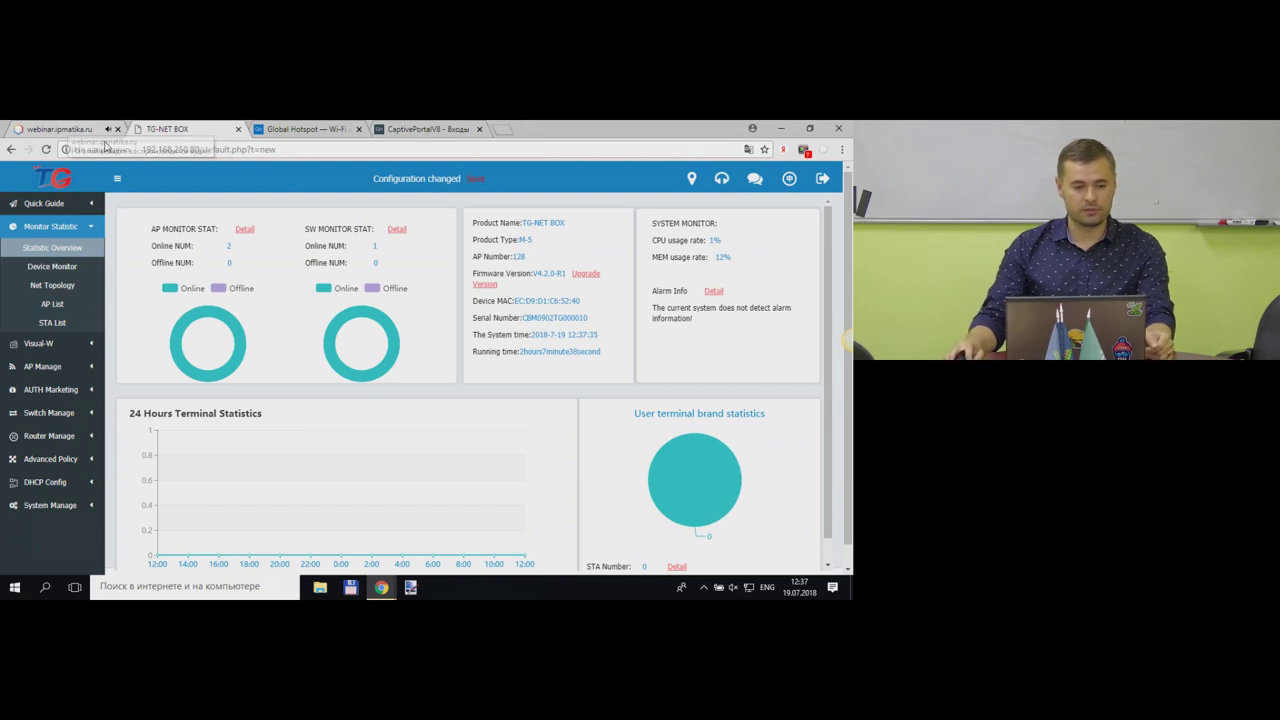
{"action": "left_click", "coordinate": [60, 129]}
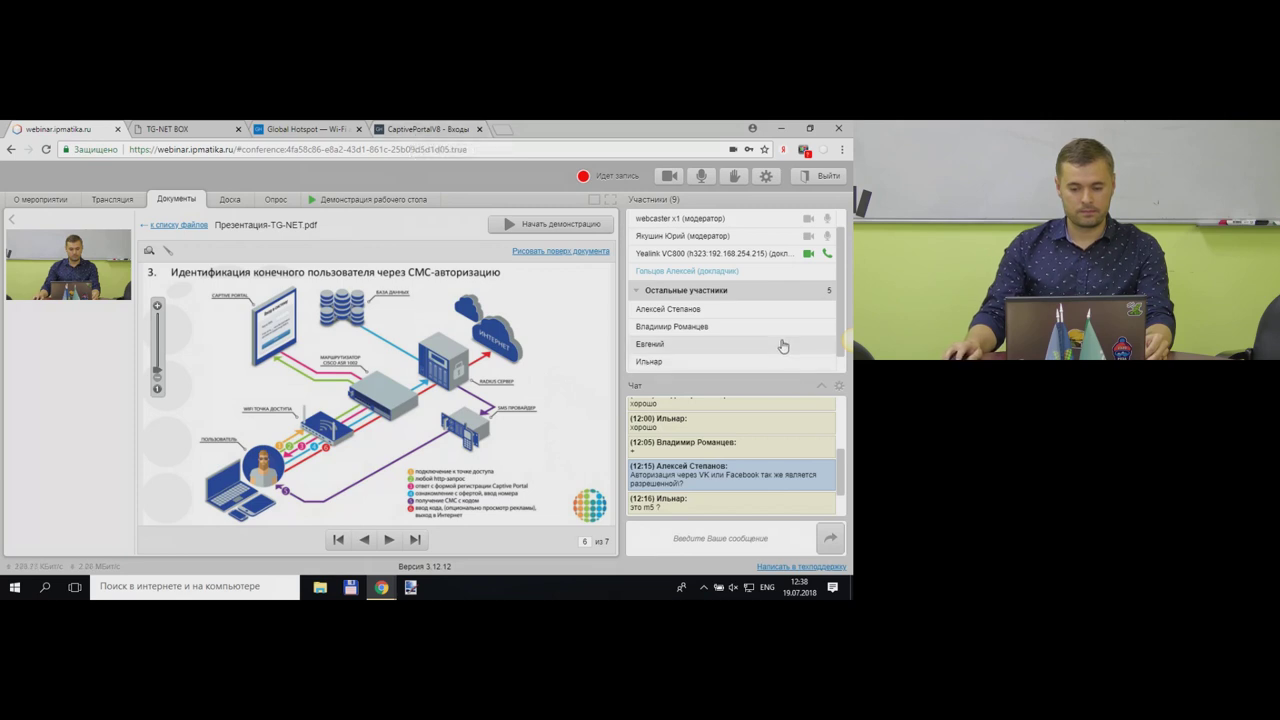
{"action": "scroll", "coordinate": [785, 342], "scroll_direction": "down", "scroll_amount": 1}
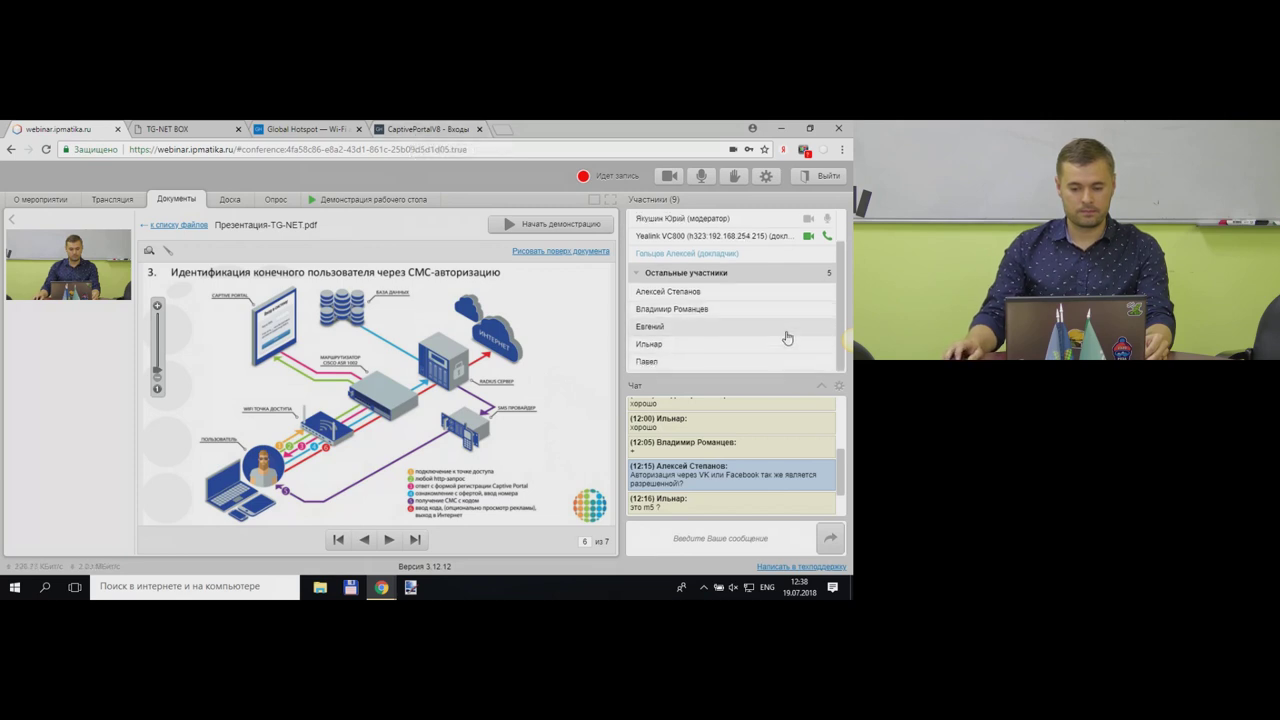
{"action": "scroll", "coordinate": [787, 338], "scroll_direction": "up", "scroll_amount": 1}
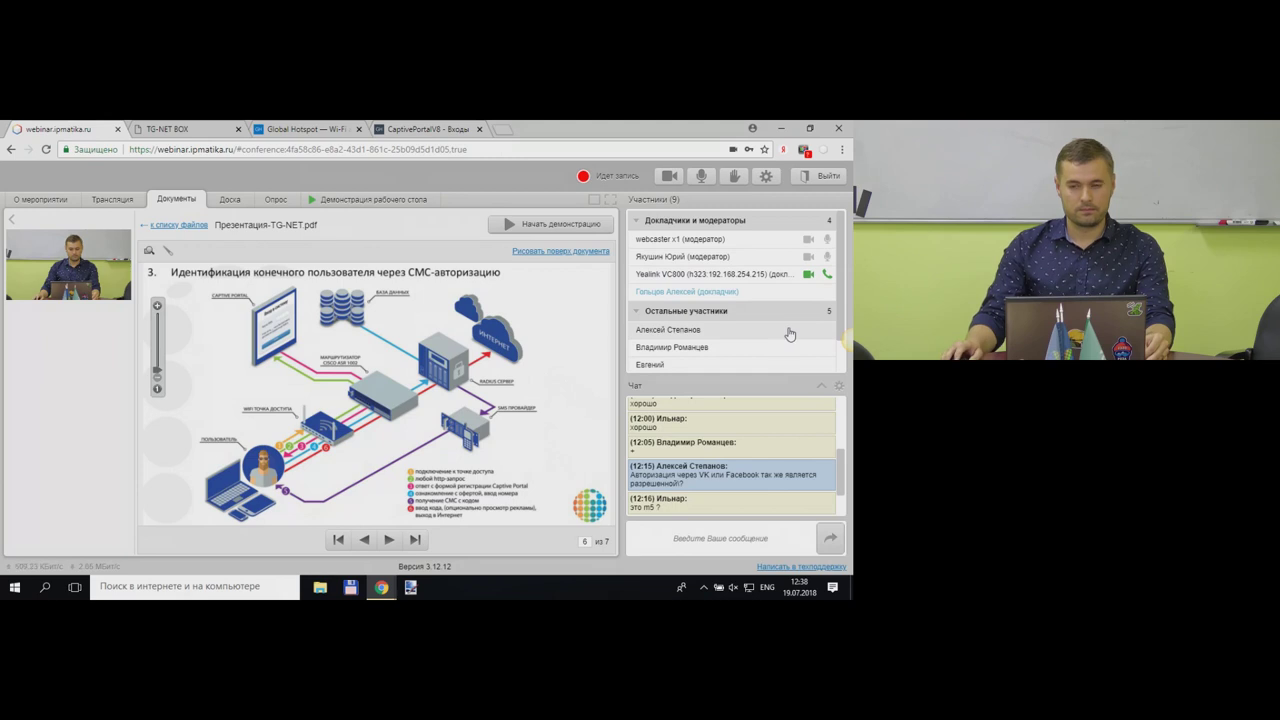